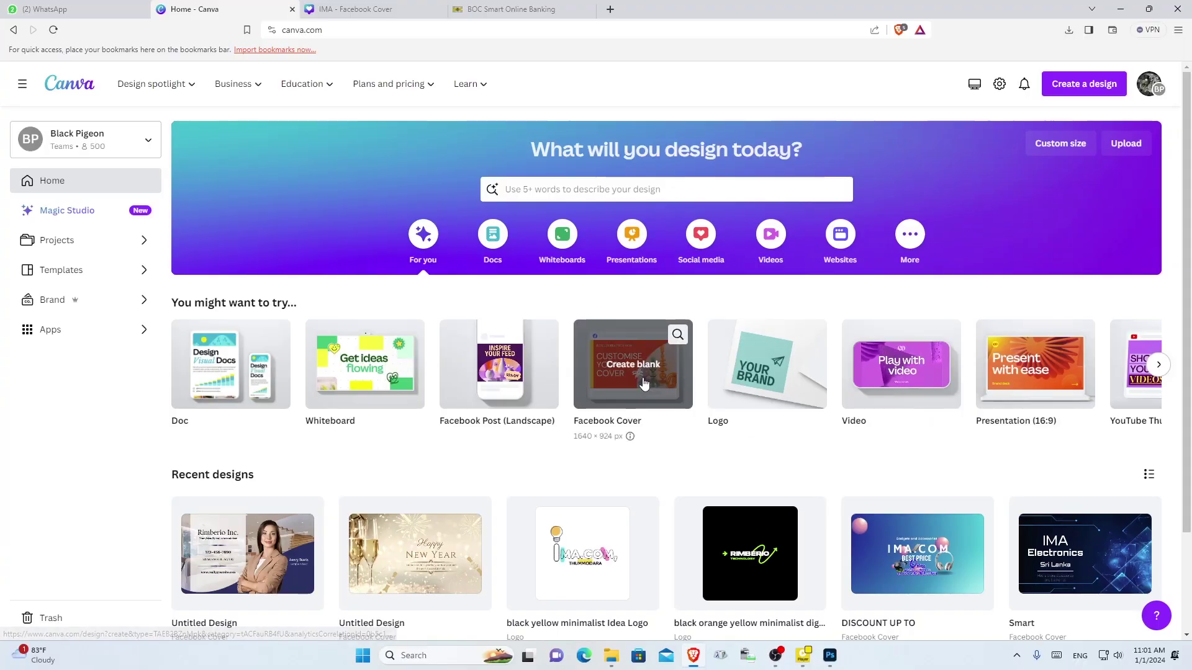
Create a blank Facebook Cover and apply the 'White and Blue Geometric Bussines Facebook Cover' template
left_click(643, 377)
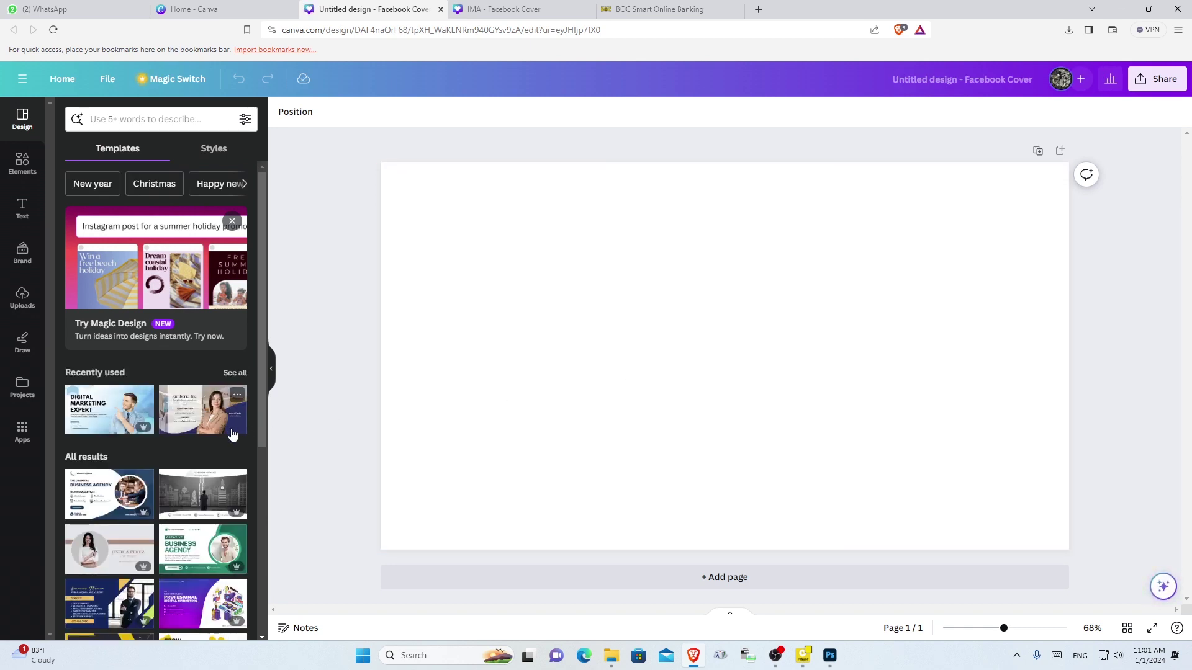
scroll(185, 396, "down", 2)
scroll(184, 396, "down", 1)
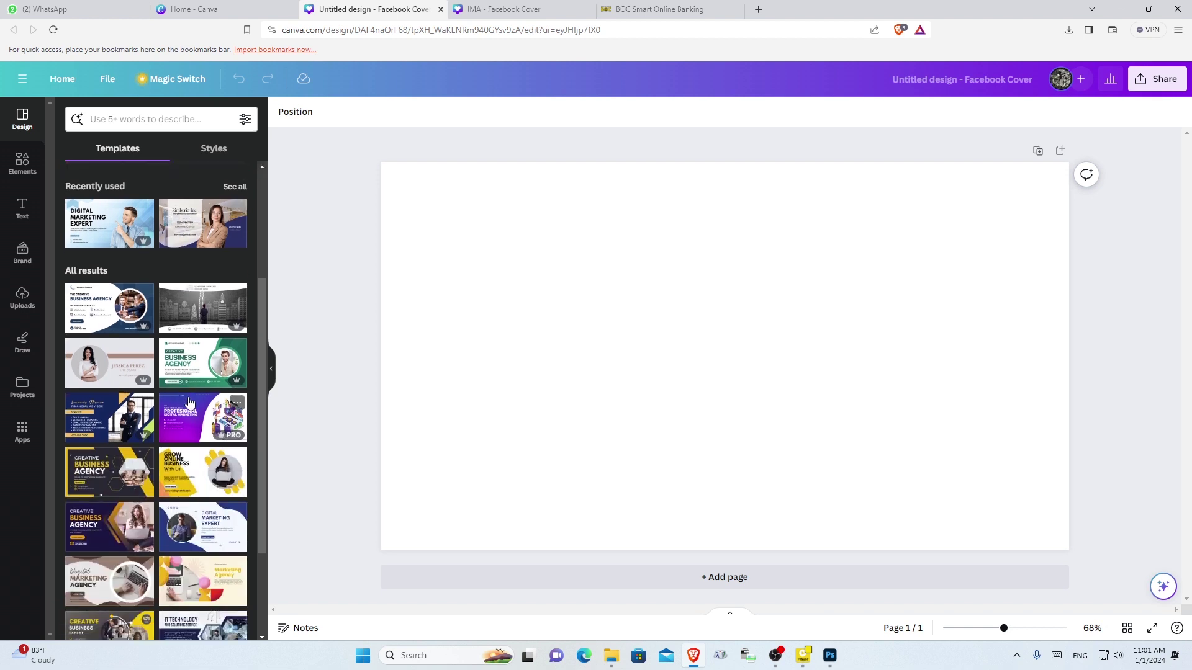
scroll(188, 400, "down", 2)
scroll(189, 402, "up", 2)
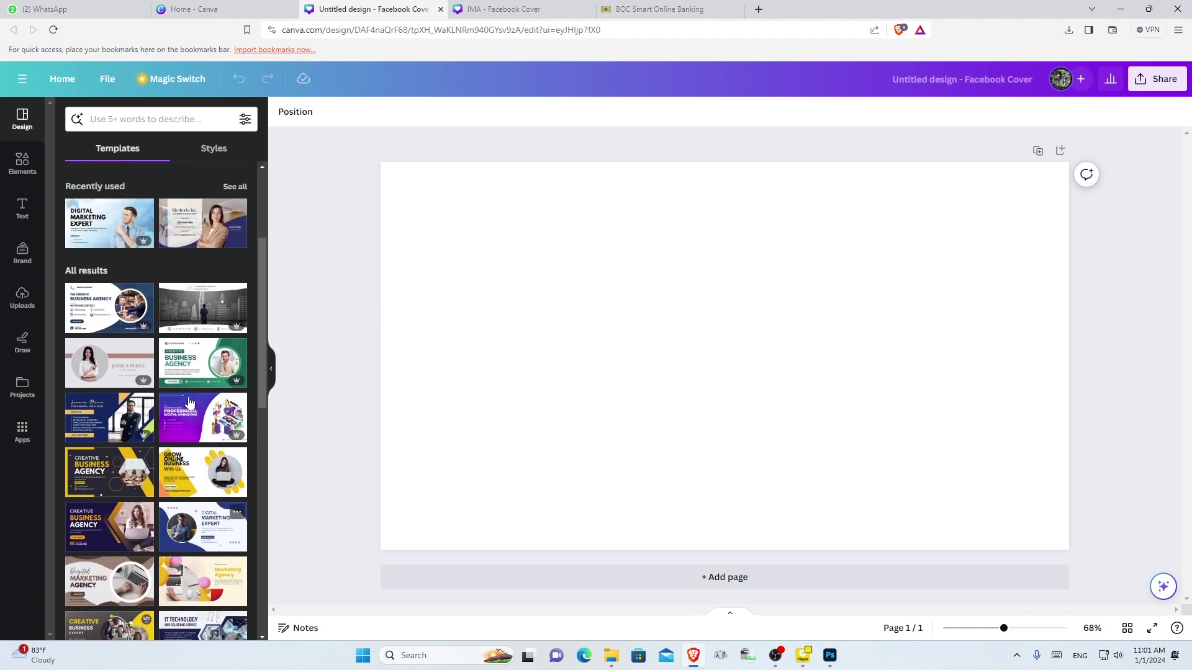
scroll(191, 402, "down", 1)
scroll(190, 402, "down", 1)
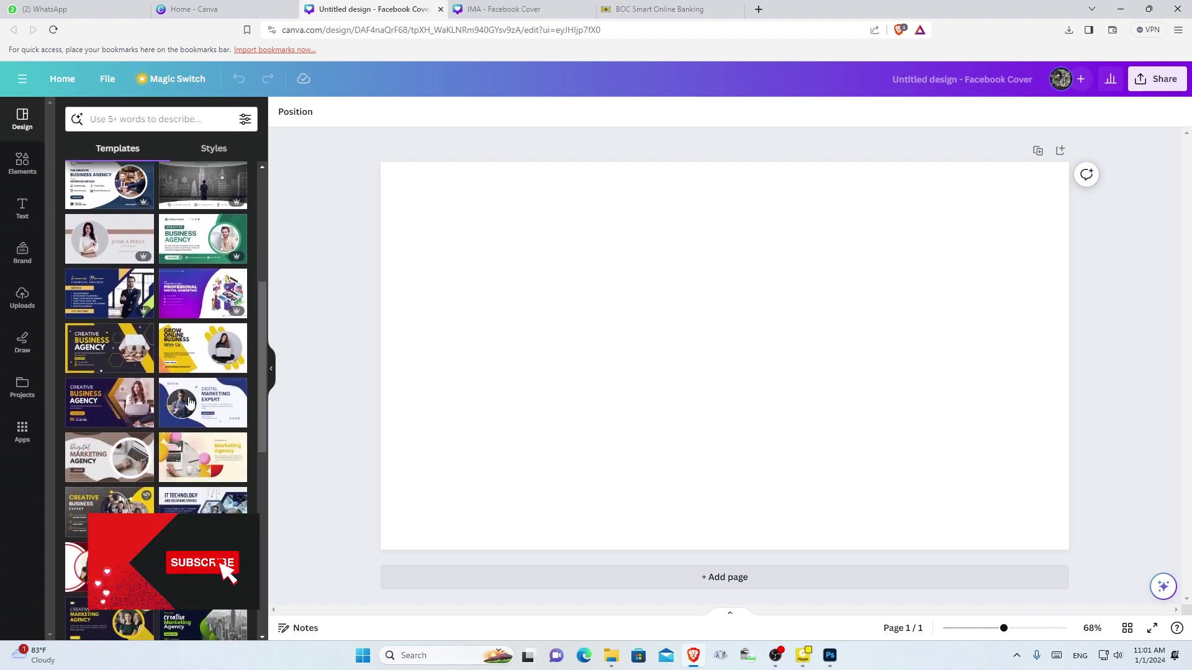
scroll(189, 402, "down", 1)
scroll(189, 403, "down", 1)
scroll(189, 402, "down", 1)
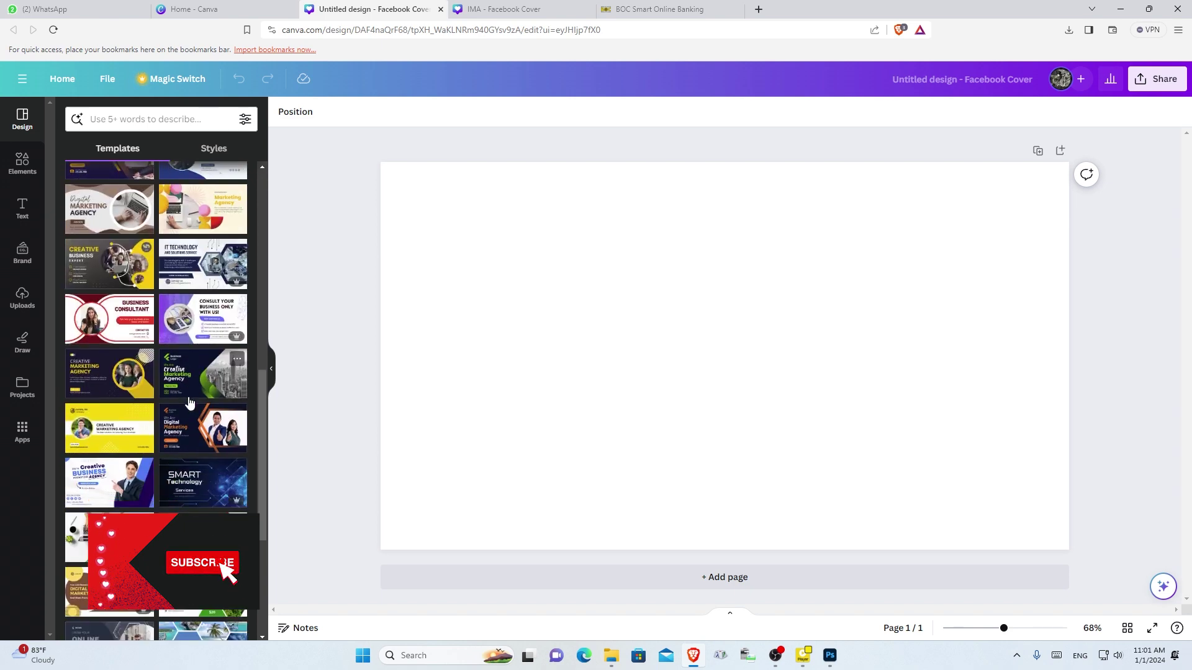
scroll(180, 398, "down", 1)
scroll(136, 376, "down", 1)
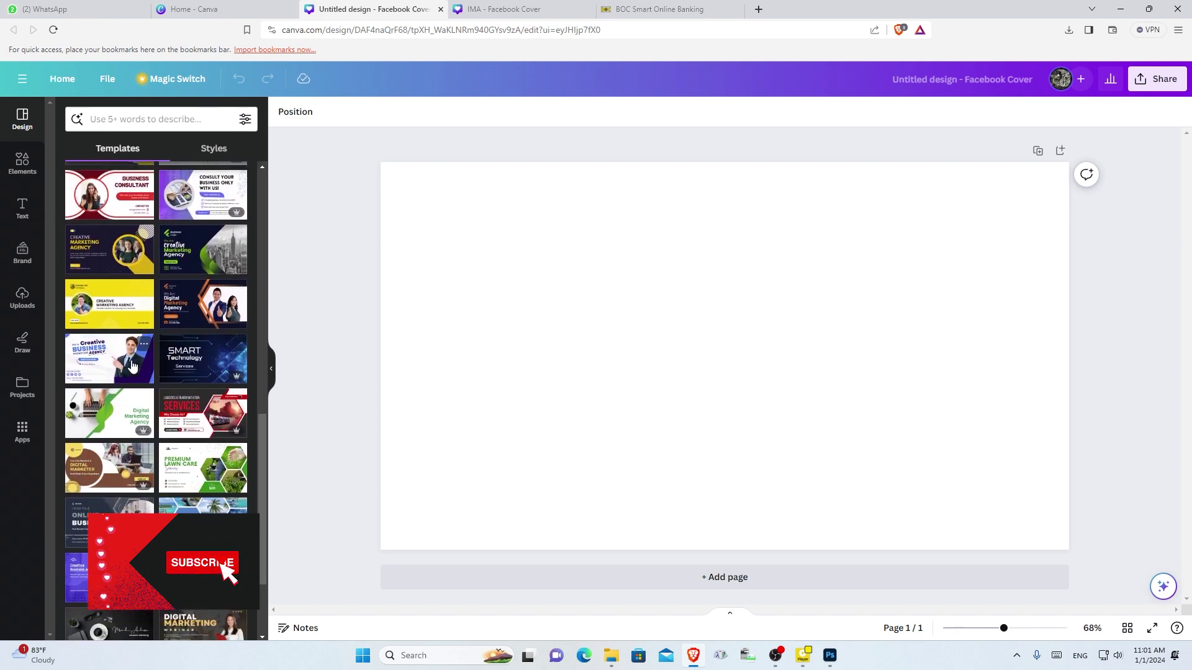
left_click(132, 371)
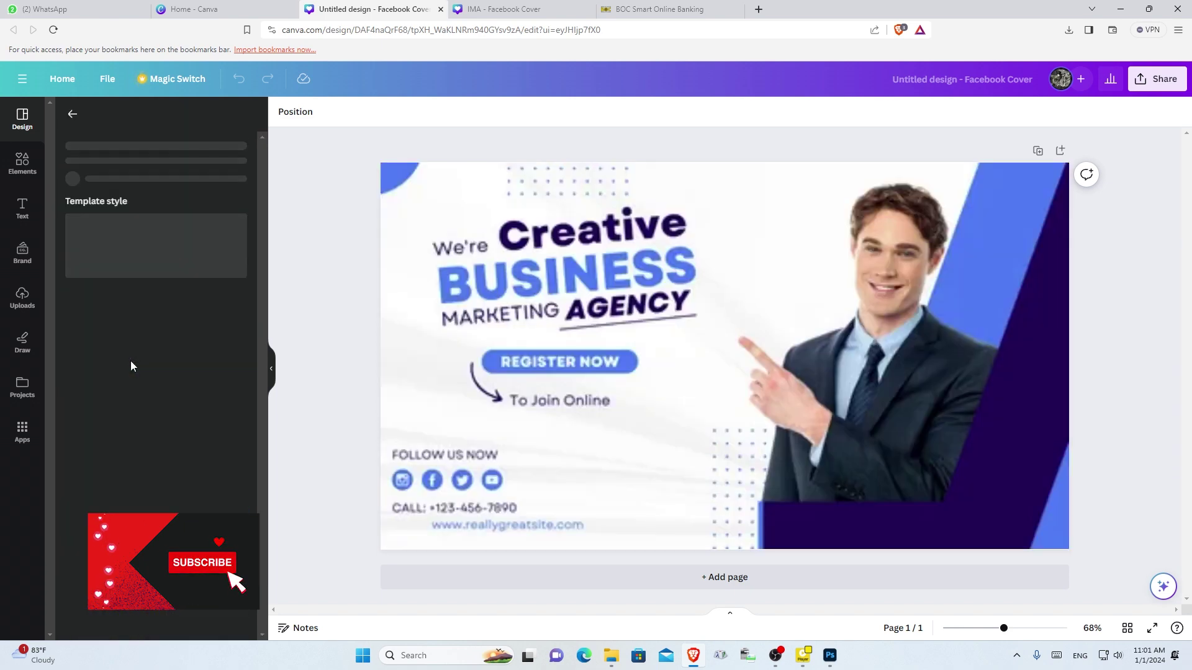
Nudge the man's photo slightly left and up, then switch to the blank Photoshop document
left_click(829, 416)
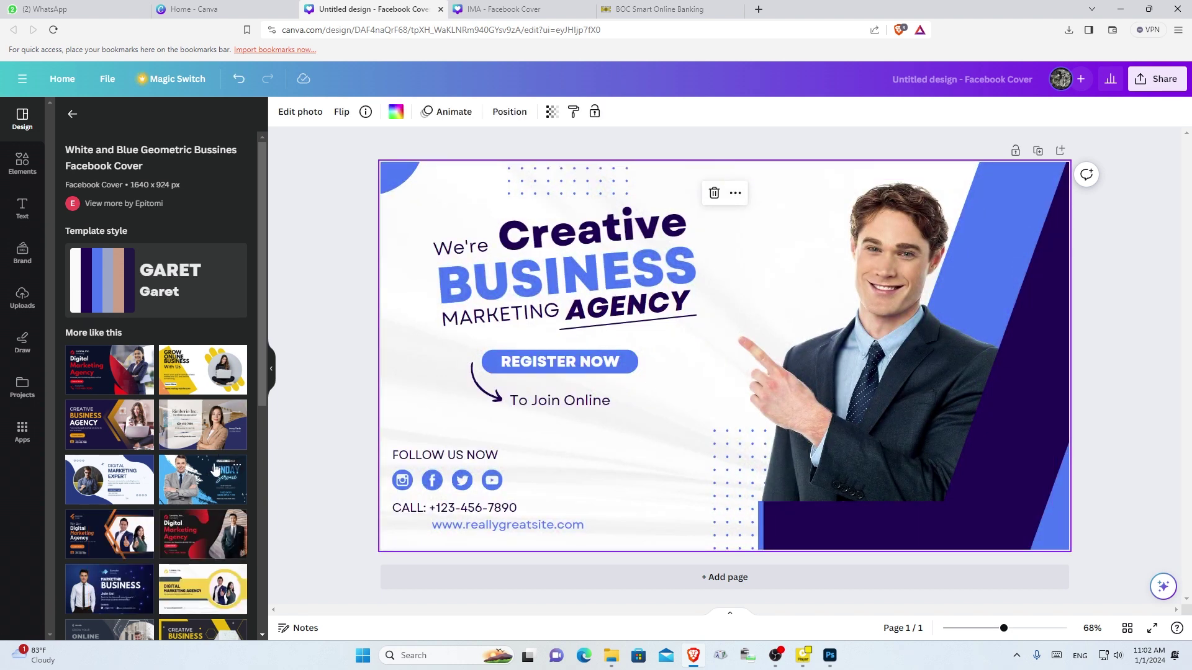
left_click_drag(906, 343, 896, 364)
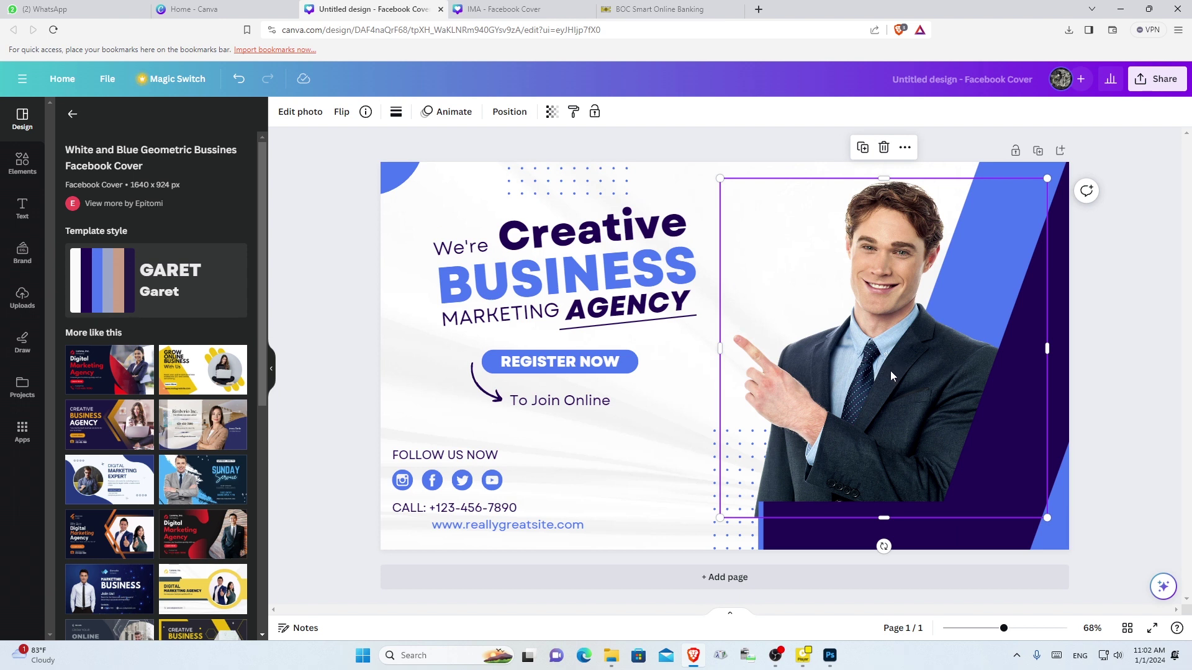
mouse_move(891, 372)
left_mouse_down()
mouse_move(900, 359)
mouse_move(904, 375)
left_mouse_up()
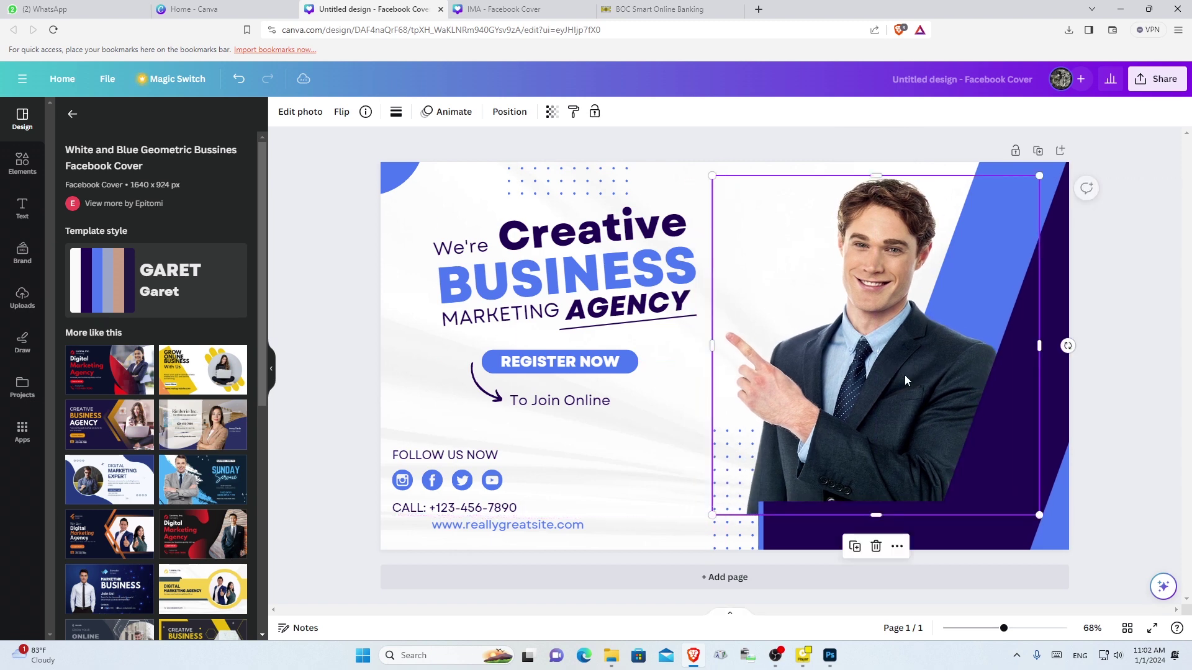
left_click(830, 655)
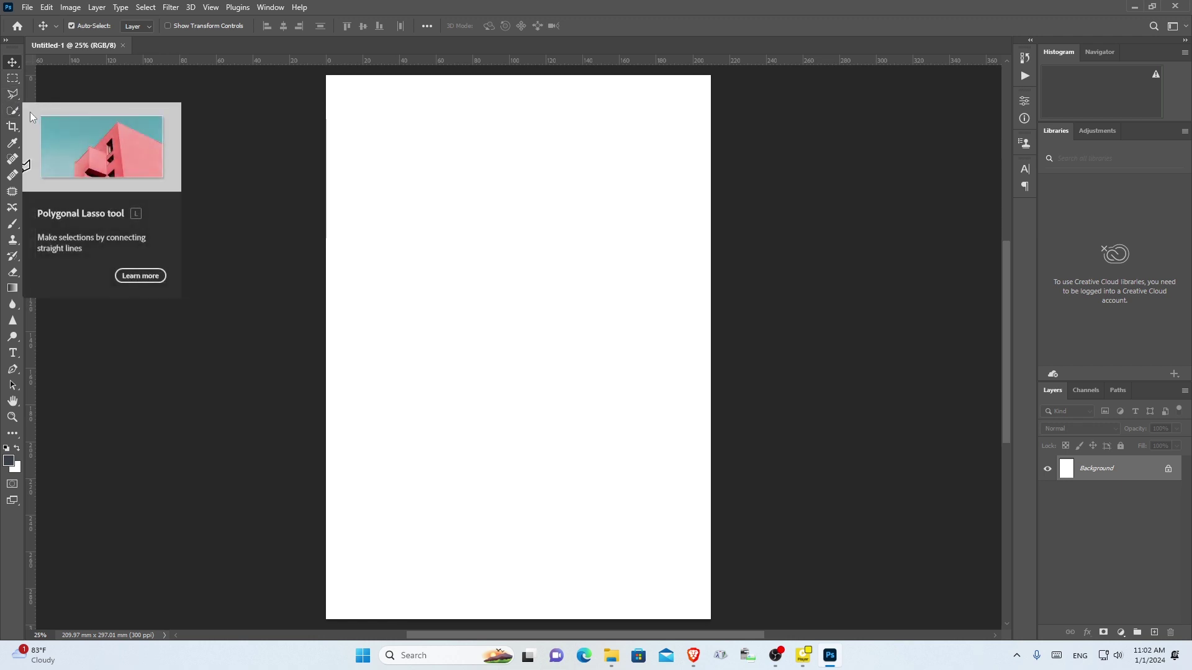
Try the Quick Selection tool, return to the Move tool with V, and minimize Photoshop
left_click(13, 112)
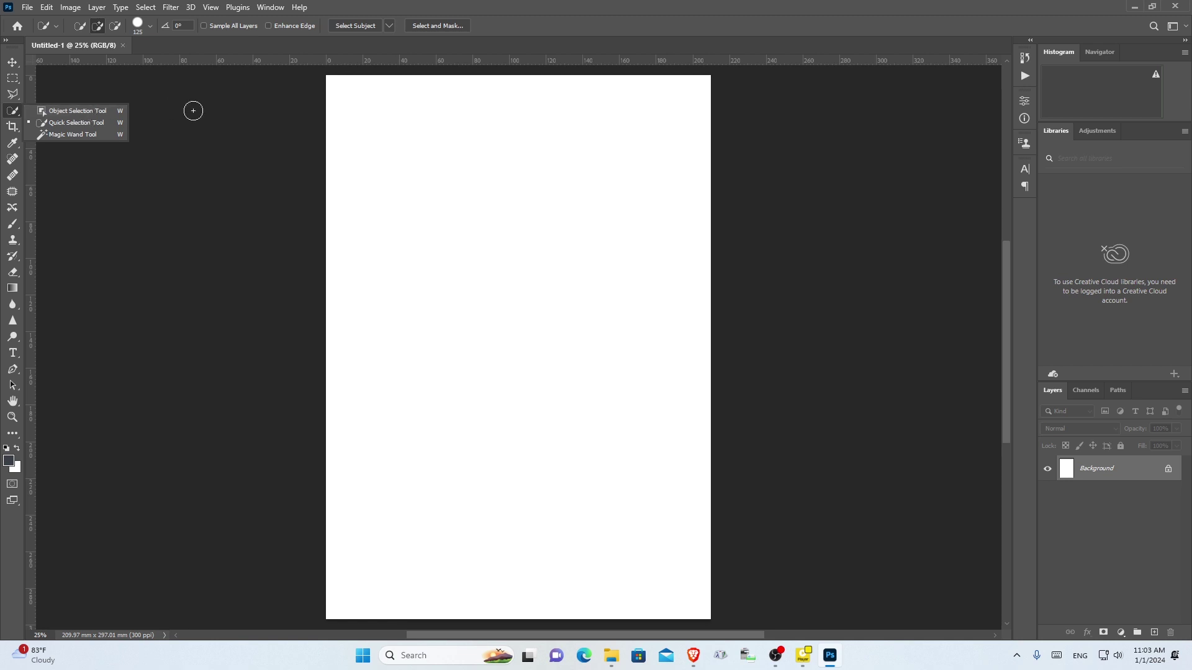
key("v")
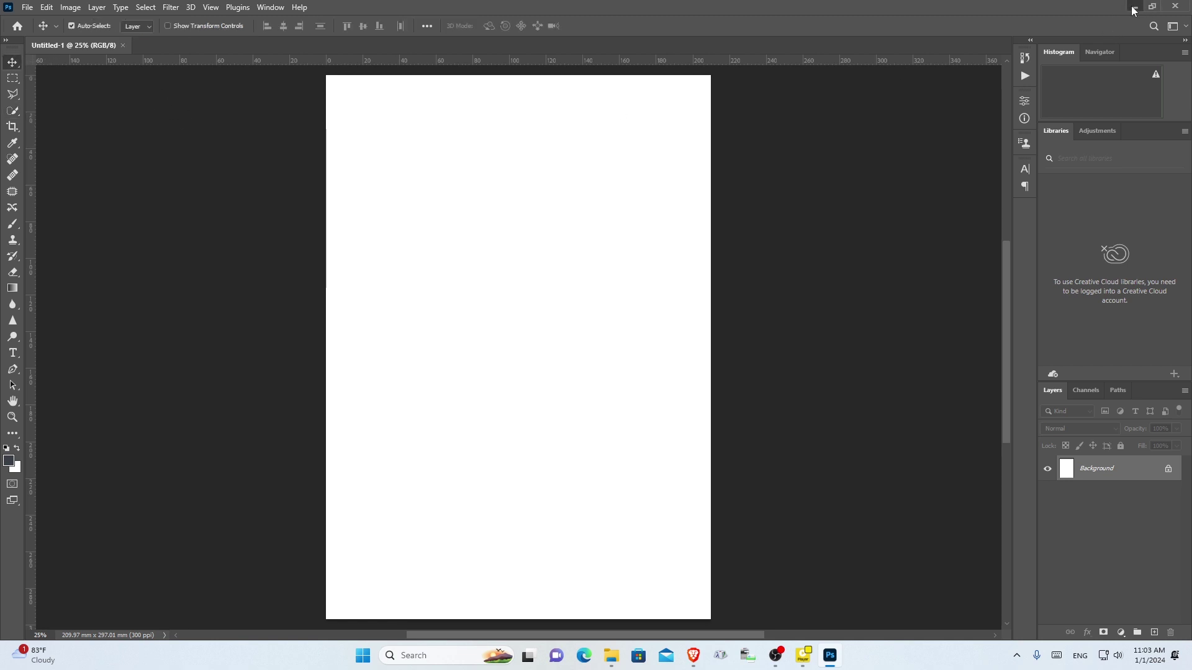
left_click(1134, 6)
Minimize the browser and OBS, then open the first IMG_0565 from 'my photo' in Photoshop 2023
left_click(1121, 9)
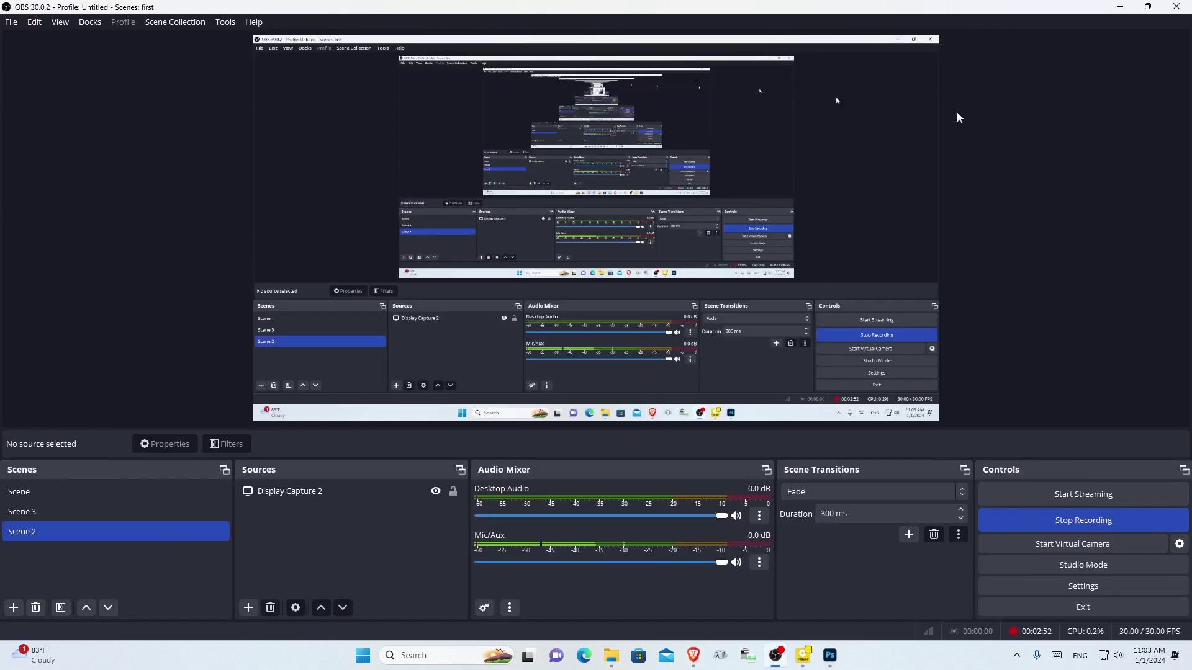
left_click(1119, 6)
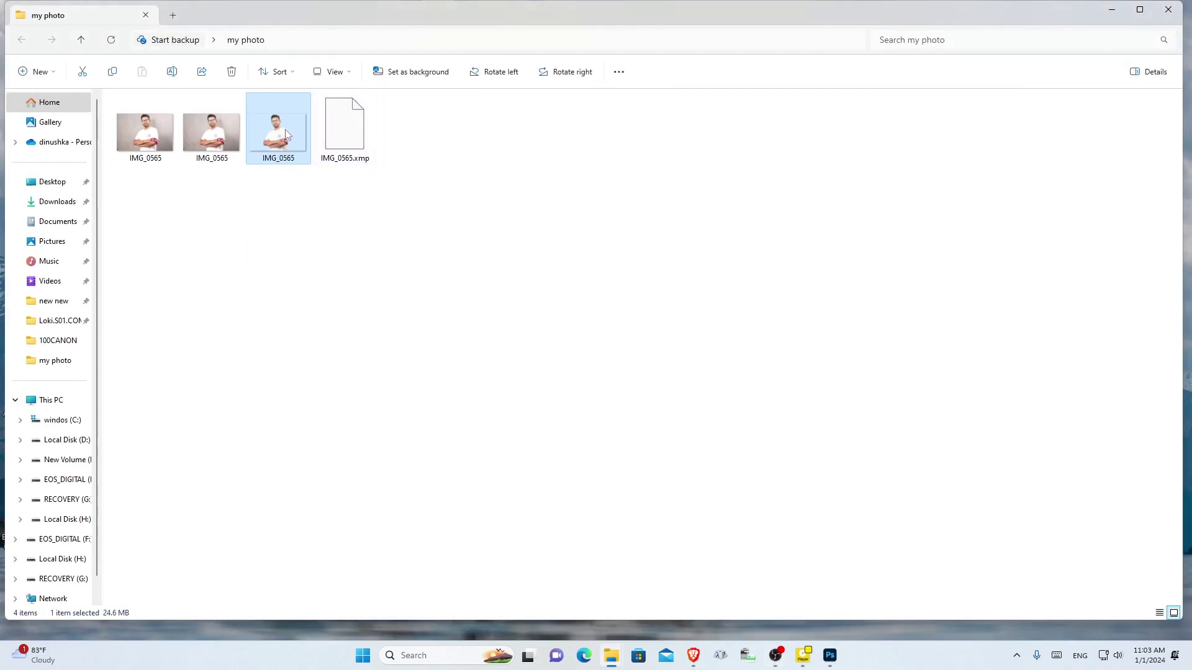
left_click(214, 138)
left_click(160, 134)
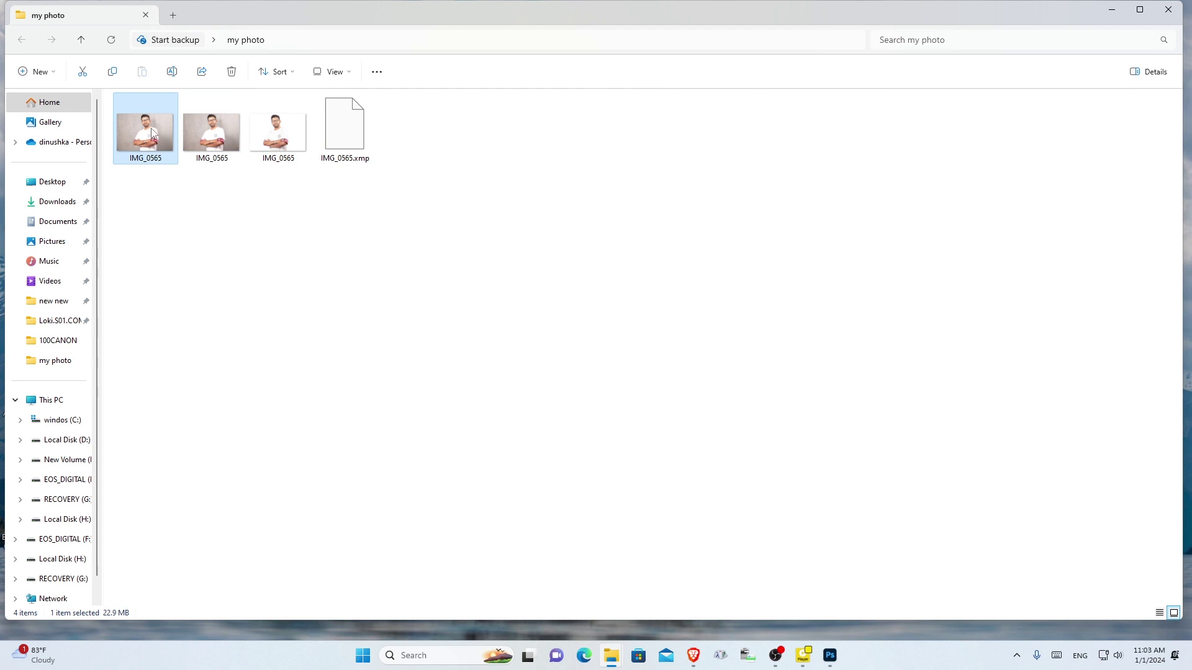
right_click(151, 131)
mouse_move(196, 189)
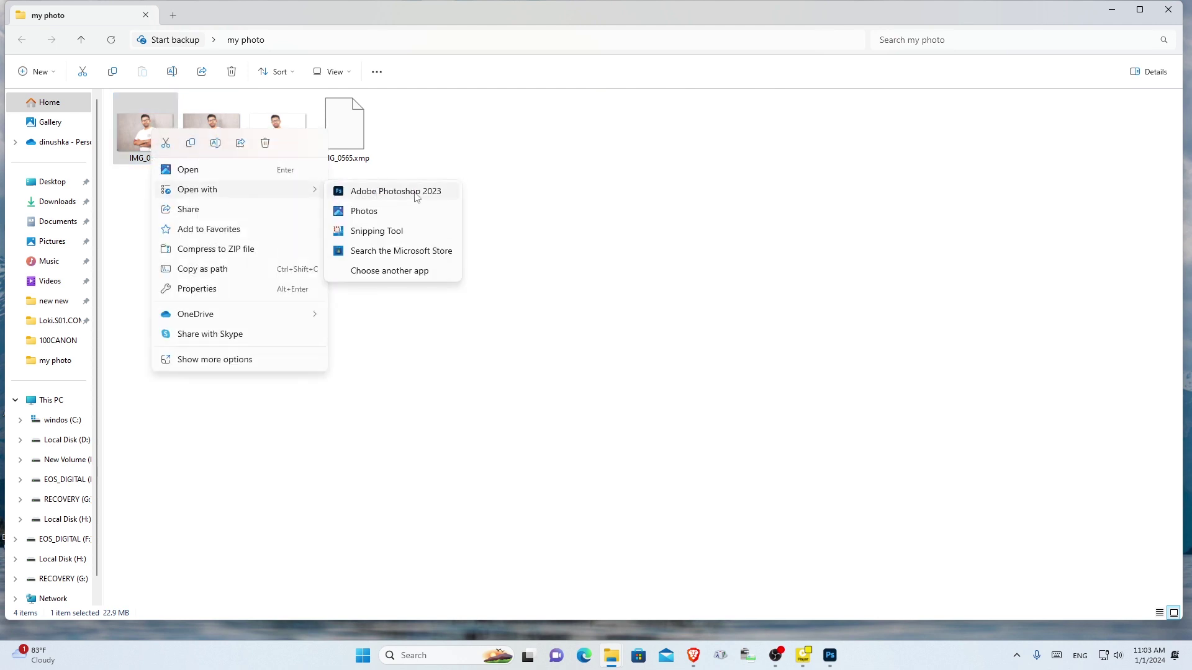
left_click(415, 190)
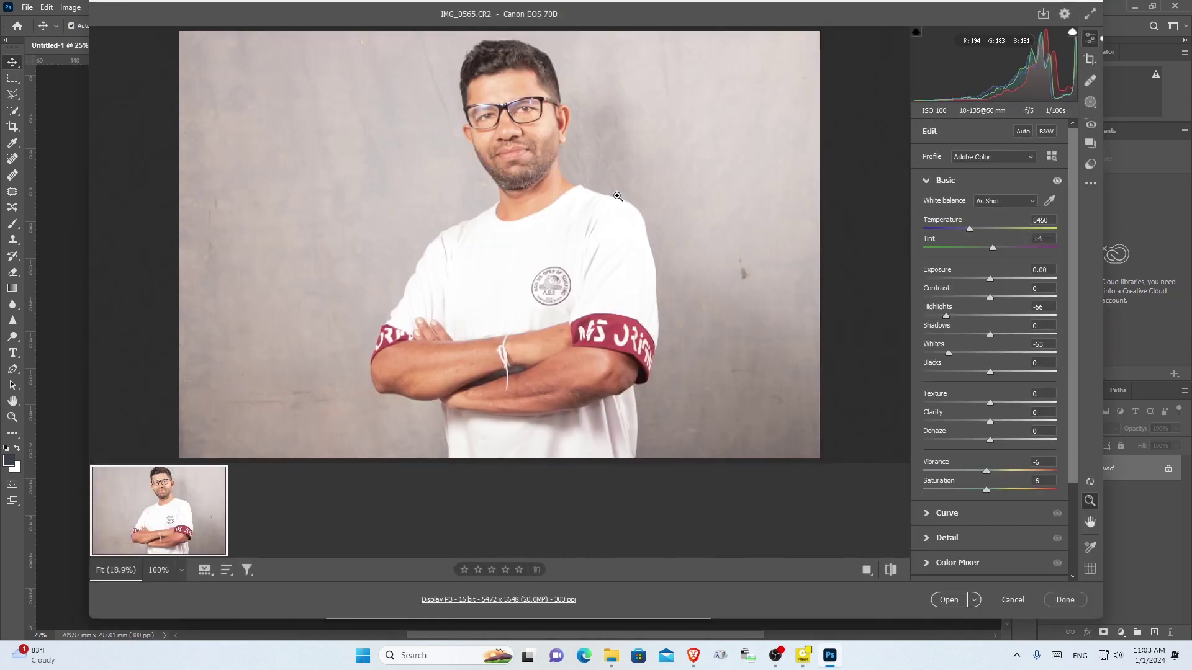
In Camera Raw, set Highlights -71, Whites -68, Saturation -11, then open the photo as IMG_0565-2
left_click(540, 143)
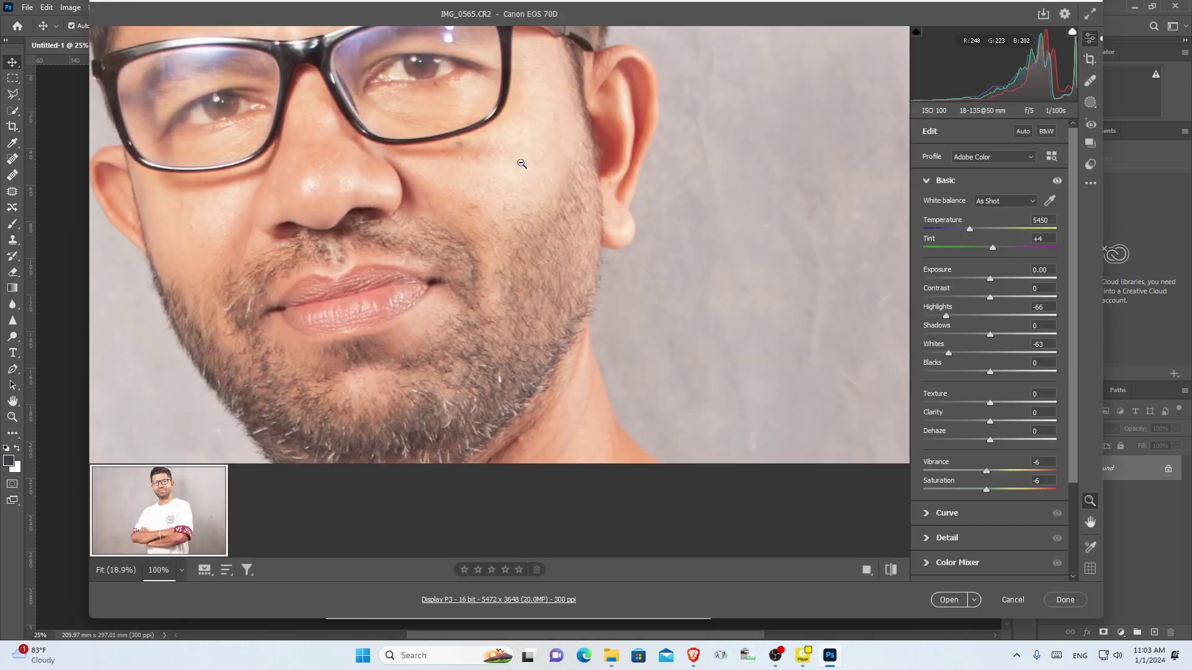
left_click(522, 163)
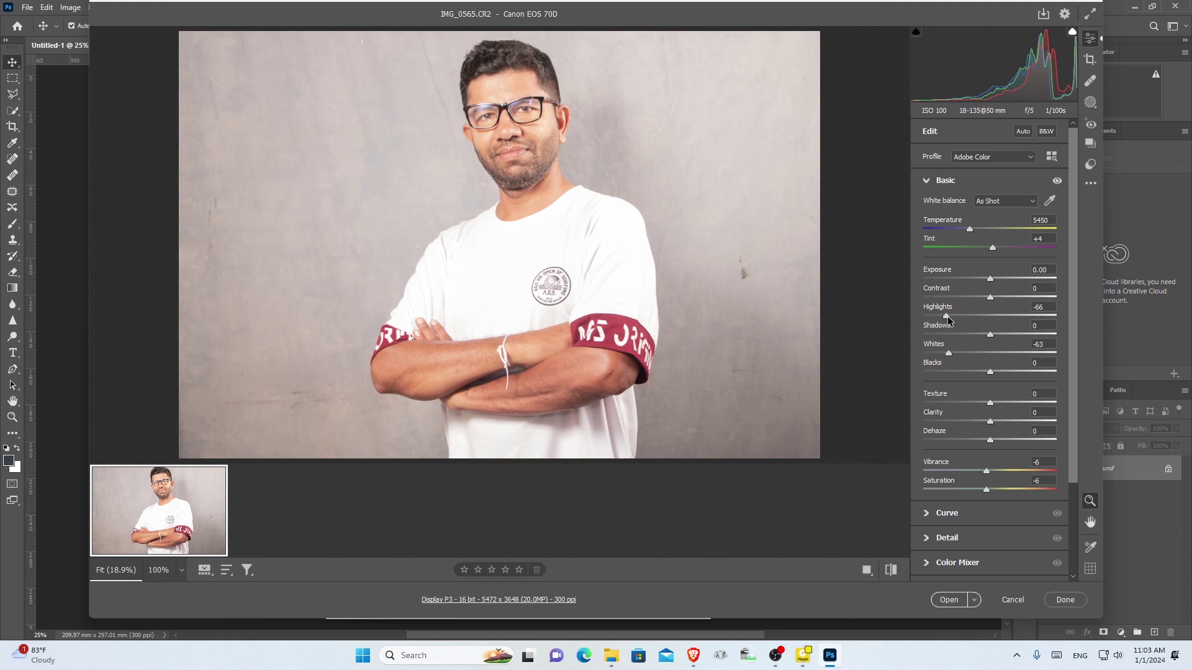
left_click_drag(947, 316, 939, 315)
left_click_drag(945, 355, 943, 355)
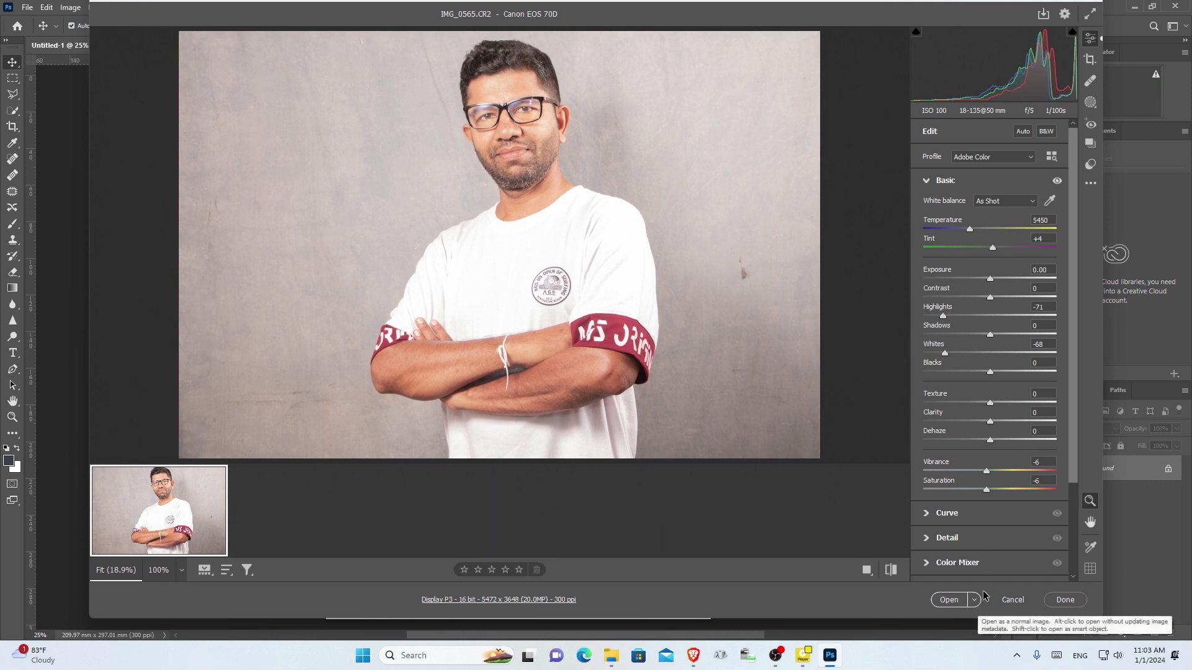
left_click_drag(987, 493, 984, 491)
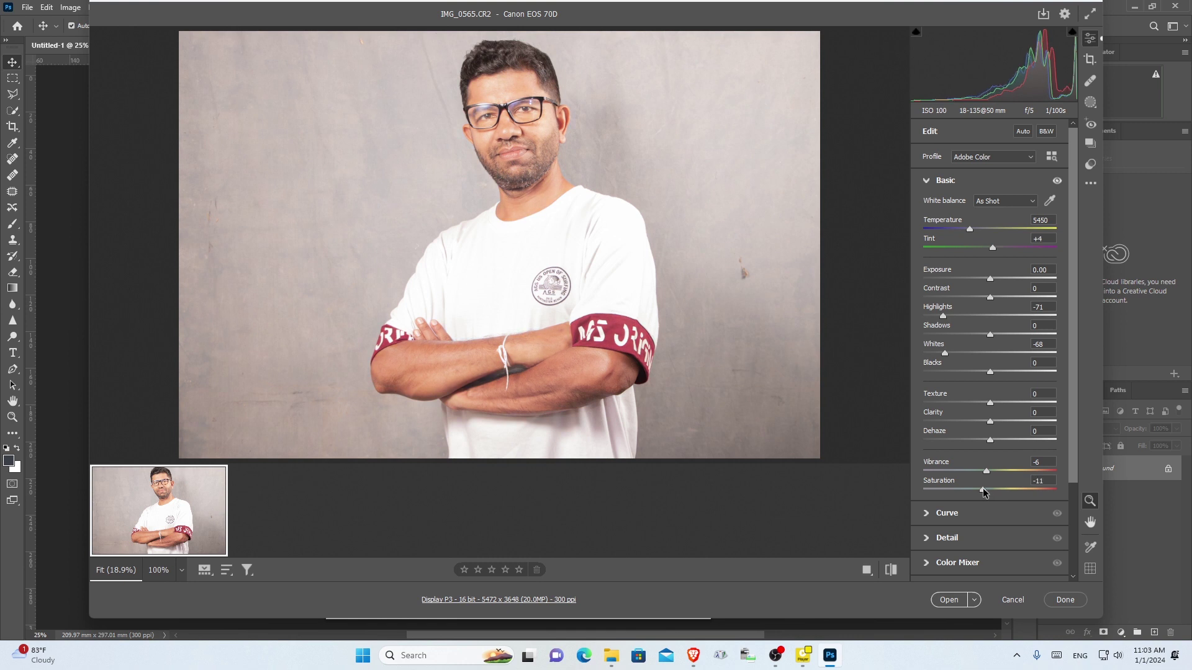
left_click(1065, 600)
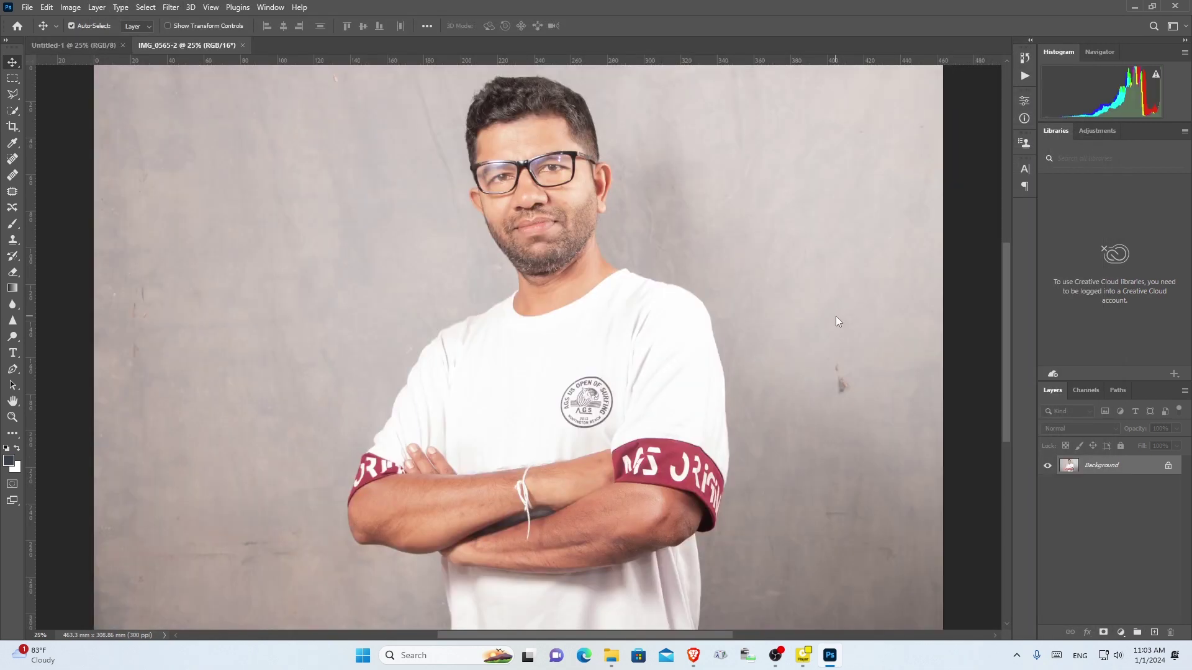
Use the Object Selection Tool to drag a rectangle around the man in IMG_0565-2
scroll(755, 278, "up", 1)
key("ctrl+minus")
key("ctrl+plus")
left_click(13, 112)
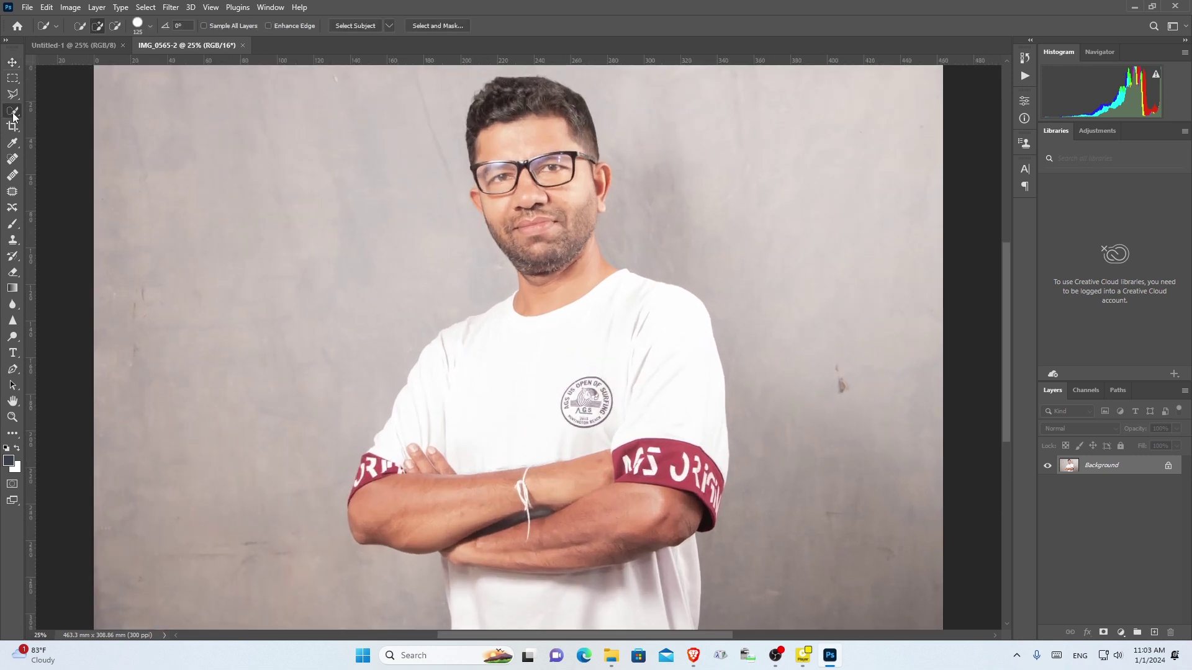
right_click(16, 112)
left_click(56, 112)
key("ctrl+minus")
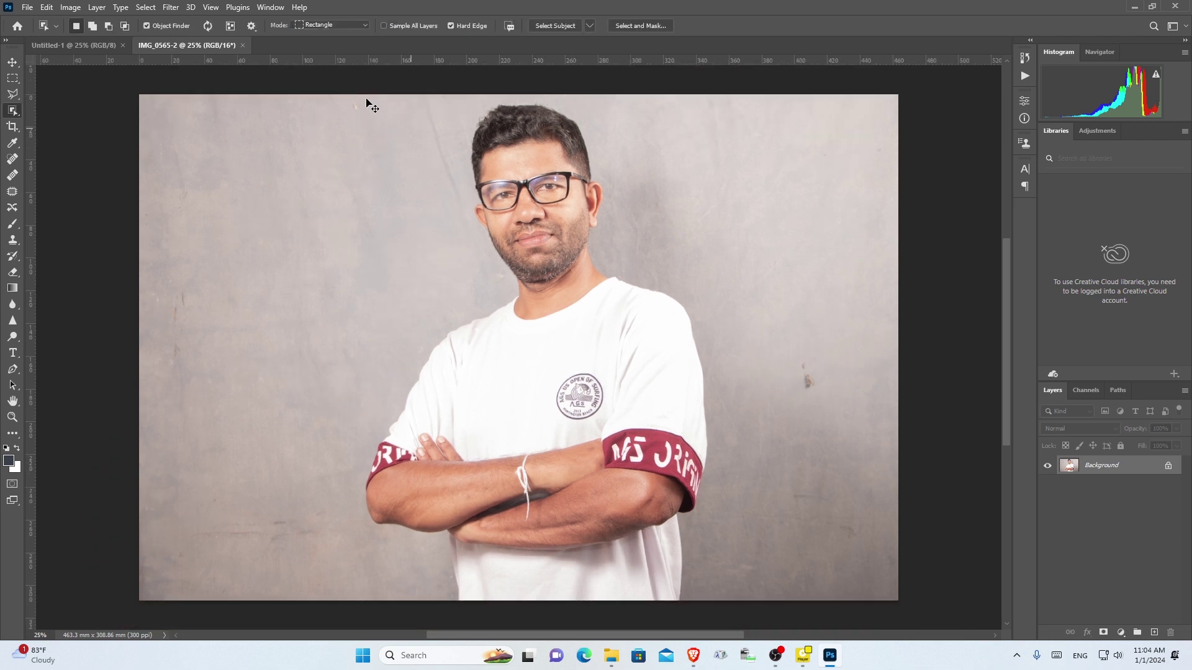
left_click_drag(396, 159, 696, 555)
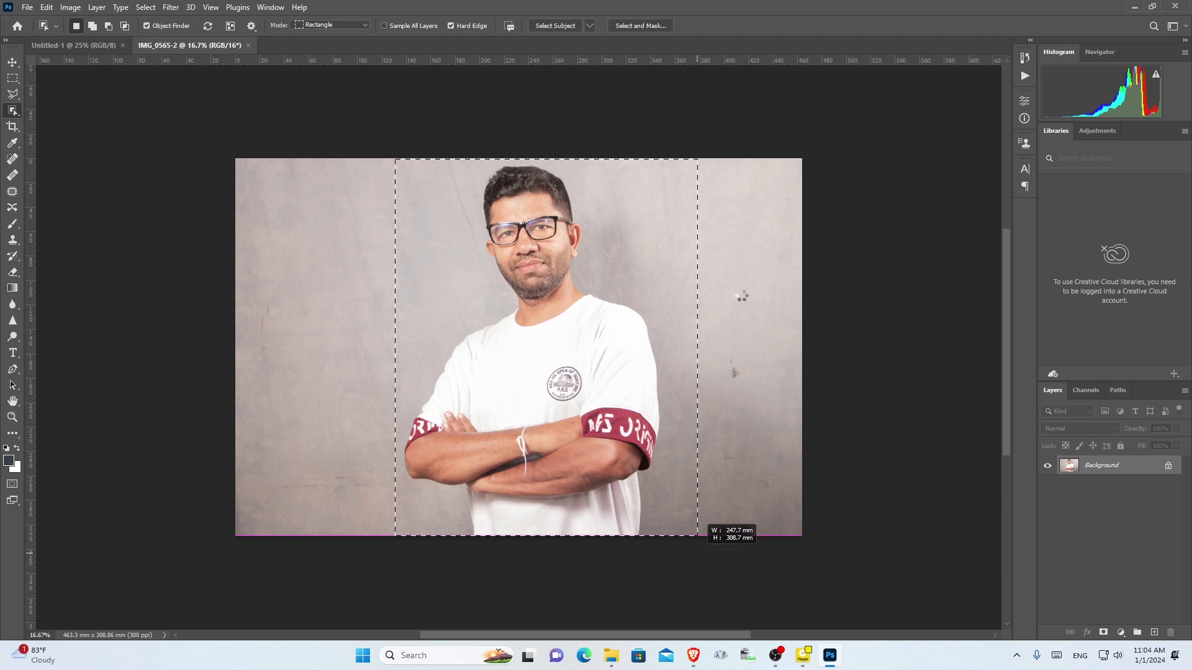
Switch to Quick Selection and brush the lower shirt and right-arm edge into the selection
right_click(13, 110)
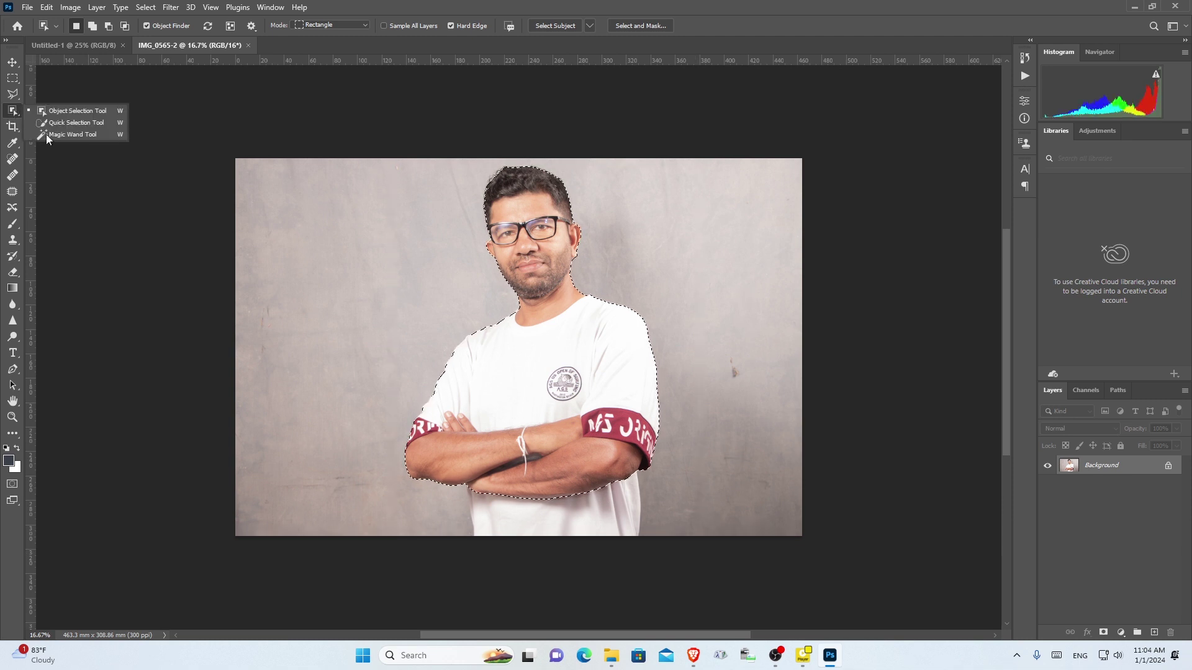
left_click(62, 123)
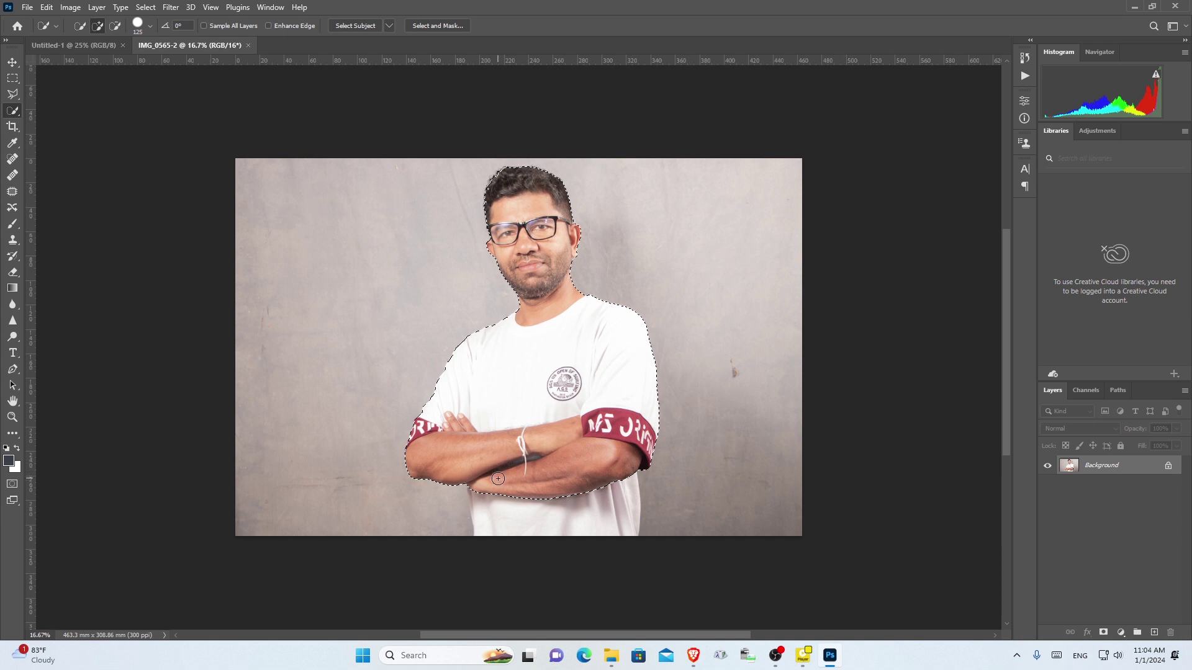
mouse_move(500, 493)
left_mouse_down()
mouse_move(504, 504)
mouse_move(628, 475)
left_mouse_up()
left_click_drag(628, 475, 559, 497)
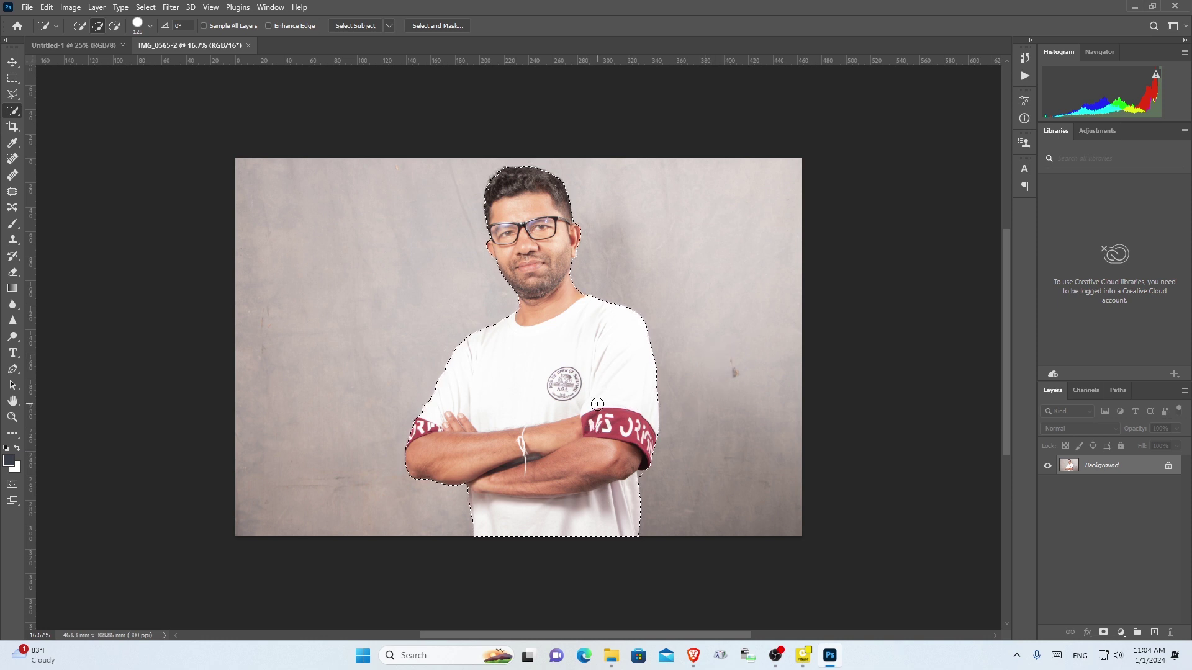
Alt-brush away the wall near the shirt and crossed arms with a size-50 brush
key("alt")
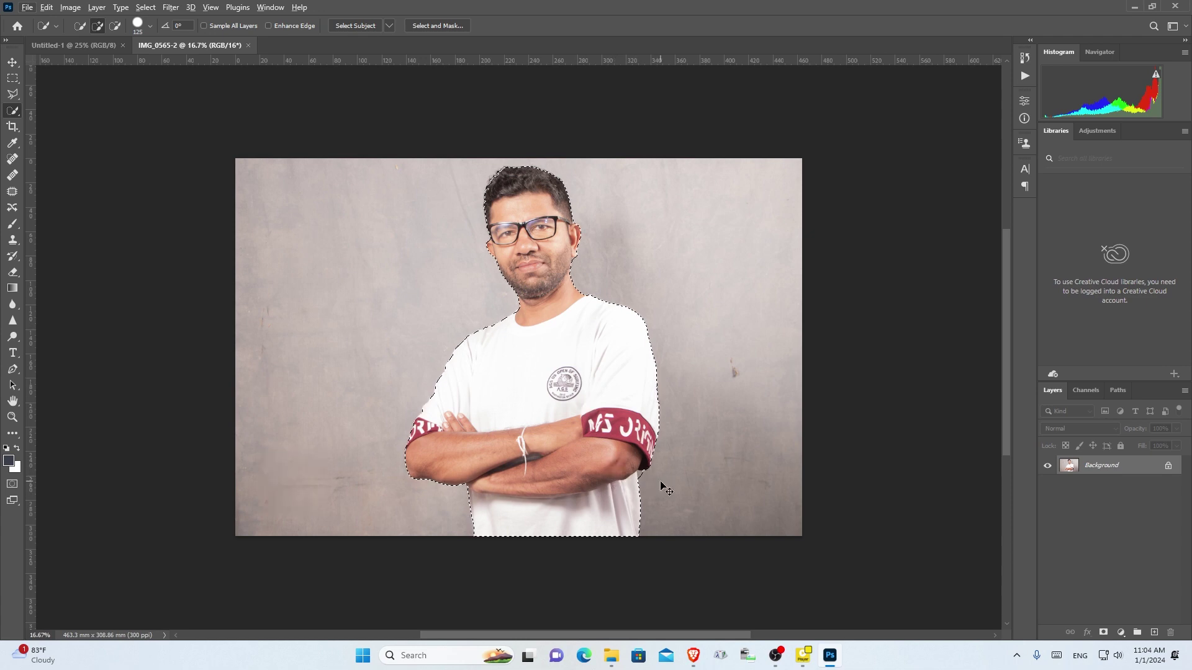
key("ctrl+plus")
key("ctrl+plus")
left_click_drag(658, 484, 553, 323)
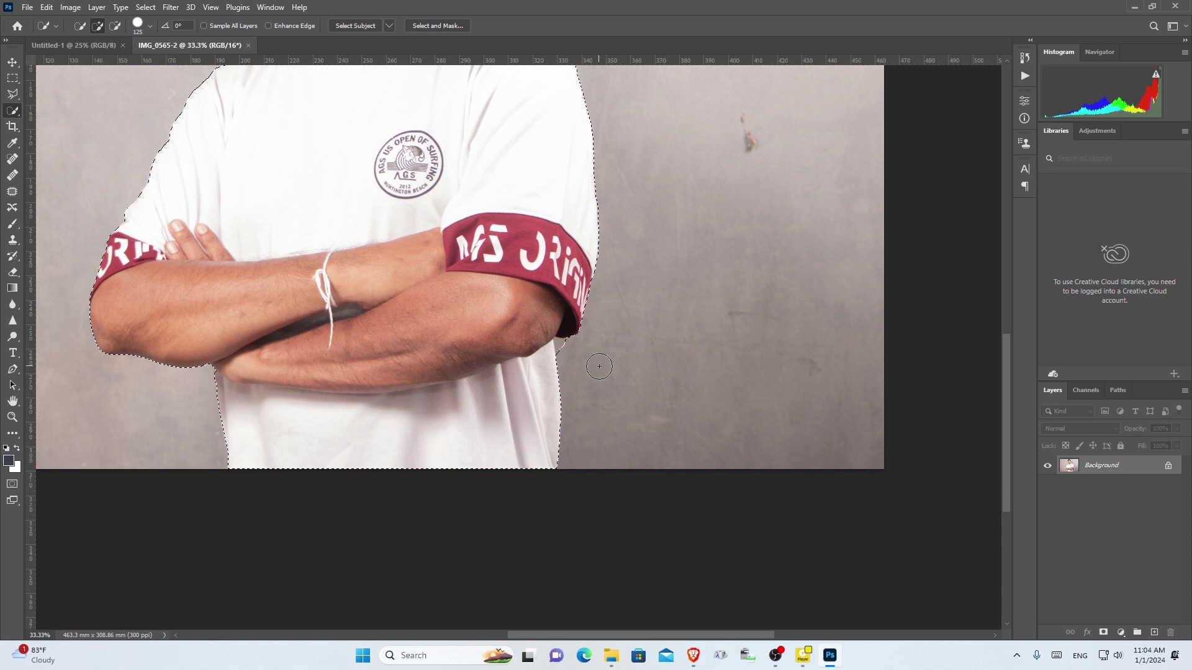
key("bracketleft")
key("bracketleft")
key("bracketleft")
key("alt")
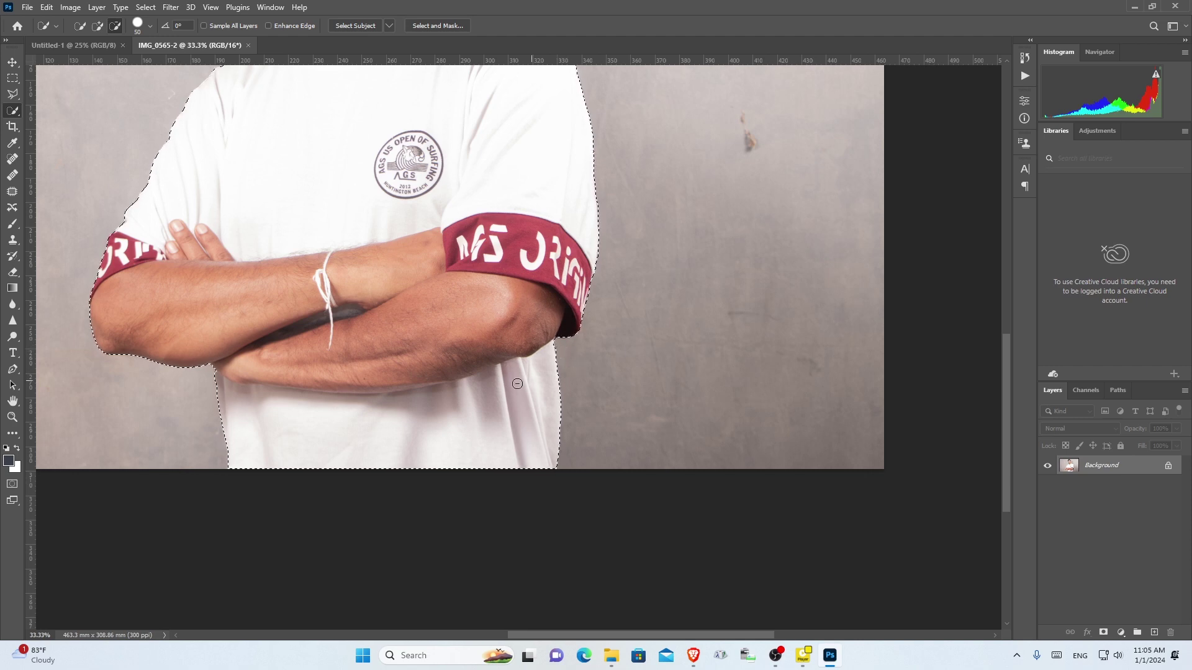
mouse_move(359, 380)
left_mouse_down()
mouse_move(501, 371)
mouse_move(486, 590)
left_mouse_up()
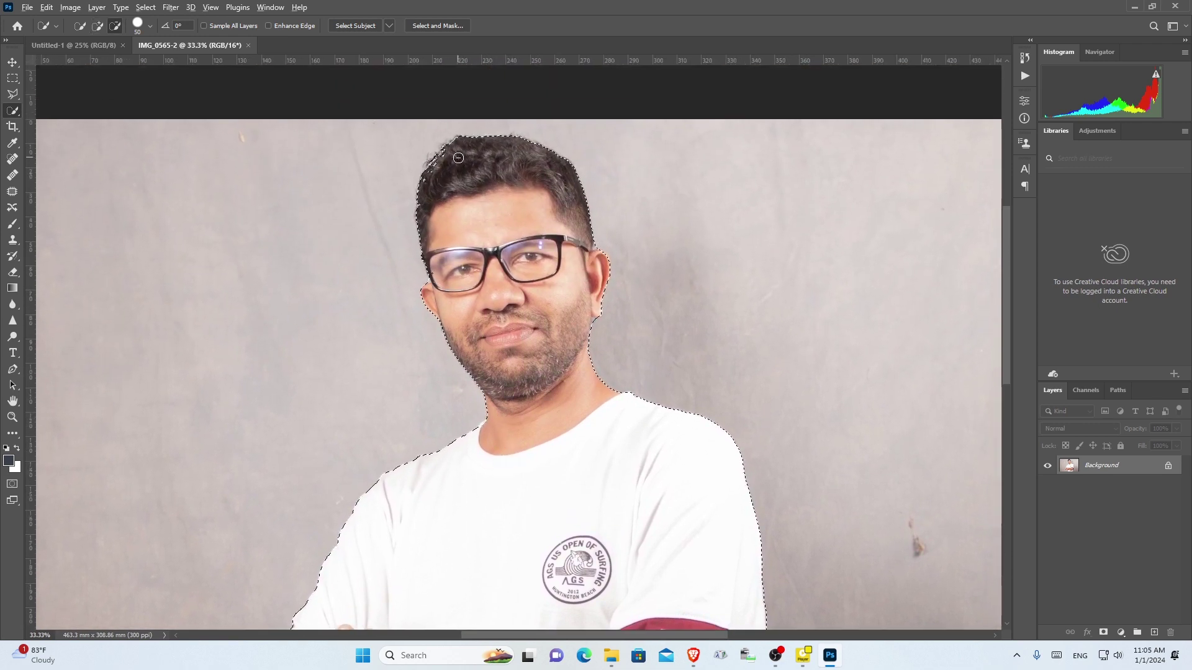
Remove the wall above the hair, then zoom on the jaw with the brush at size 30
mouse_move(460, 177)
left_mouse_down()
mouse_move(433, 210)
mouse_move(450, 171)
left_mouse_up()
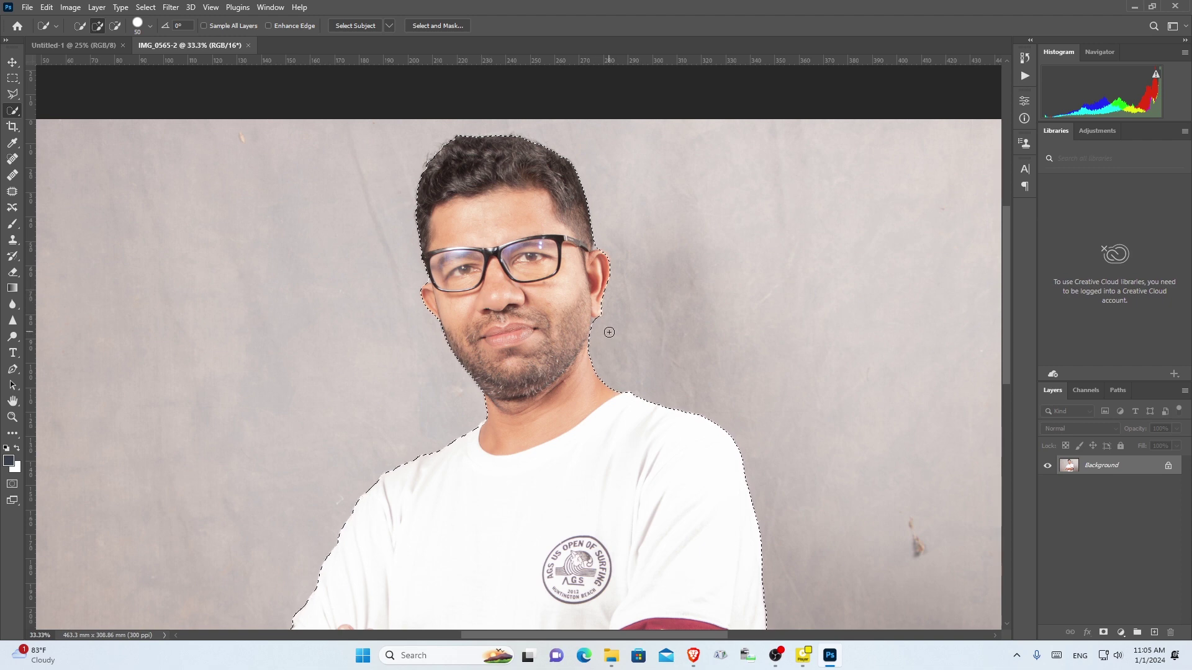
key("ctrl+plus")
left_click_drag(599, 335, 562, 322)
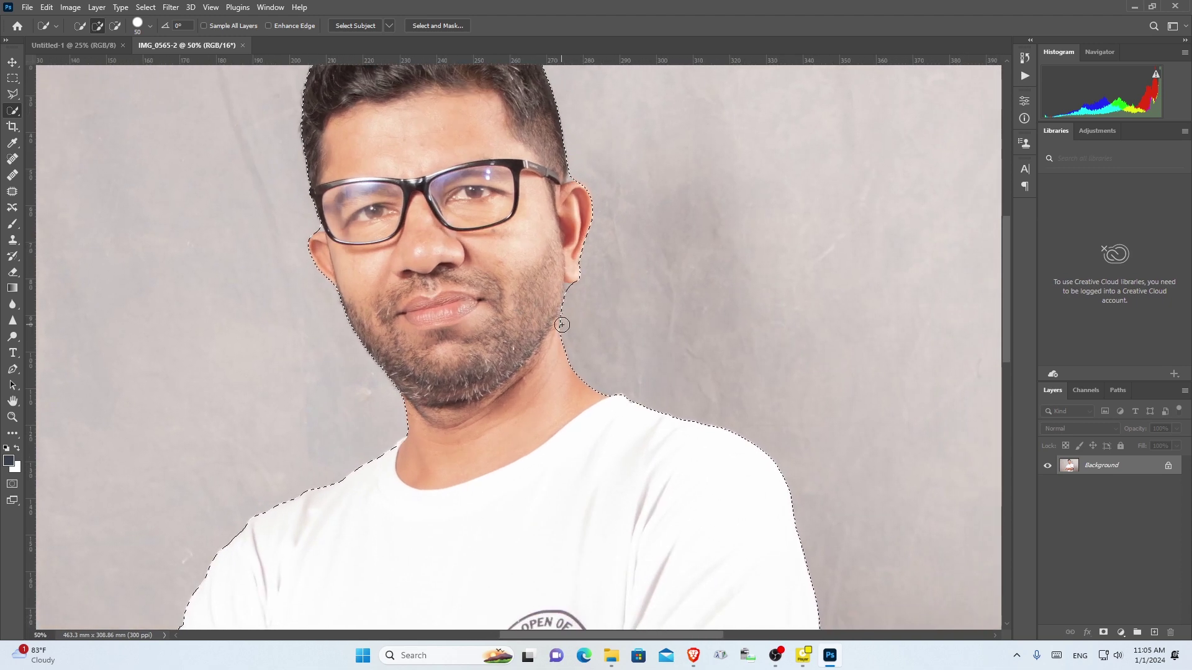
key("ctrl+plus")
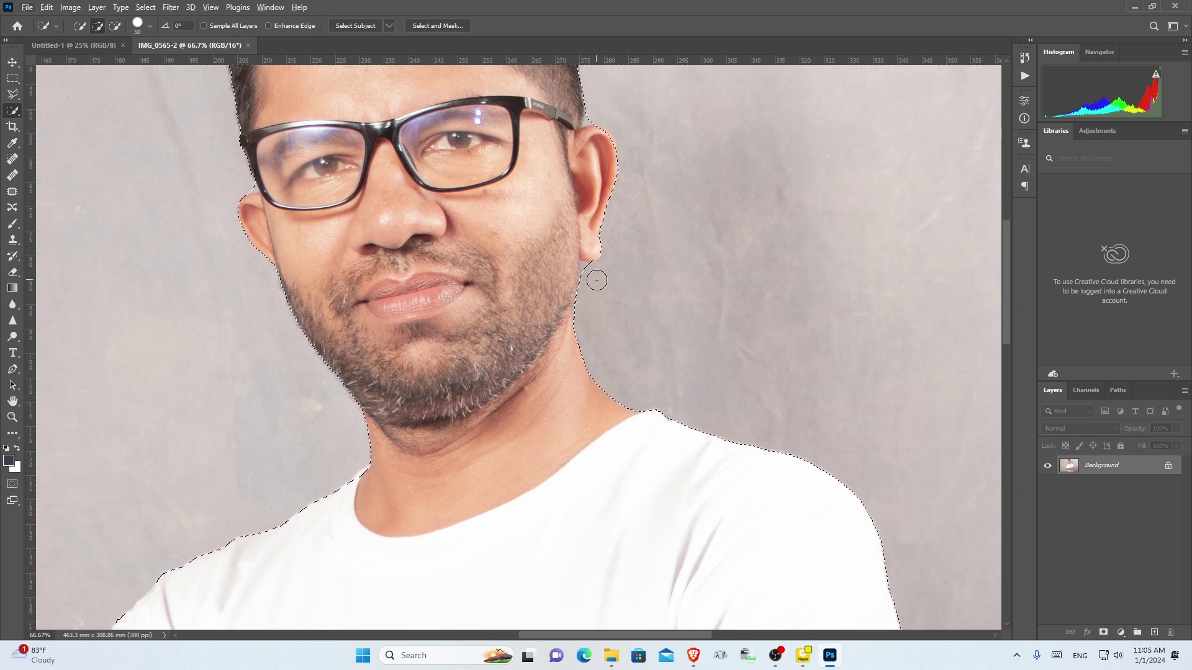
key("bracketleft")
key("bracketright")
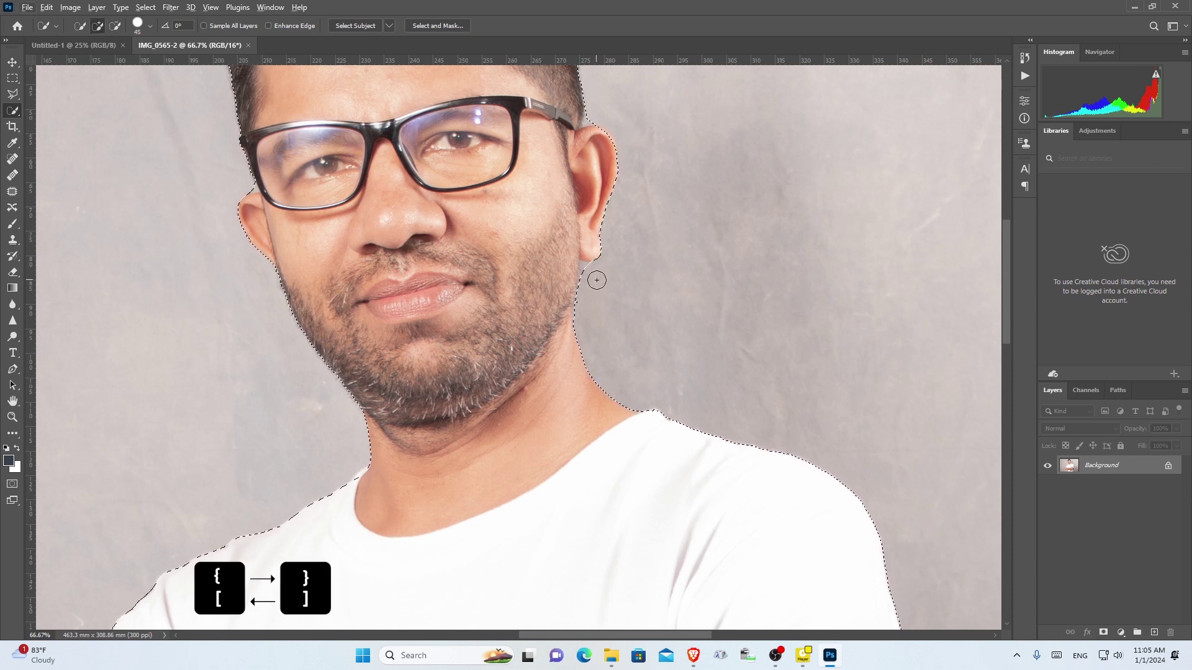
key("bracketleft")
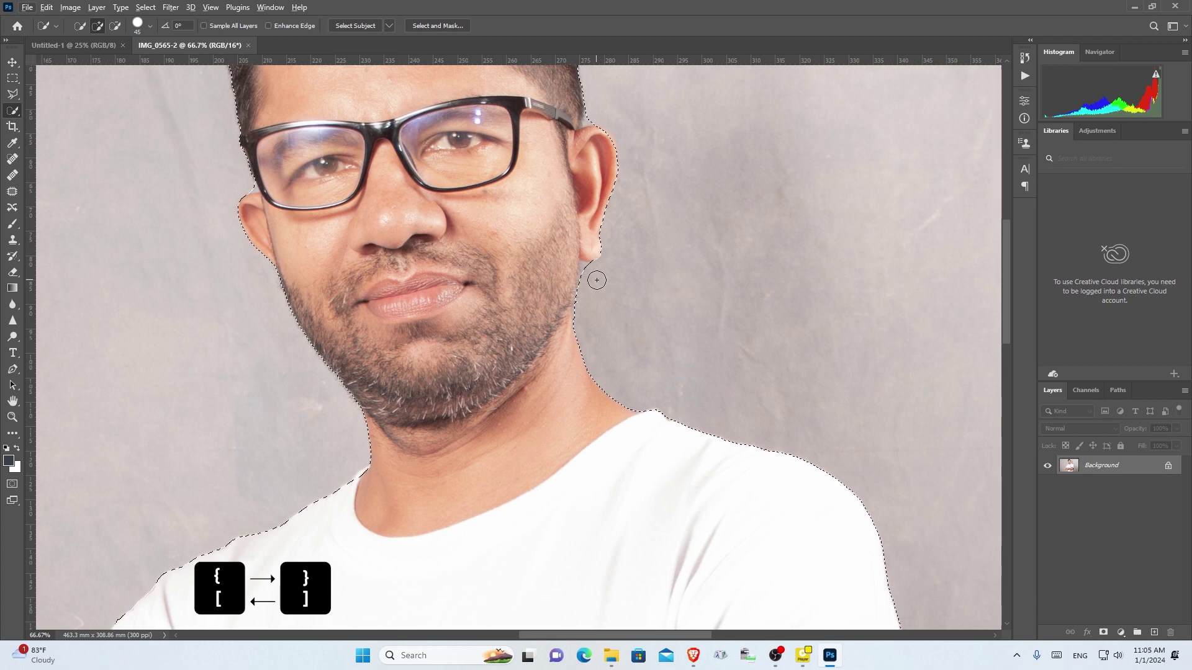
key("bracketleft")
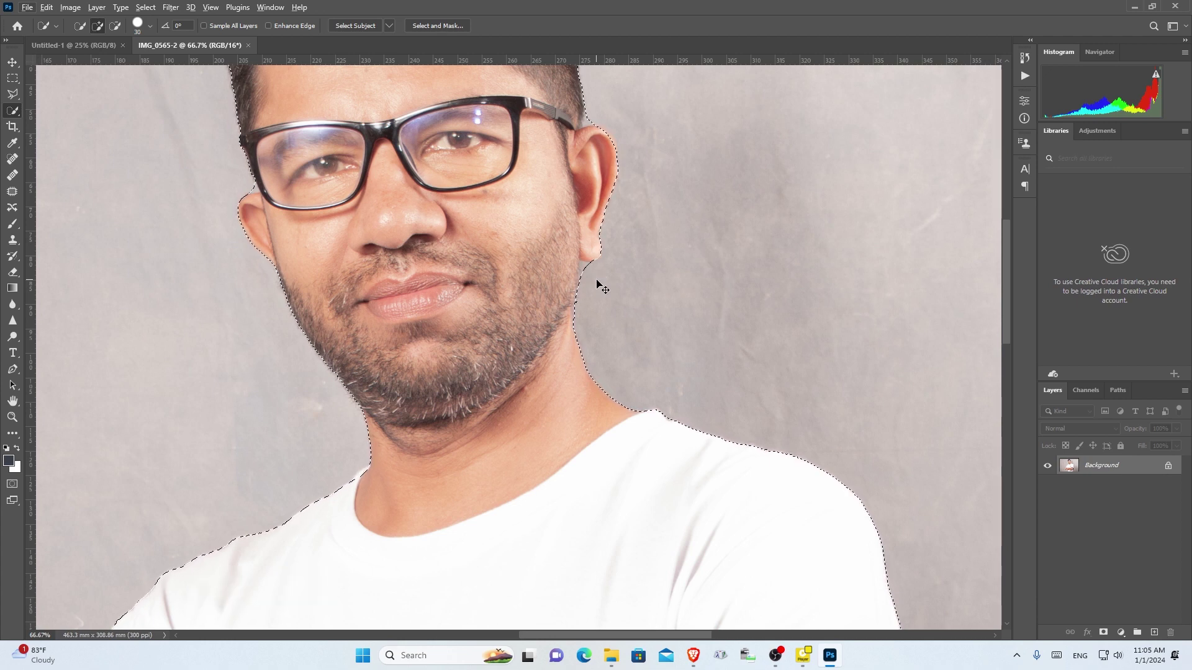
Trim the wall below and beside the earlobe out of the selection
scroll(596, 280, "up", 1)
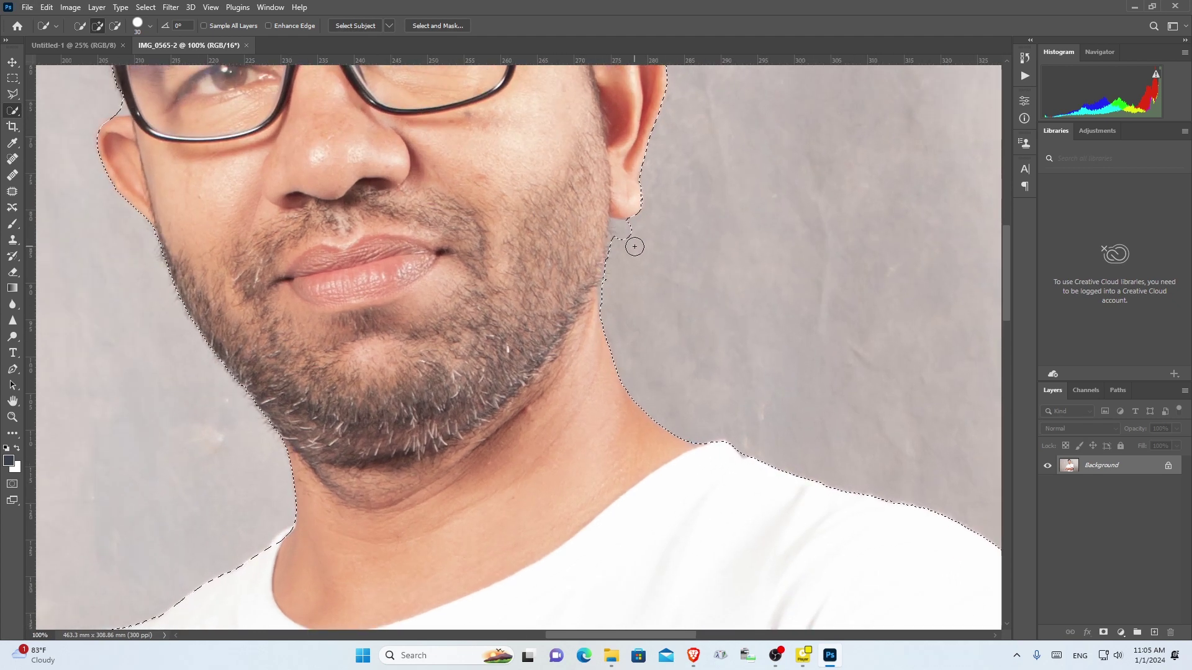
left_click(625, 239, "alt")
left_click_drag(624, 235, 628, 234)
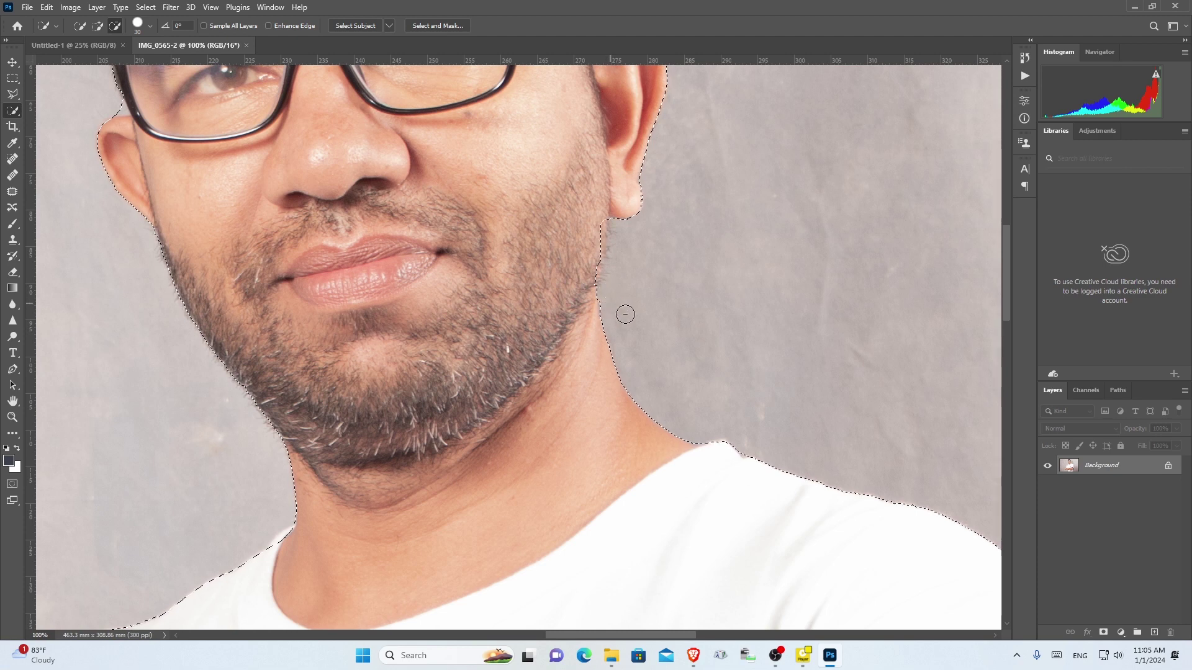
key("alt")
key("alt")
left_click_drag(636, 242, 631, 229)
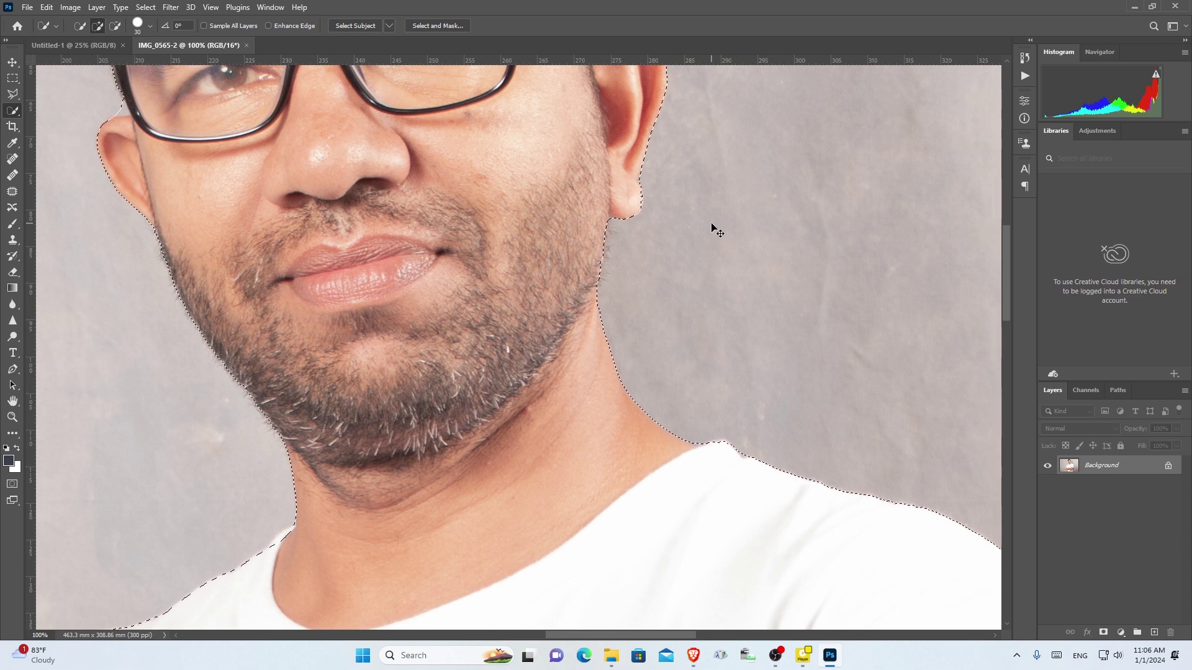
key("ctrl+minus")
key("ctrl+minus")
key("ctrl+minus")
key("ctrl+minus")
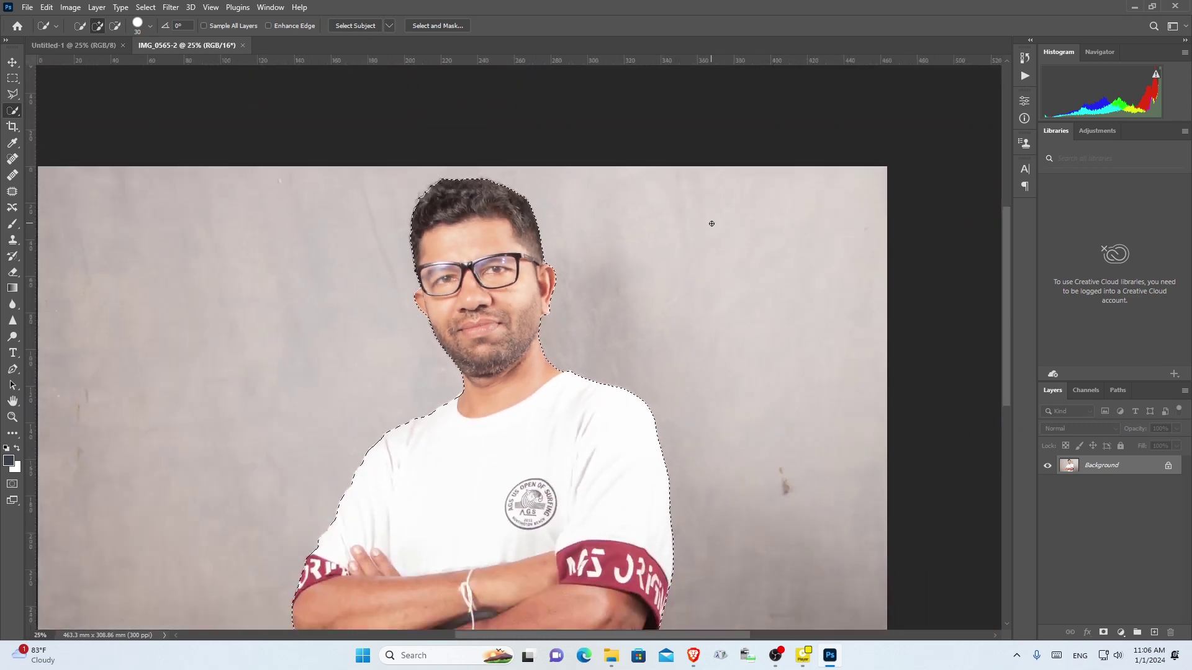
Apply a 2-pixel Feather to the selection around the man
right_click(592, 254)
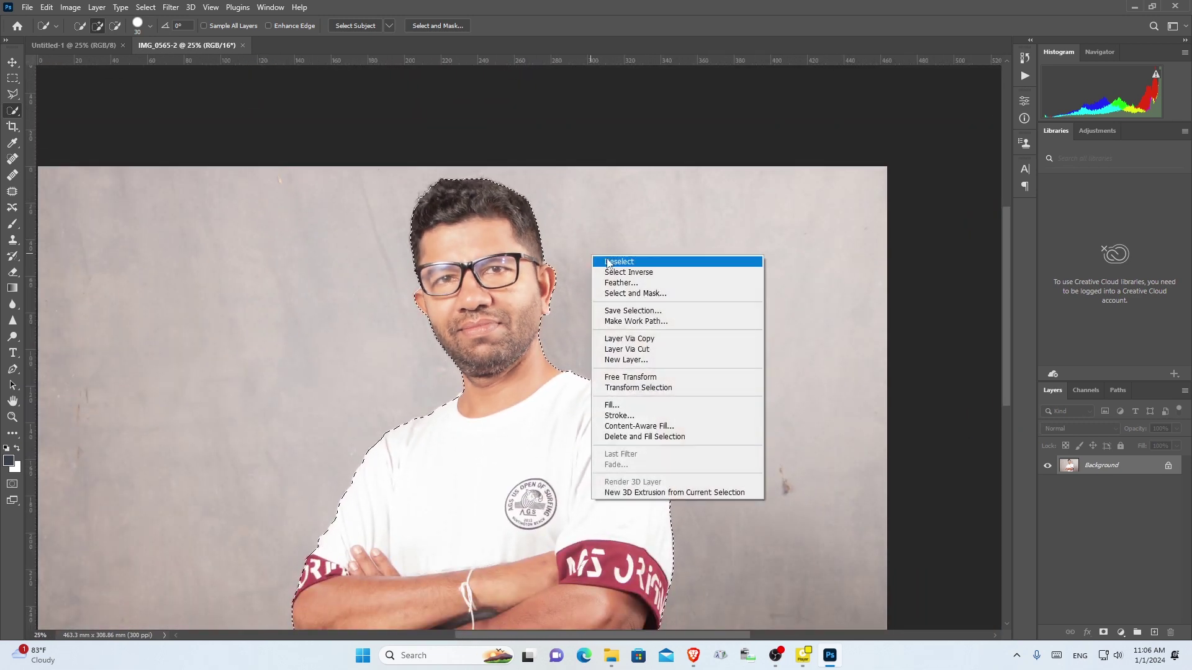
left_click(640, 284)
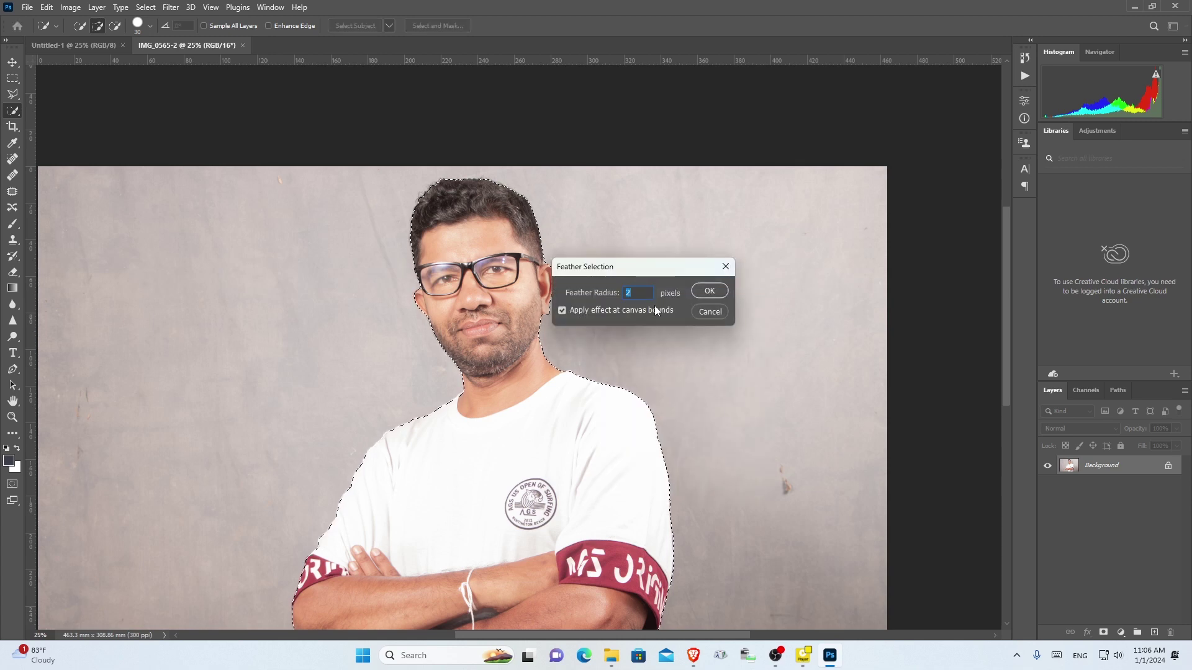
left_click(715, 291)
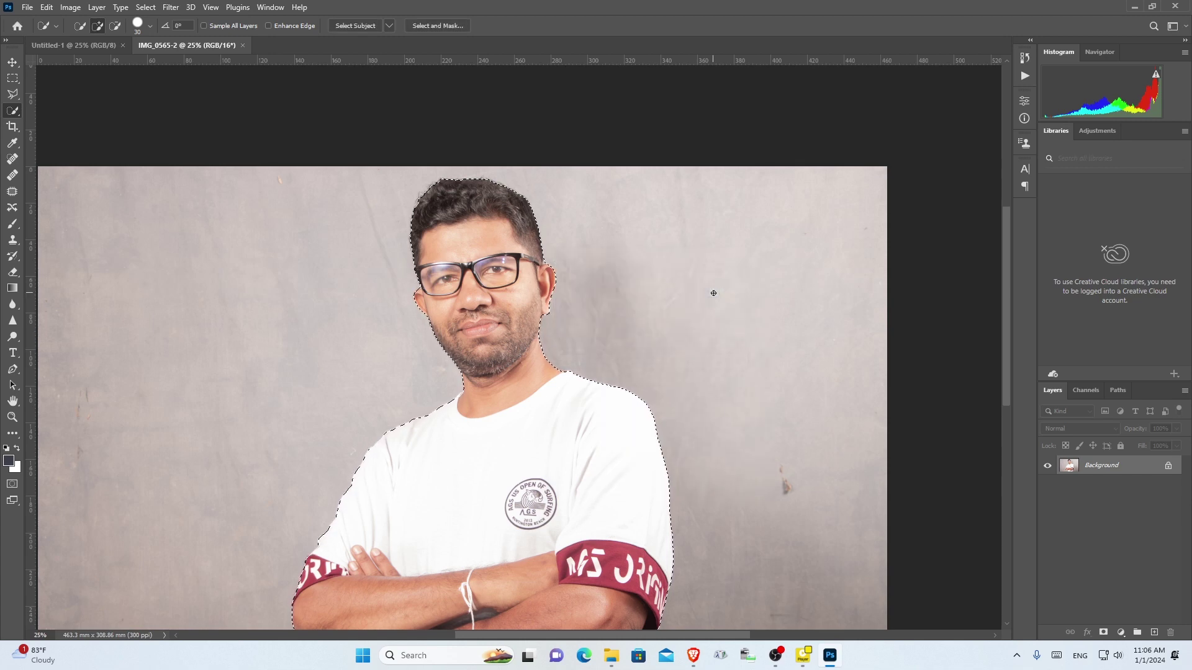
key("ctrl+minus")
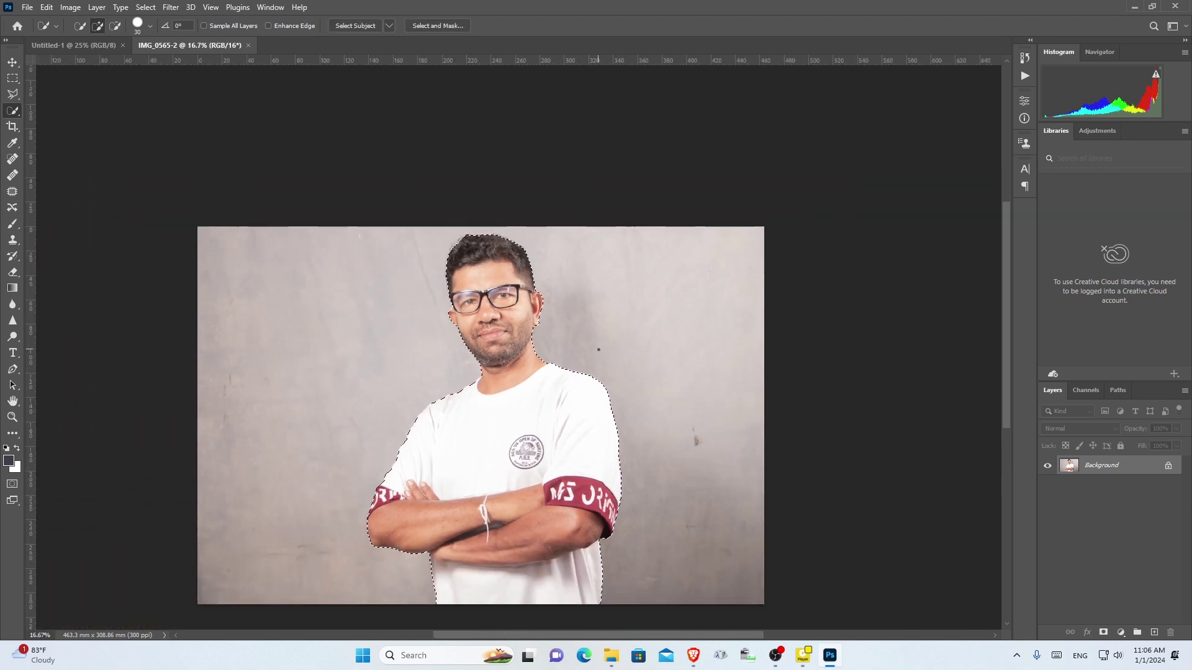
double_click(1094, 464)
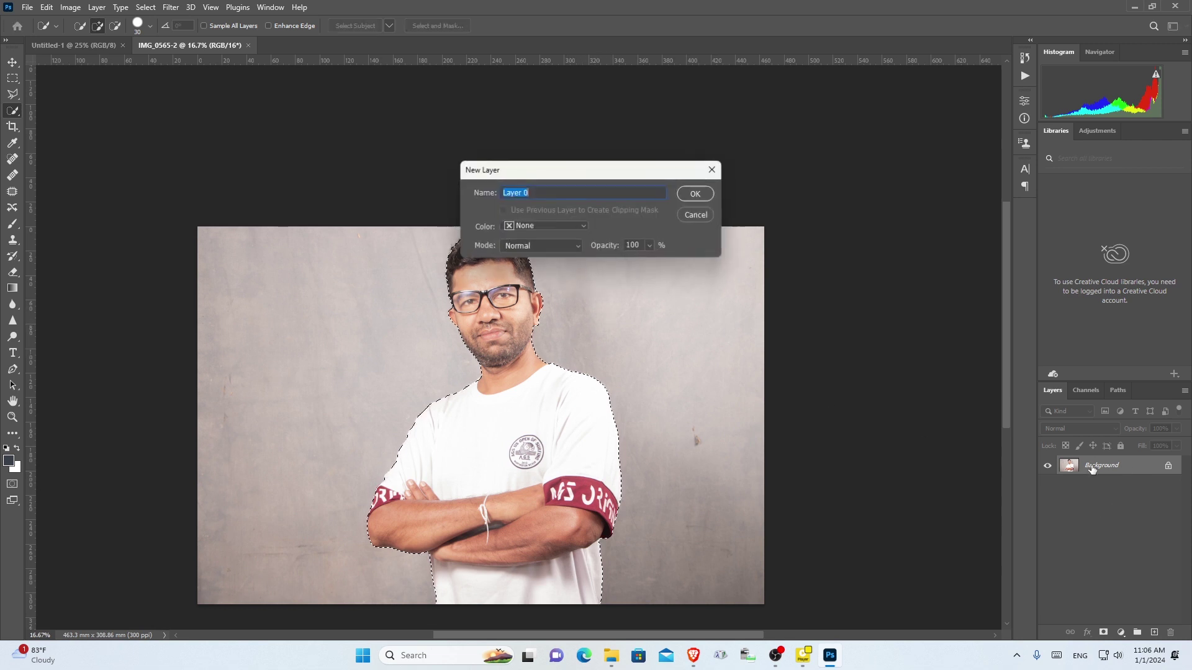
Convert the locked Background into Layer 0, keeping the feathered selection active
left_click(697, 217)
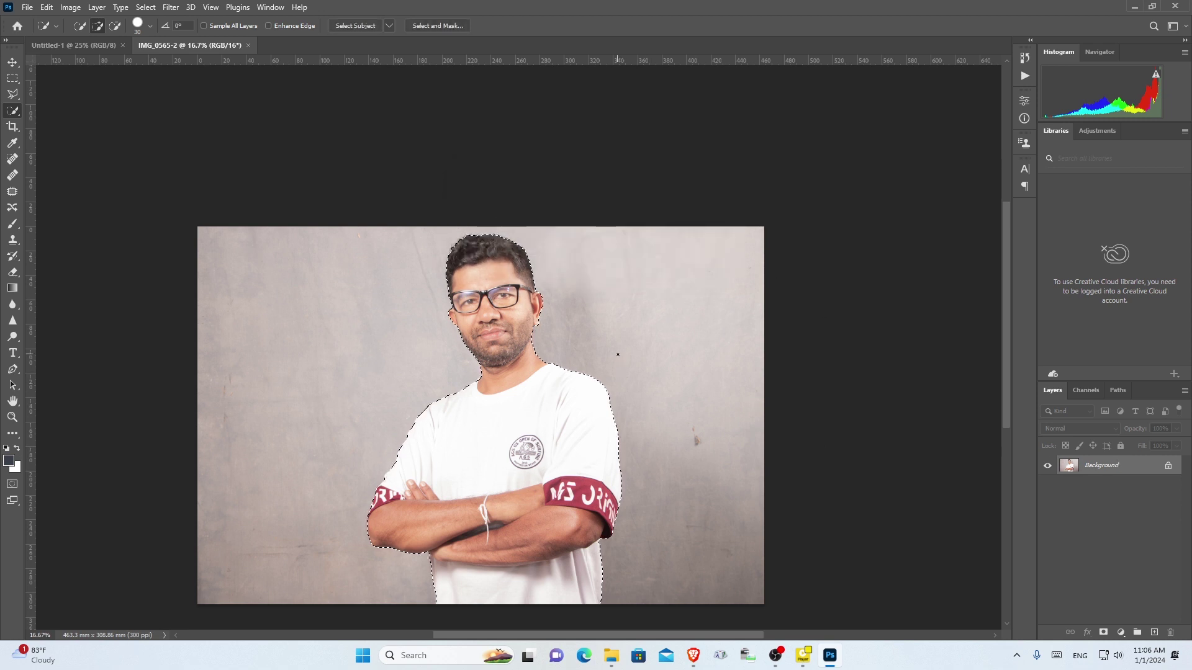
key("shift+F5")
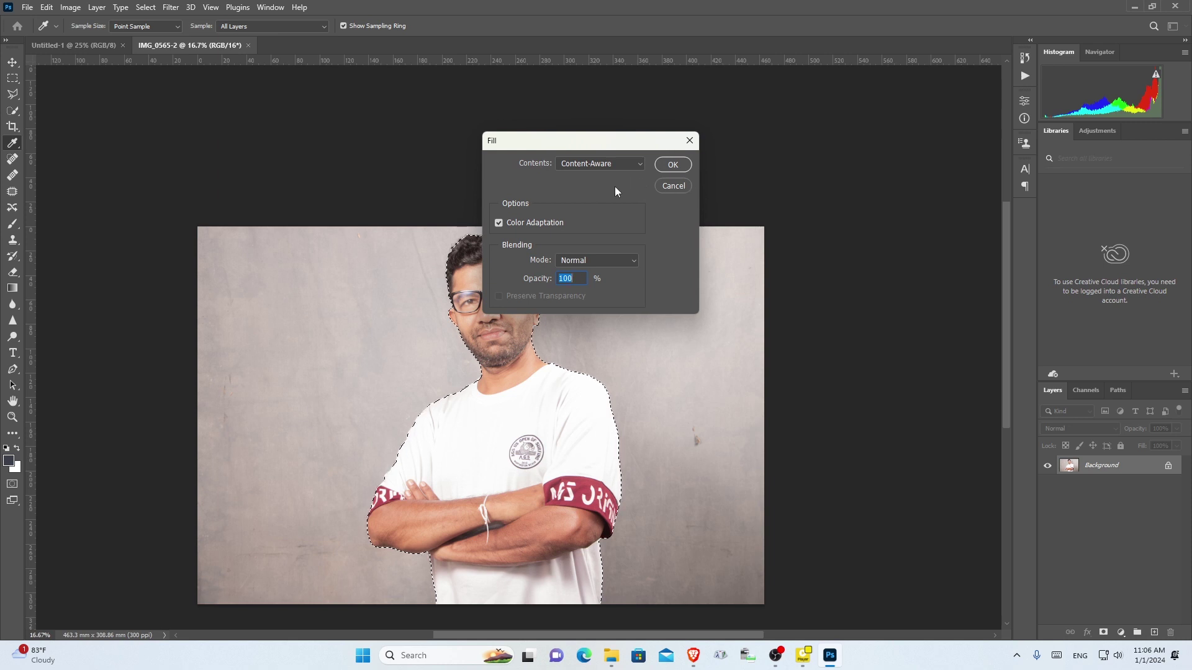
left_click(679, 185)
double_click(1097, 468)
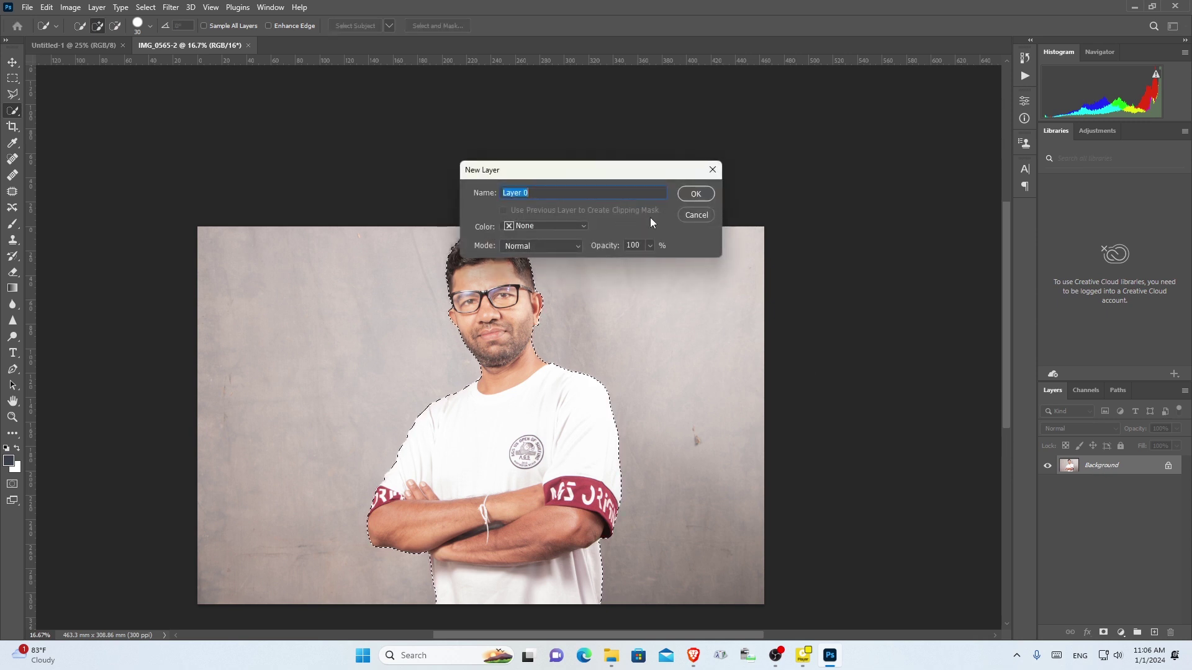
left_click(696, 195)
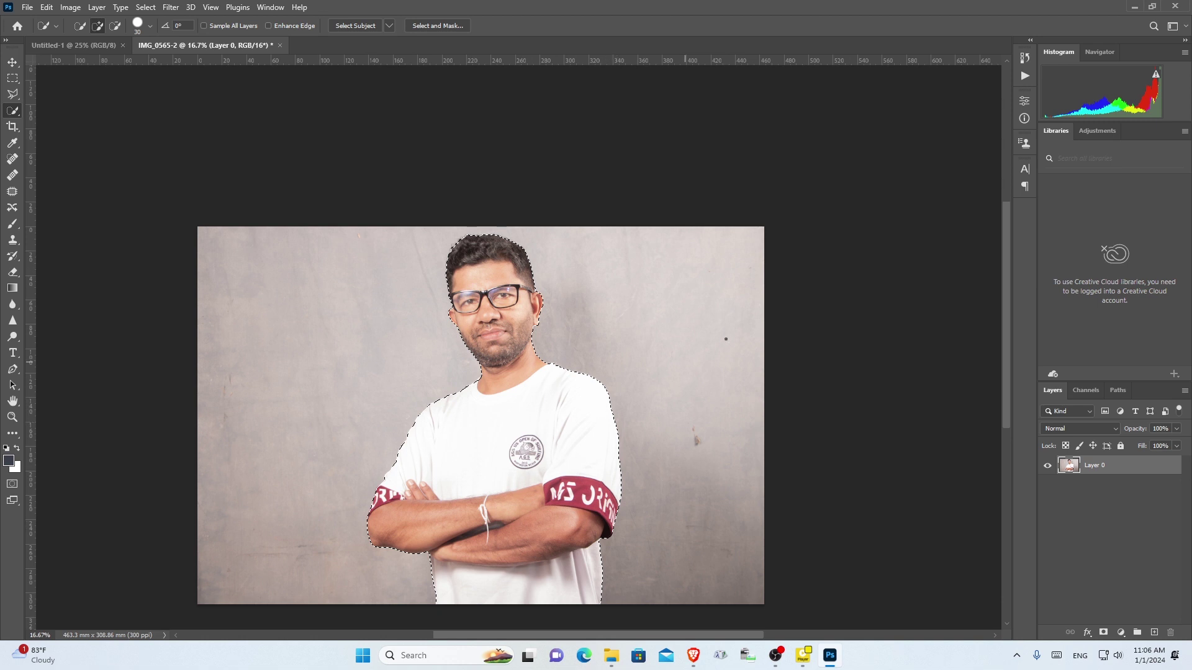
Invert the selection to delete the grey wall, then drag the man slightly lower and left
right_click(608, 318)
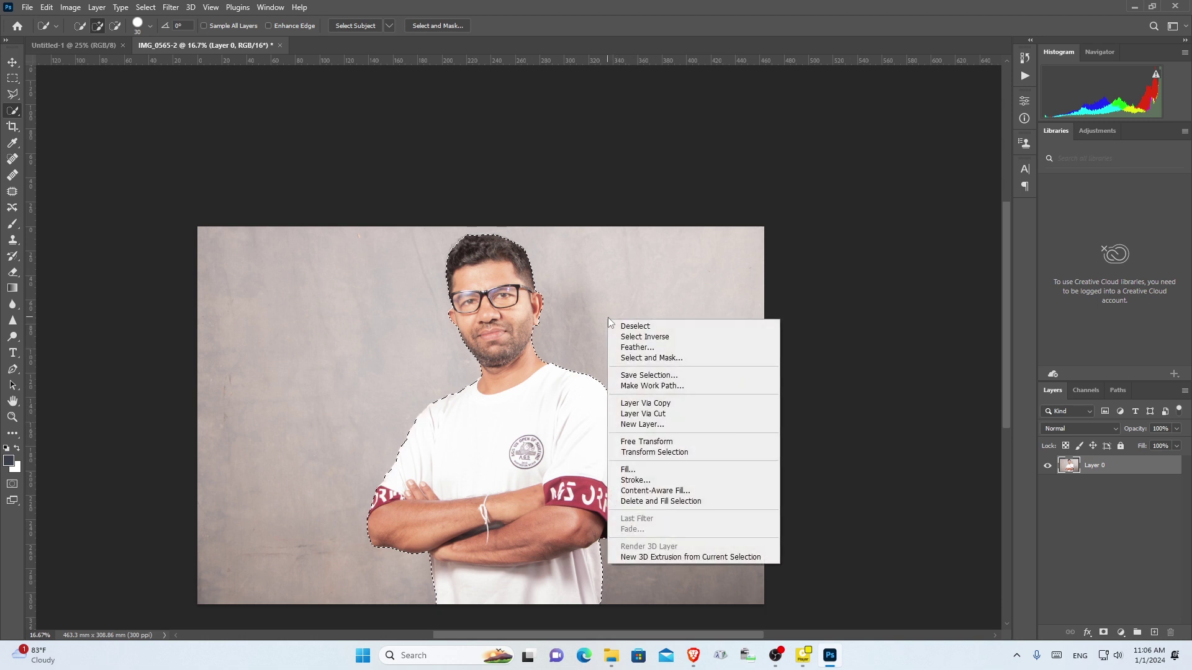
left_click(668, 339)
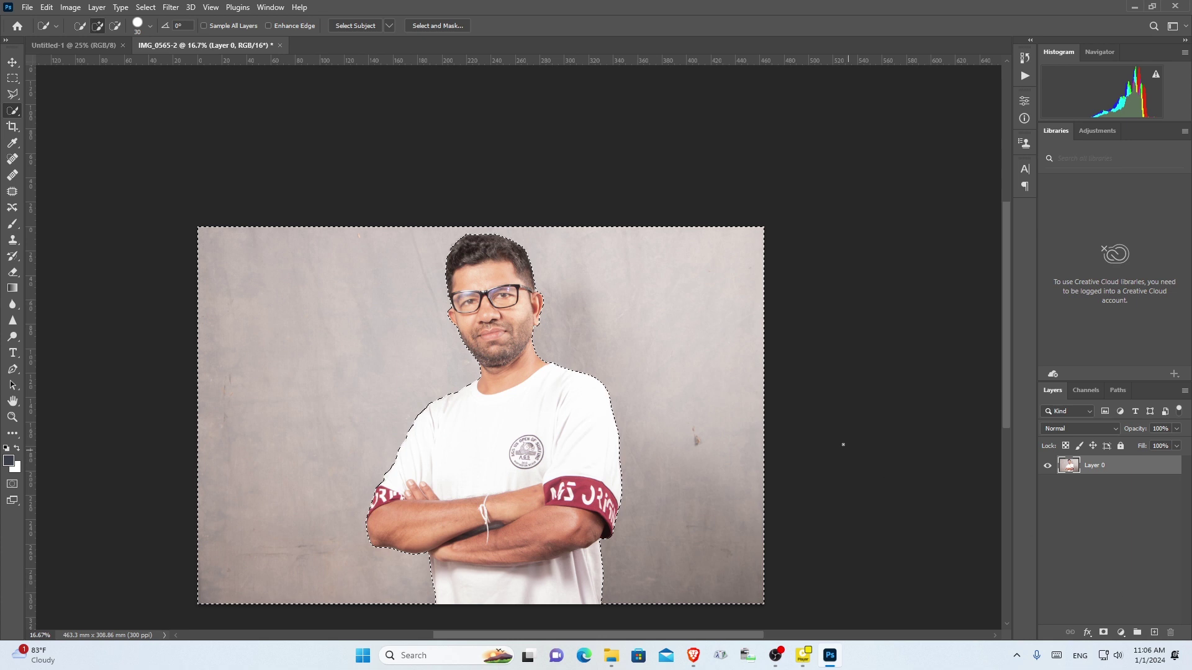
key("Delete")
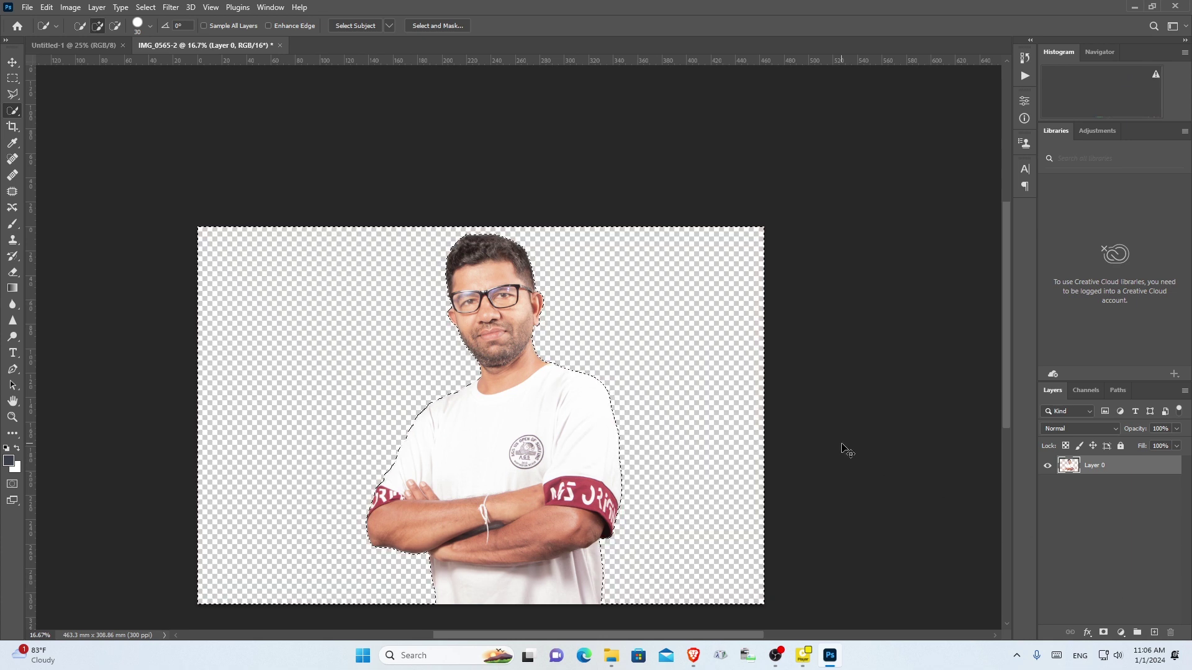
key("ctrl+d")
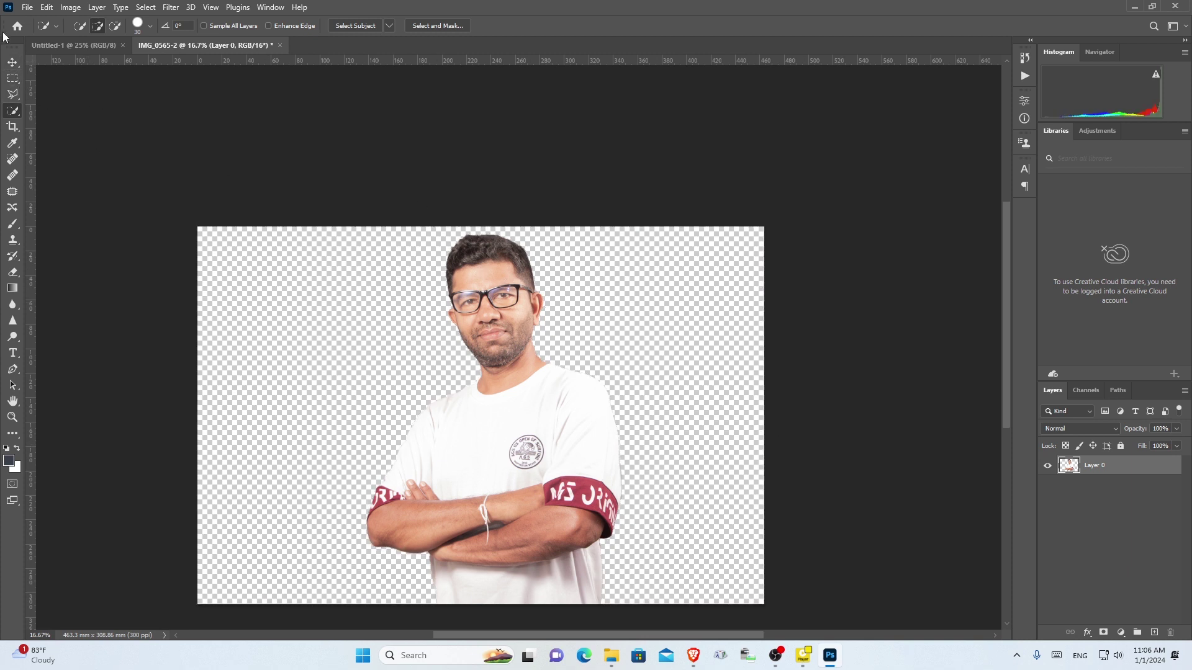
left_click(13, 62)
left_click_drag(504, 322, 485, 327)
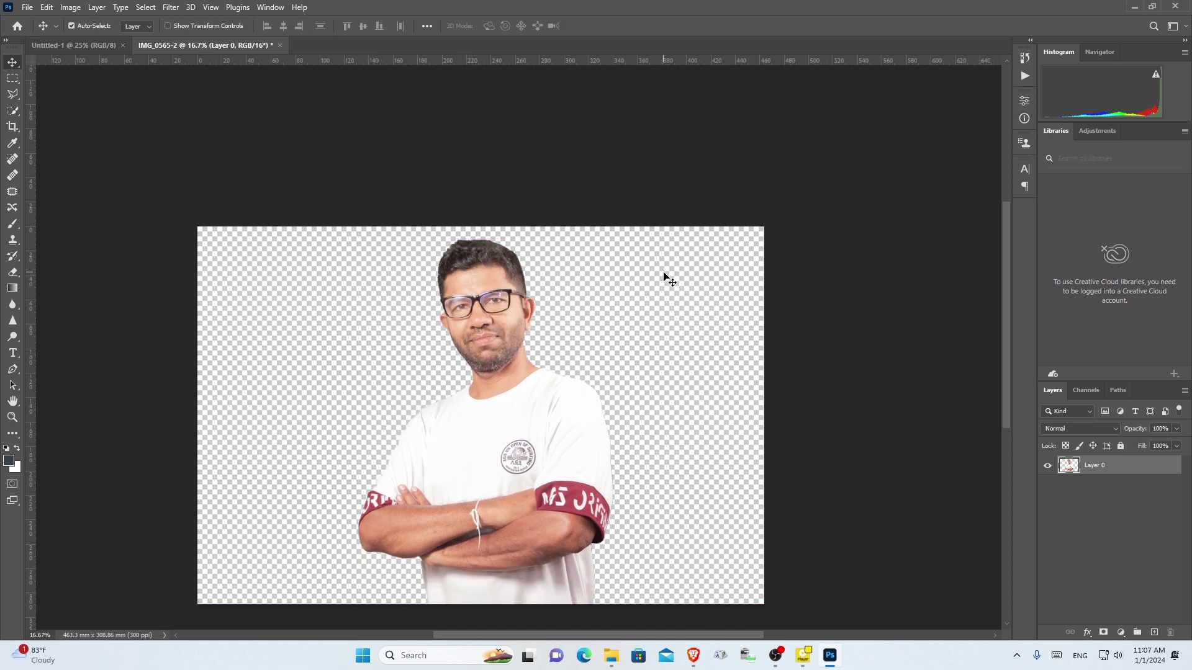
Open and close the File menu, then open and cancel the Save As window
key("ctrl")
left_click(30, 8)
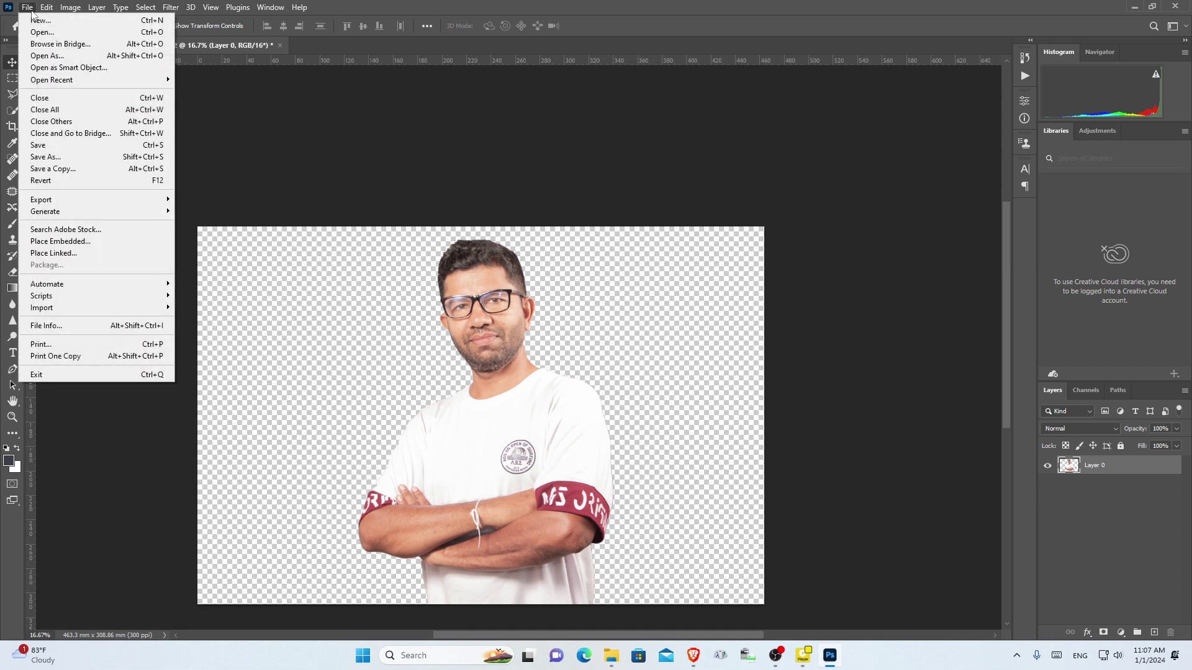
left_click(646, 164)
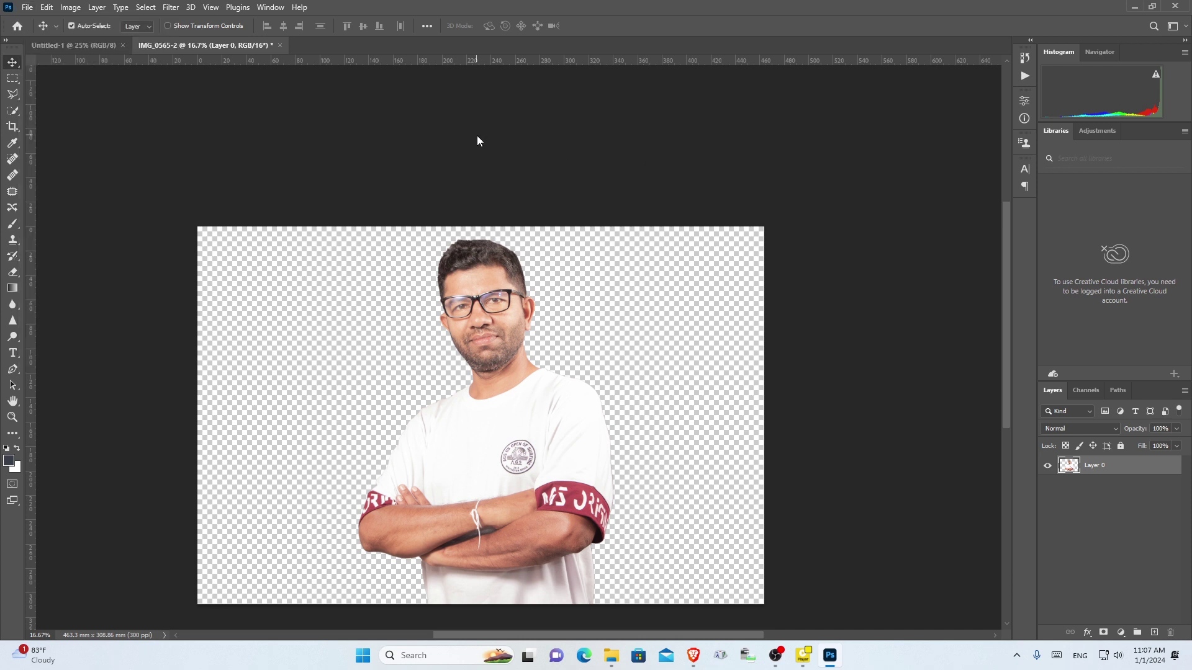
key("ctrl+shift+s")
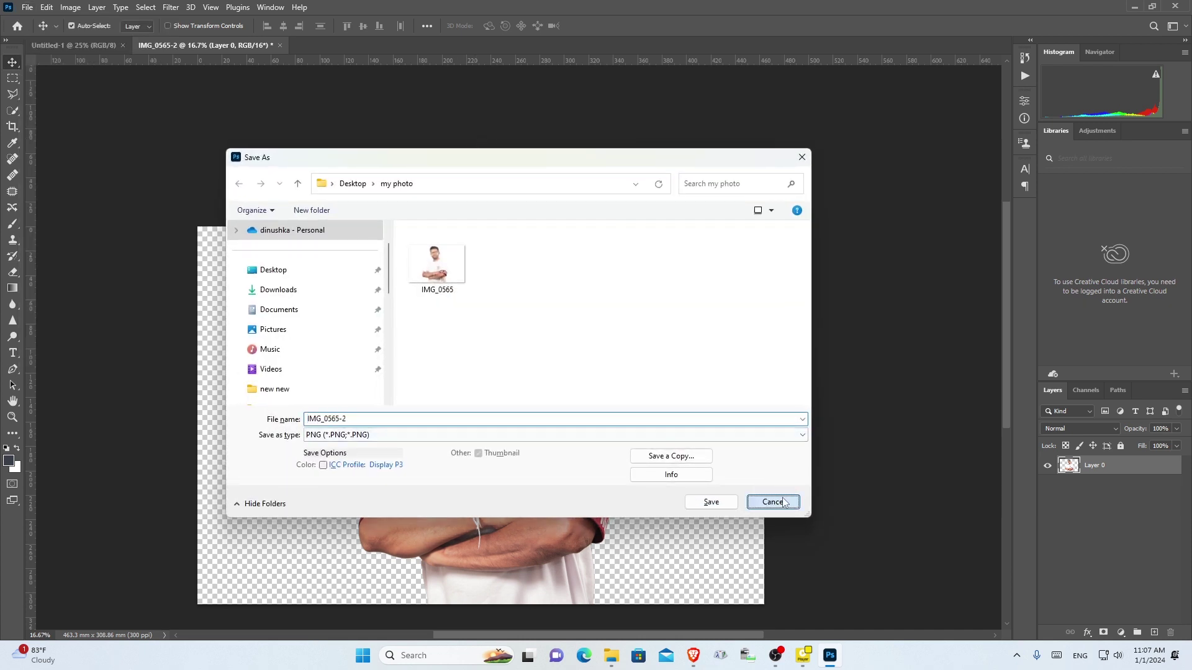
left_click(774, 501)
Save as PNG over the existing IMG_0565 in my photo, keeping default PNG options
left_click(27, 7)
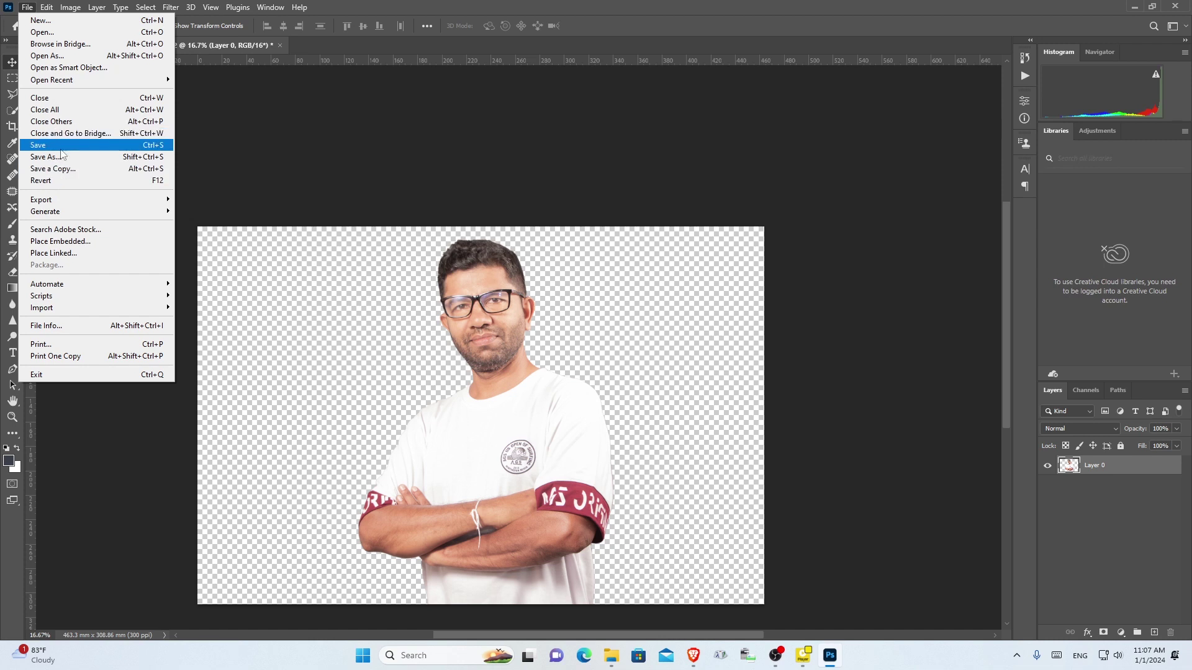
left_click(62, 157)
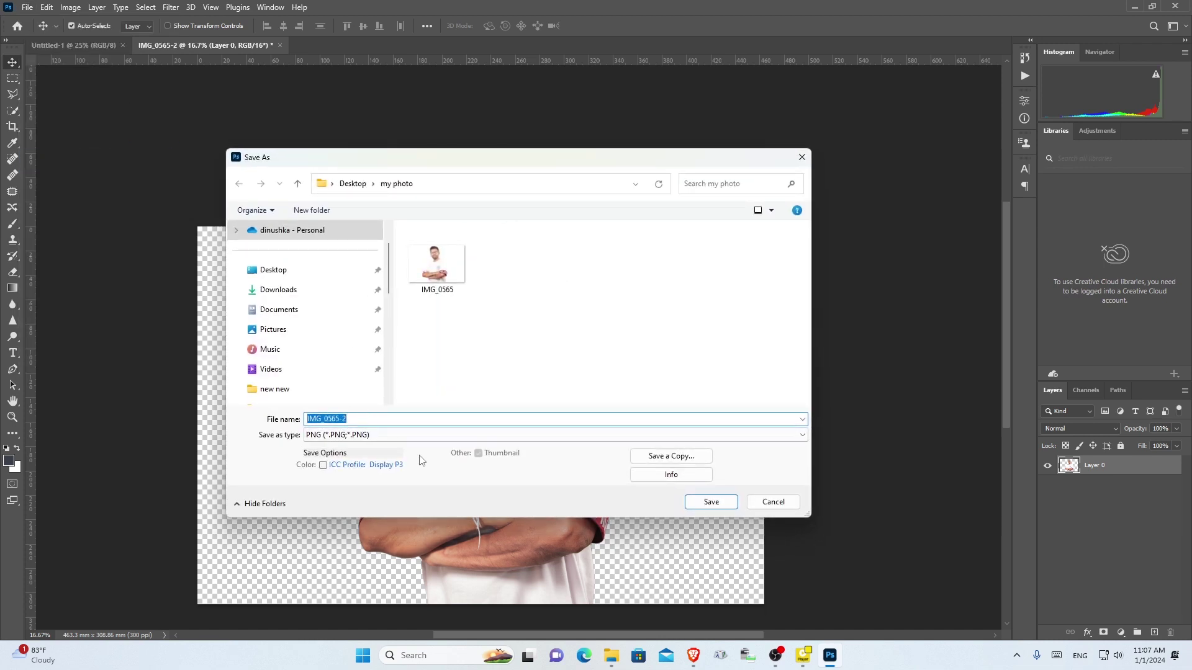
left_click(803, 437)
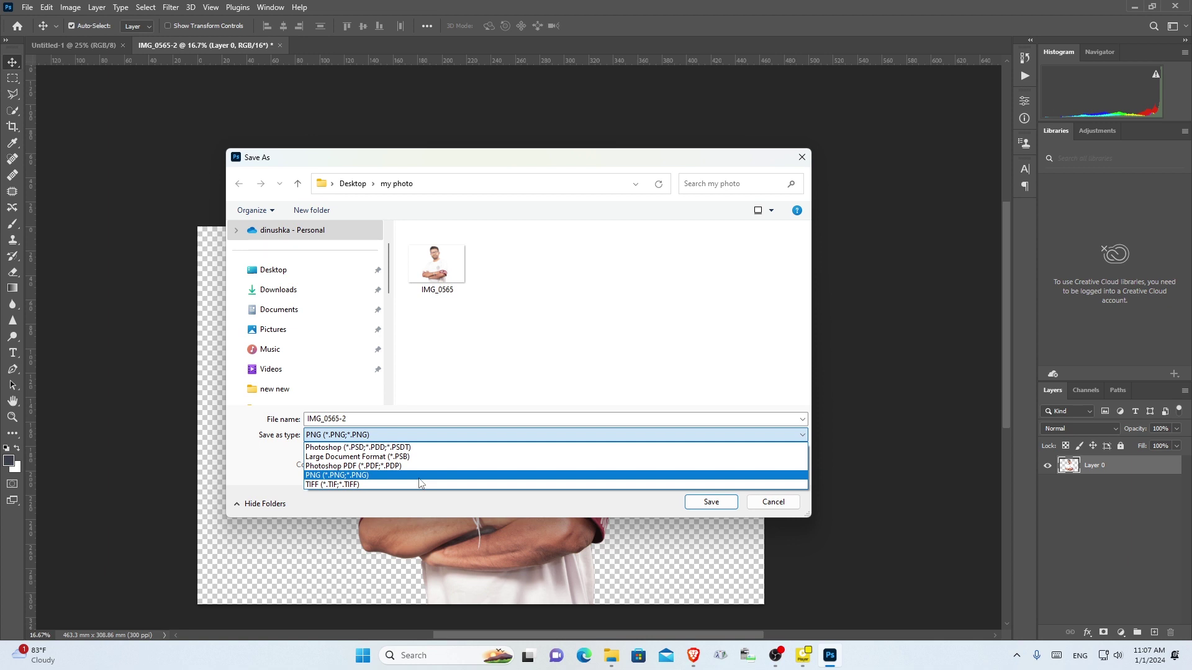
left_click(419, 477)
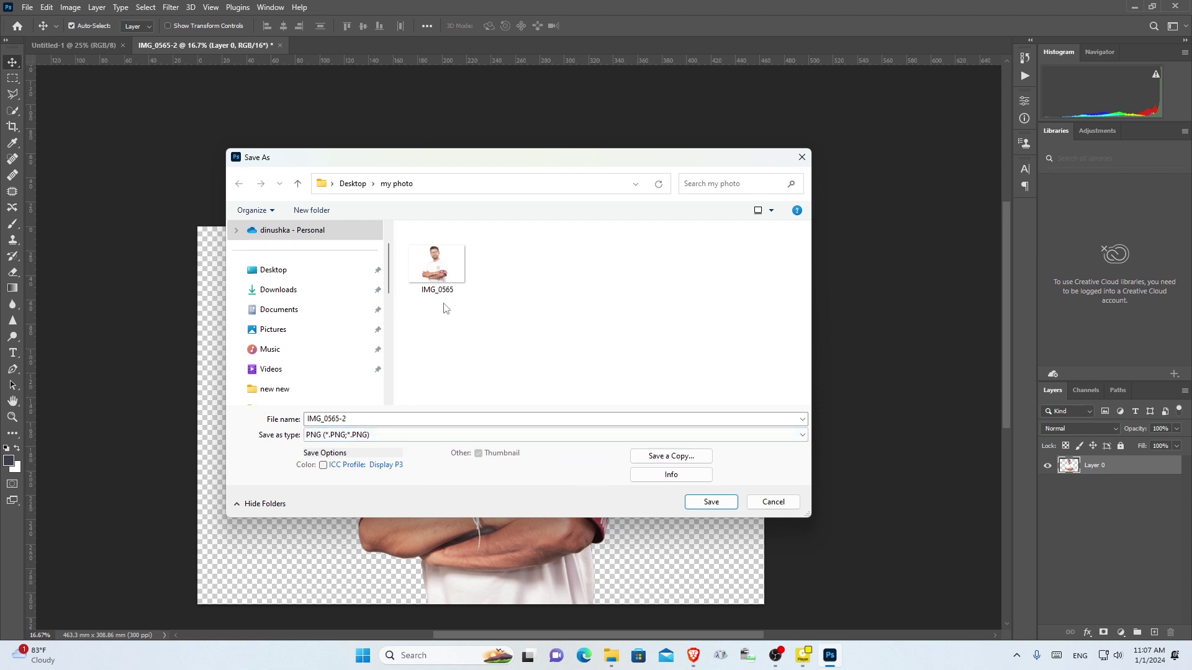
left_click(446, 271)
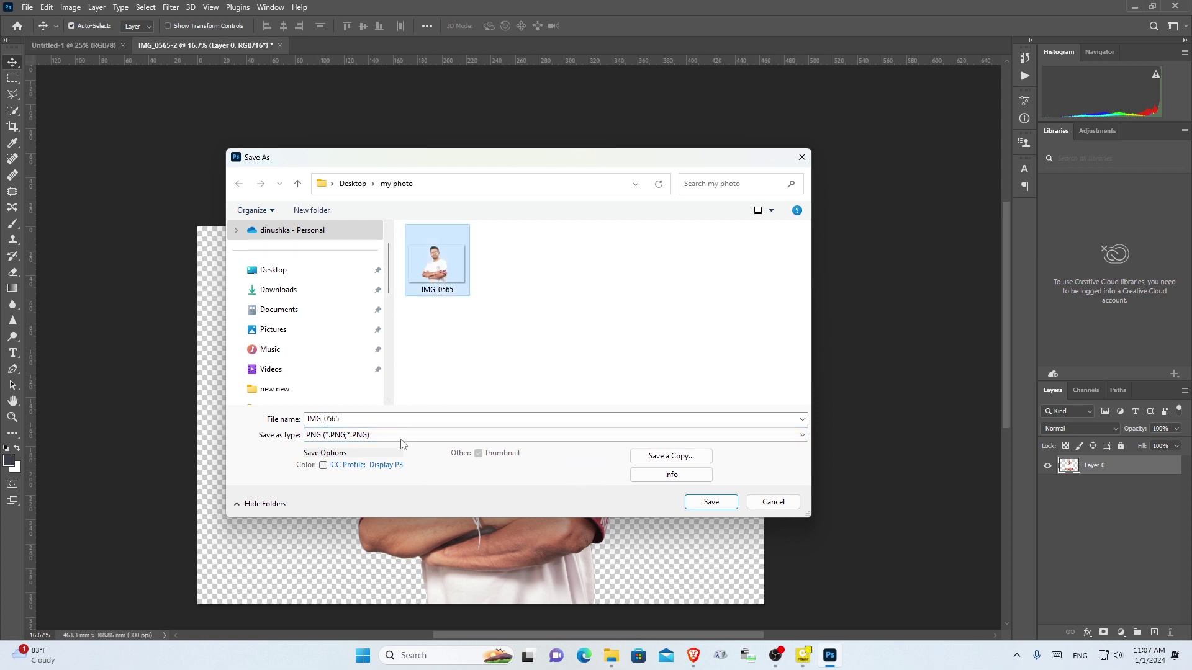
left_click(712, 503)
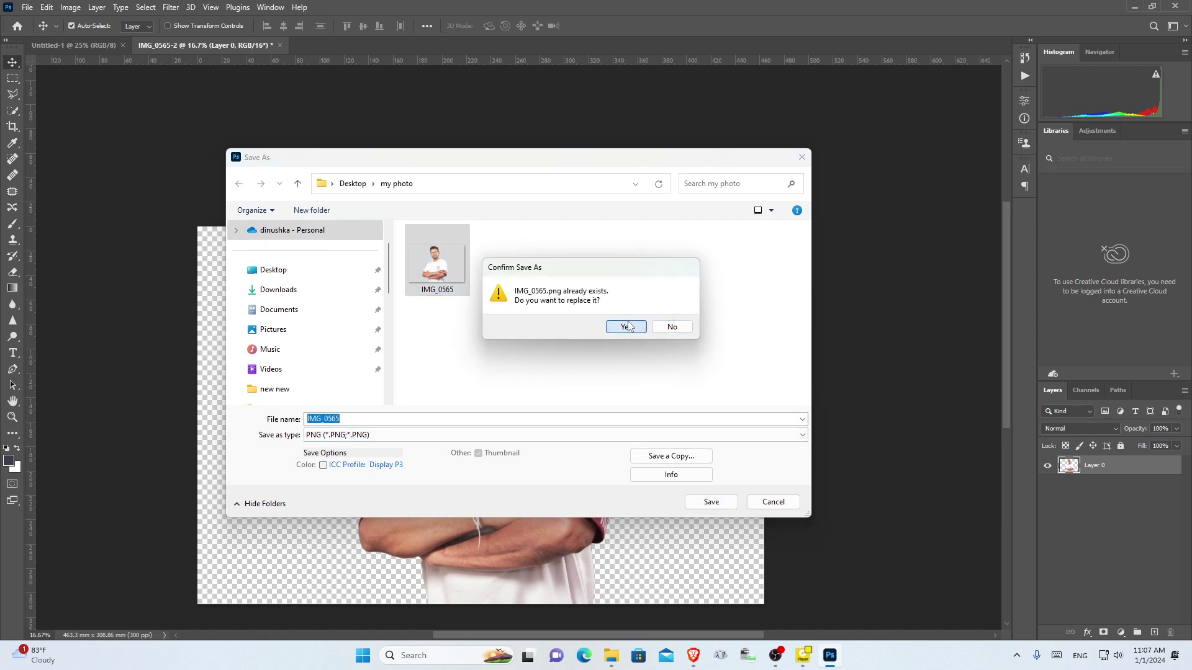
left_click(627, 327)
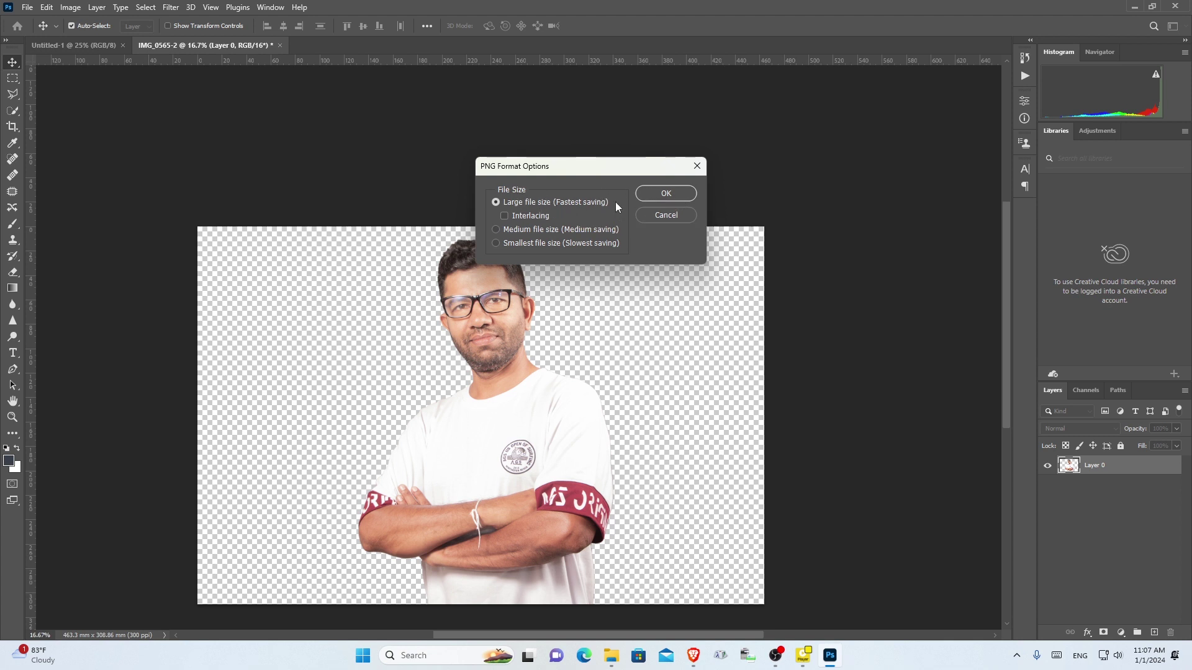
left_click(667, 194)
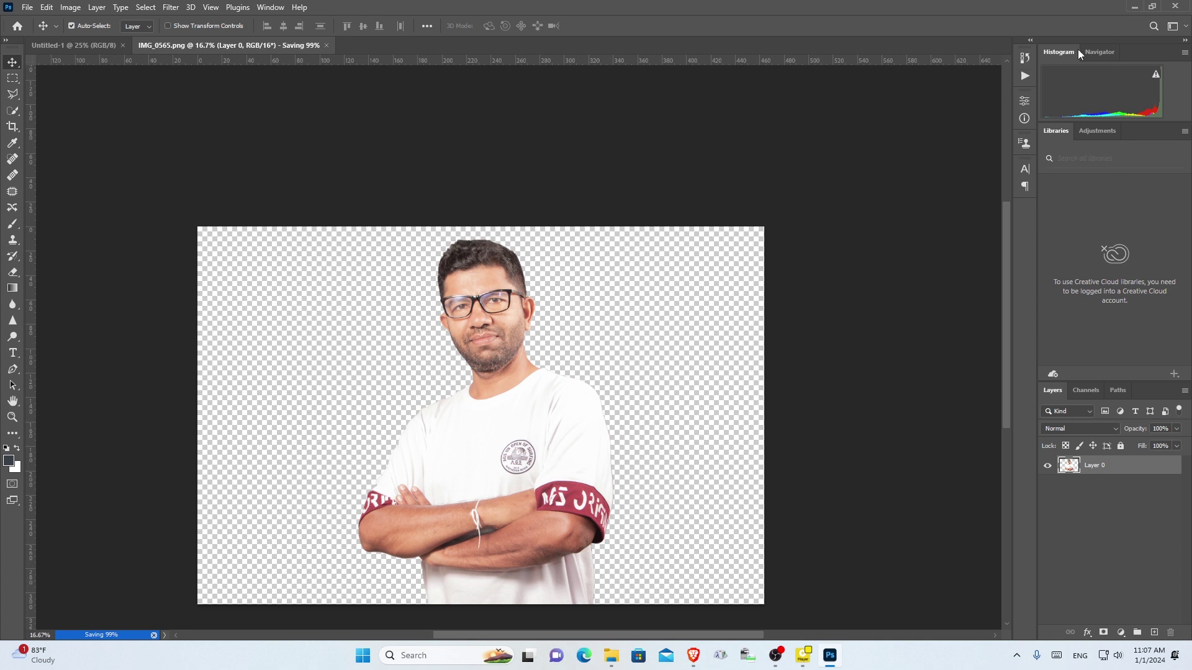
Refresh the my photo folder, then preview and close the new IMG_0565.png in Photos
left_click(1134, 6)
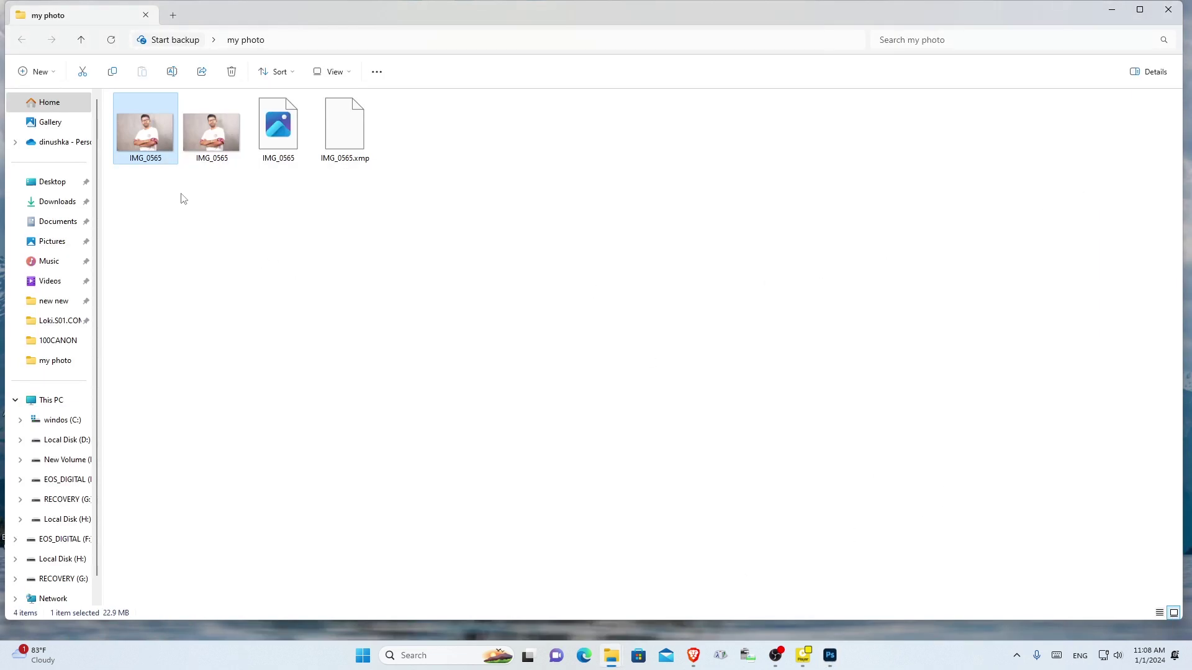
left_click(442, 251)
right_click(443, 251)
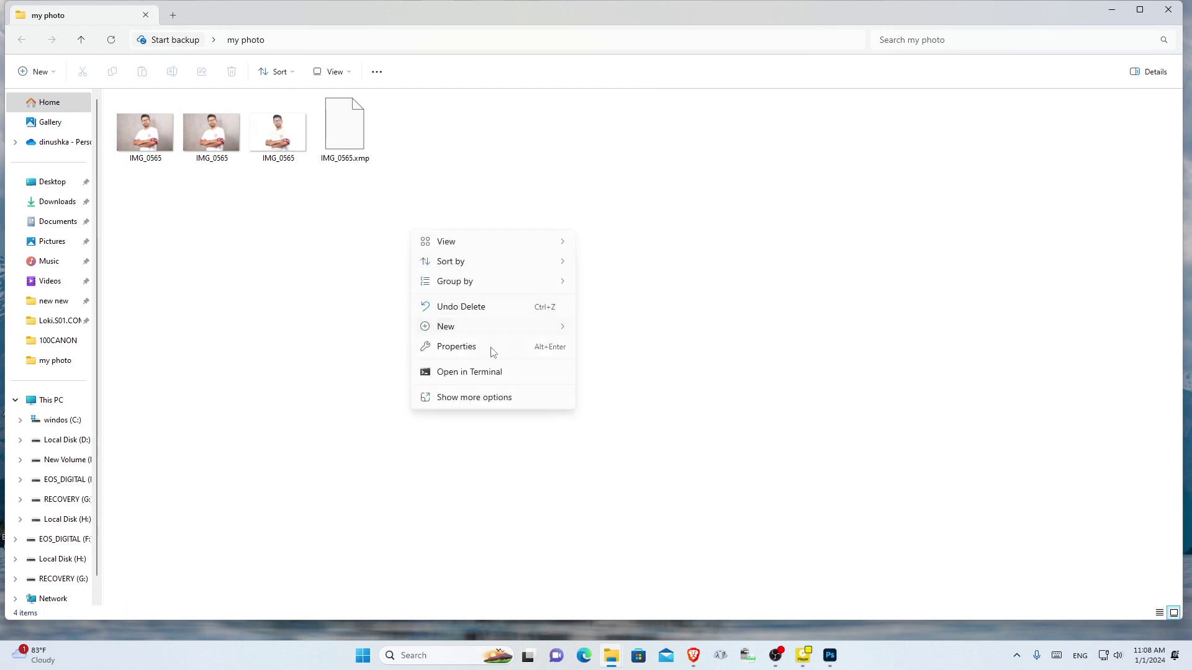
left_click(479, 404)
left_click(464, 285)
left_click(286, 138)
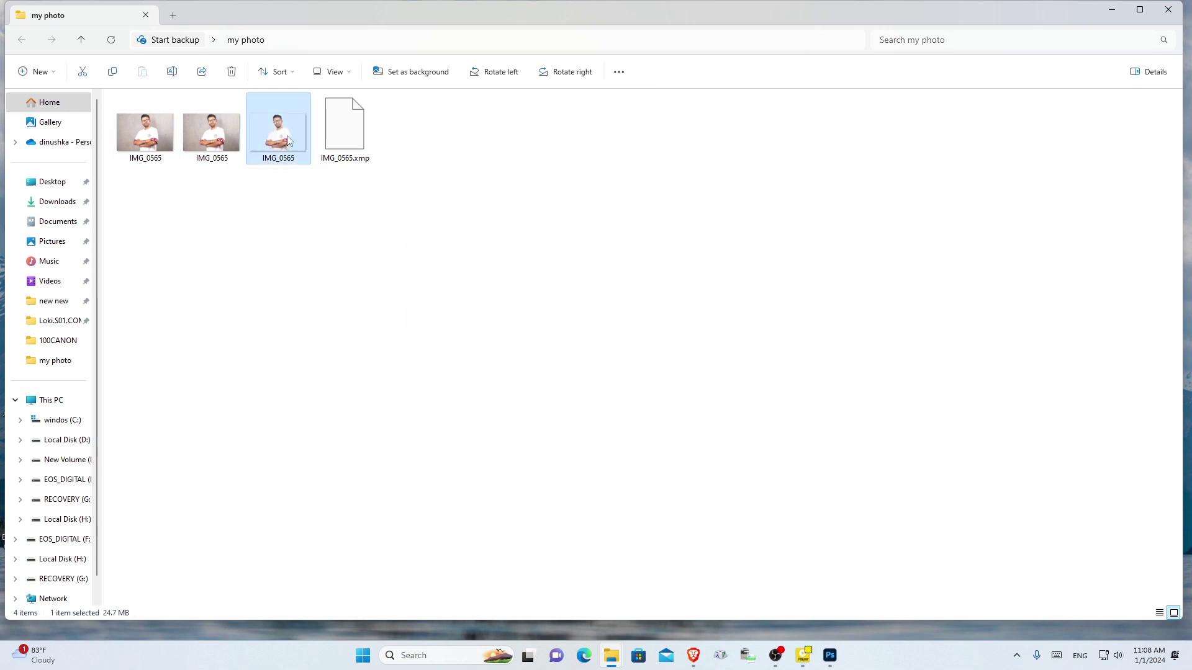
double_click(280, 134)
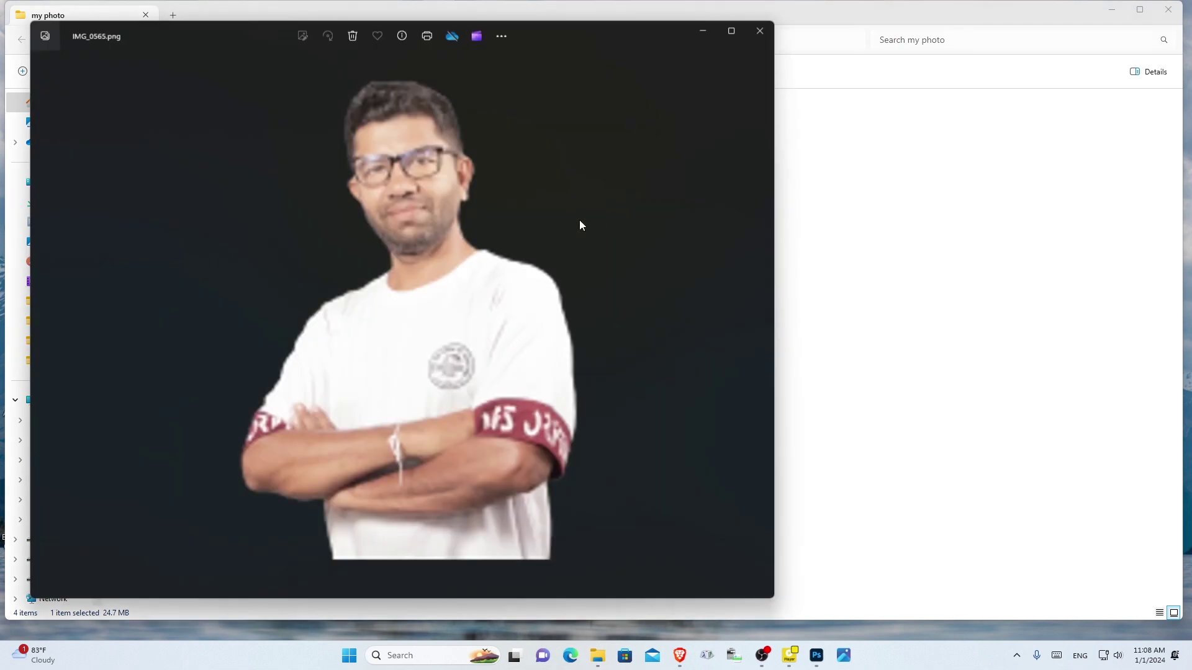
left_click(761, 30)
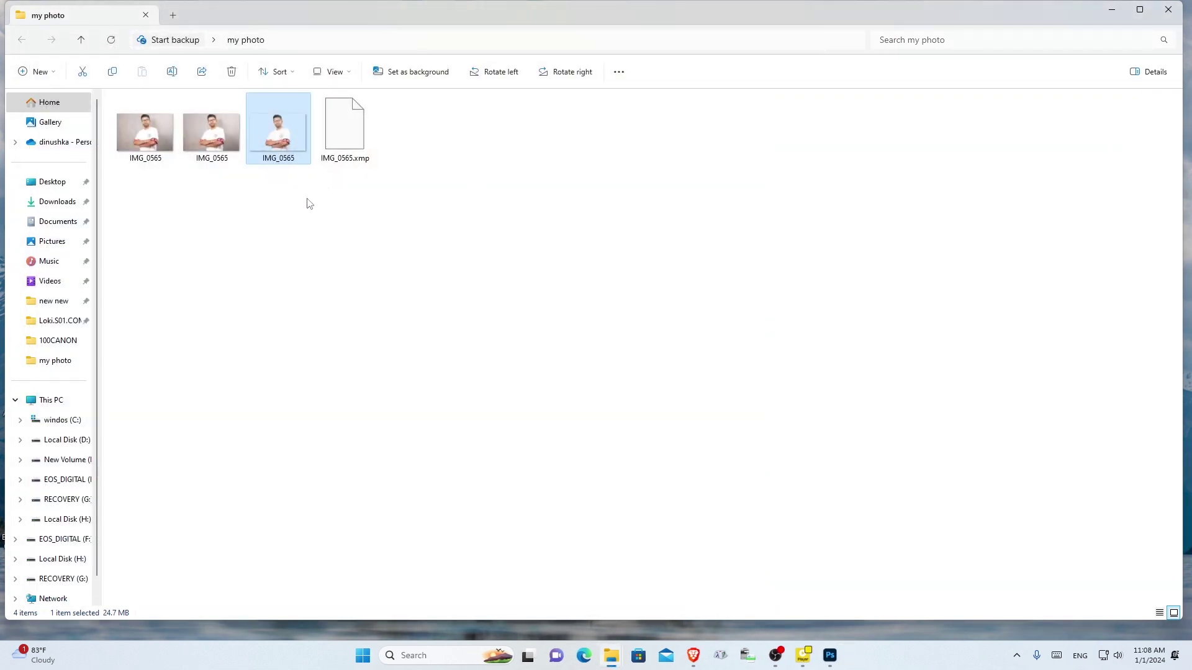
Delete the template's suited pointing-man photo from the cover and show the Uploads panel
left_click(693, 655)
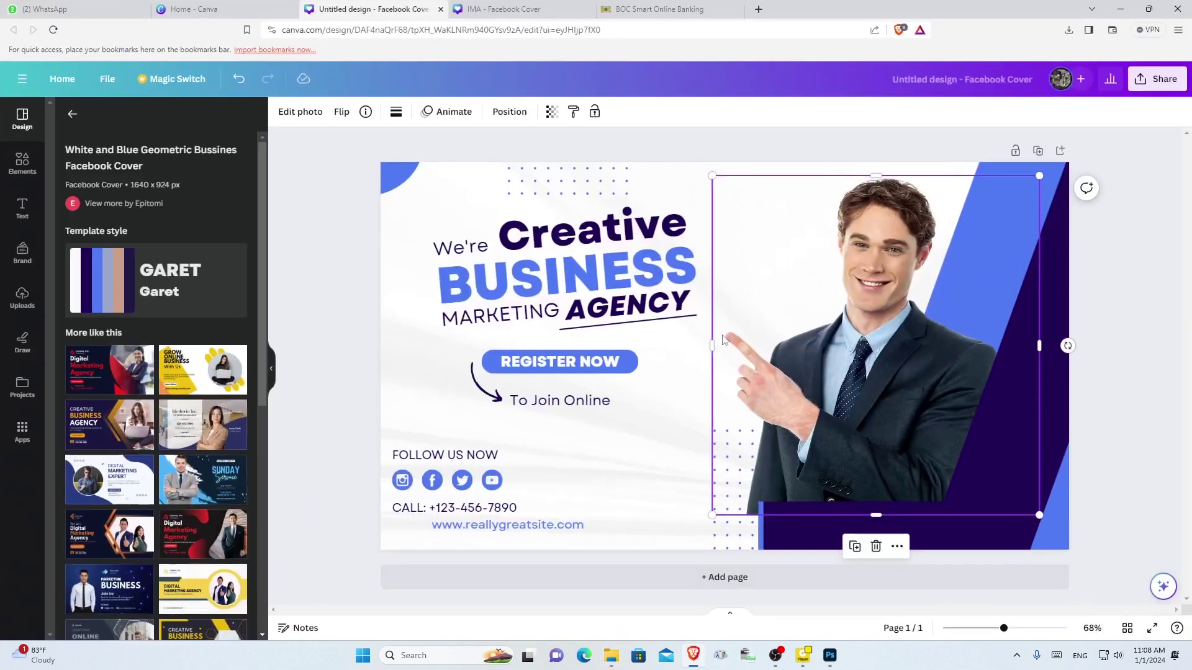
left_click_drag(918, 345, 874, 321)
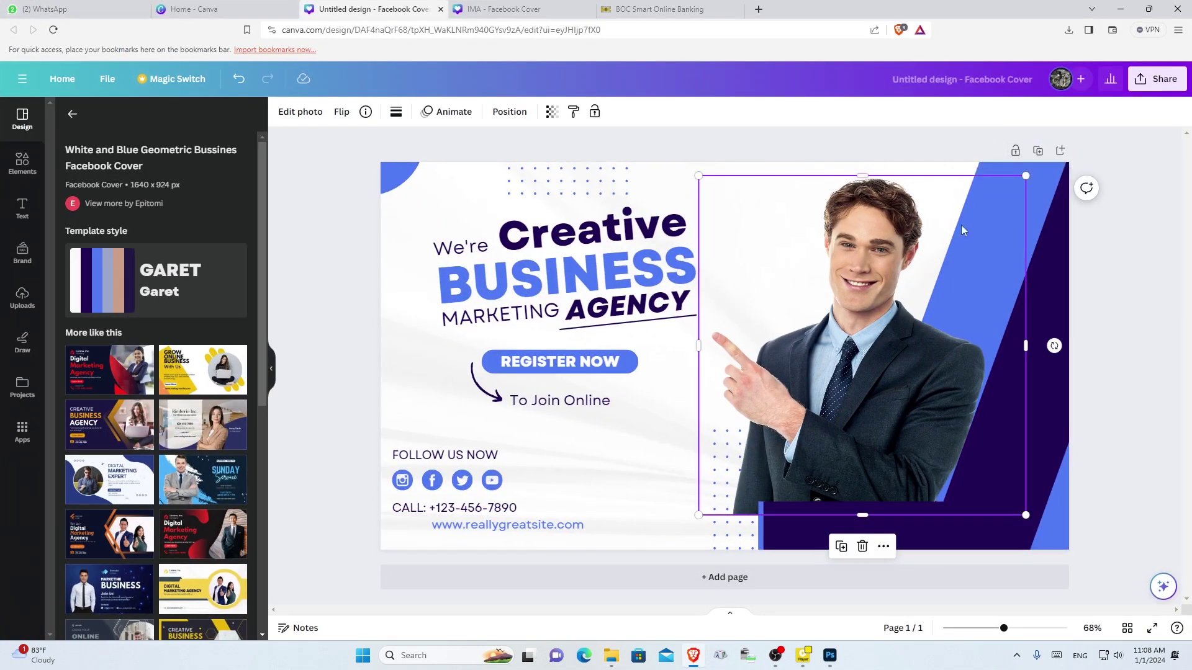
left_click_drag(912, 287, 890, 309)
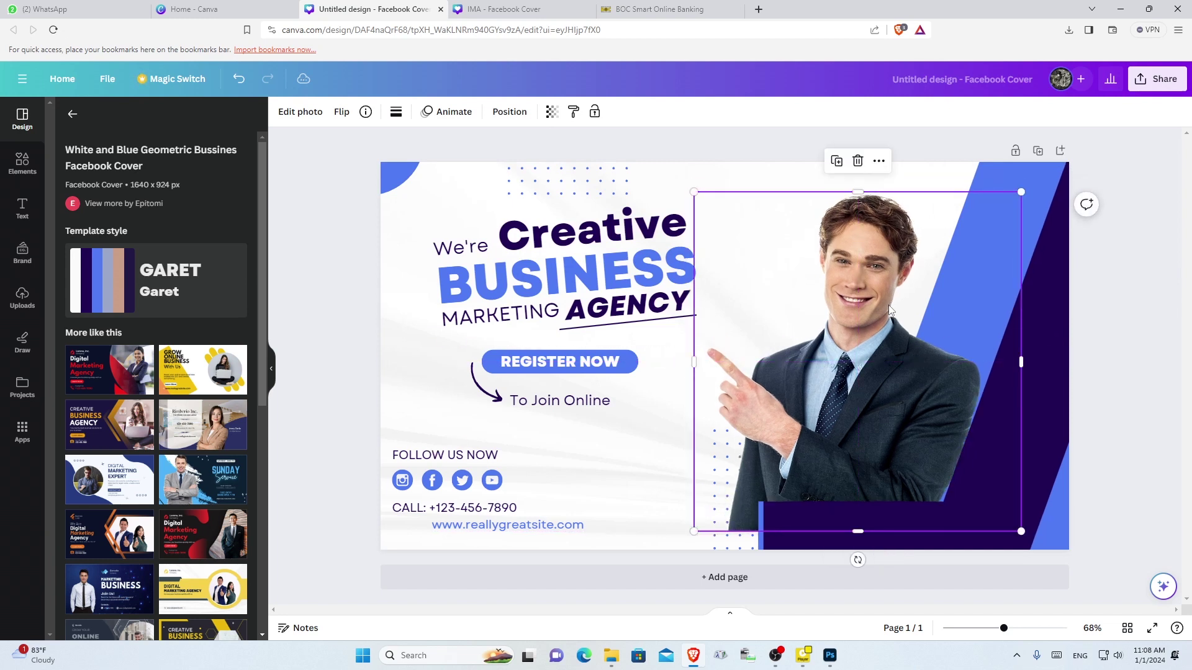
left_click(858, 160)
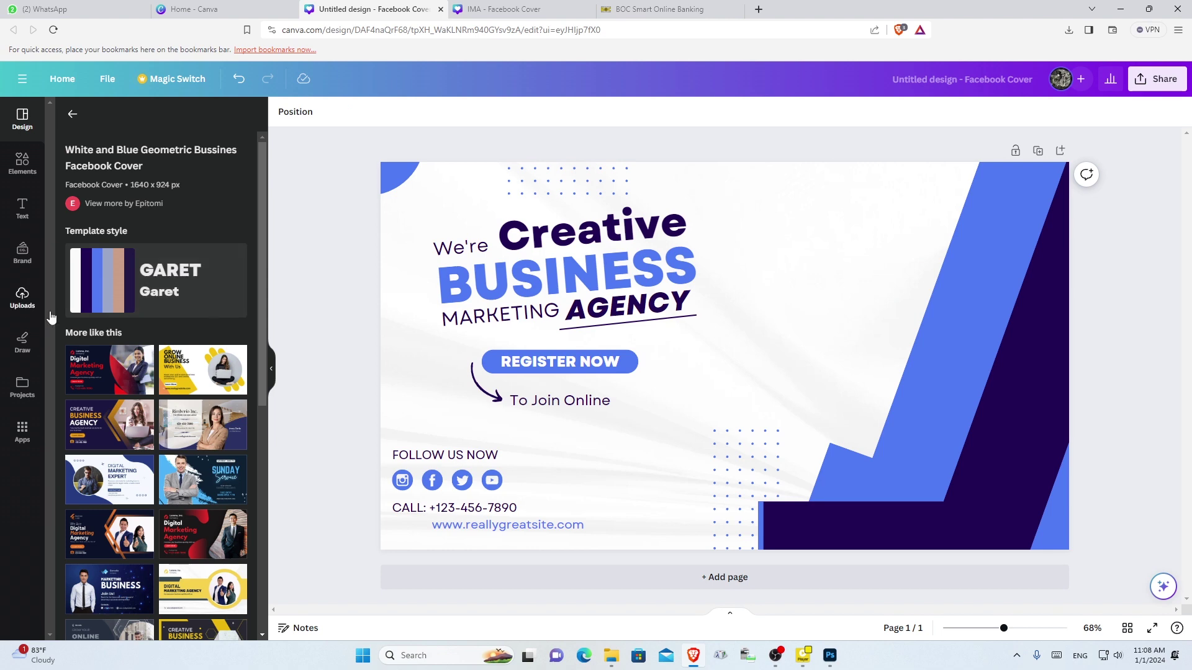
left_click(23, 296)
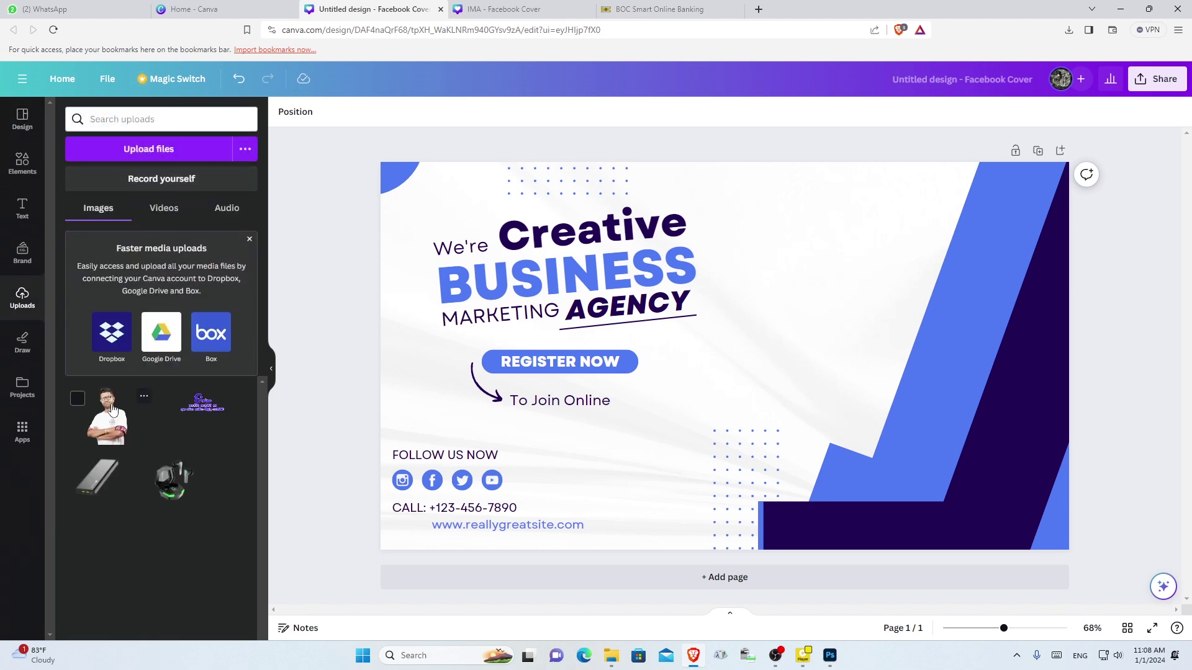
Upload the transparent IMG_0565 image from the Desktop's my photo folder
left_click(149, 155)
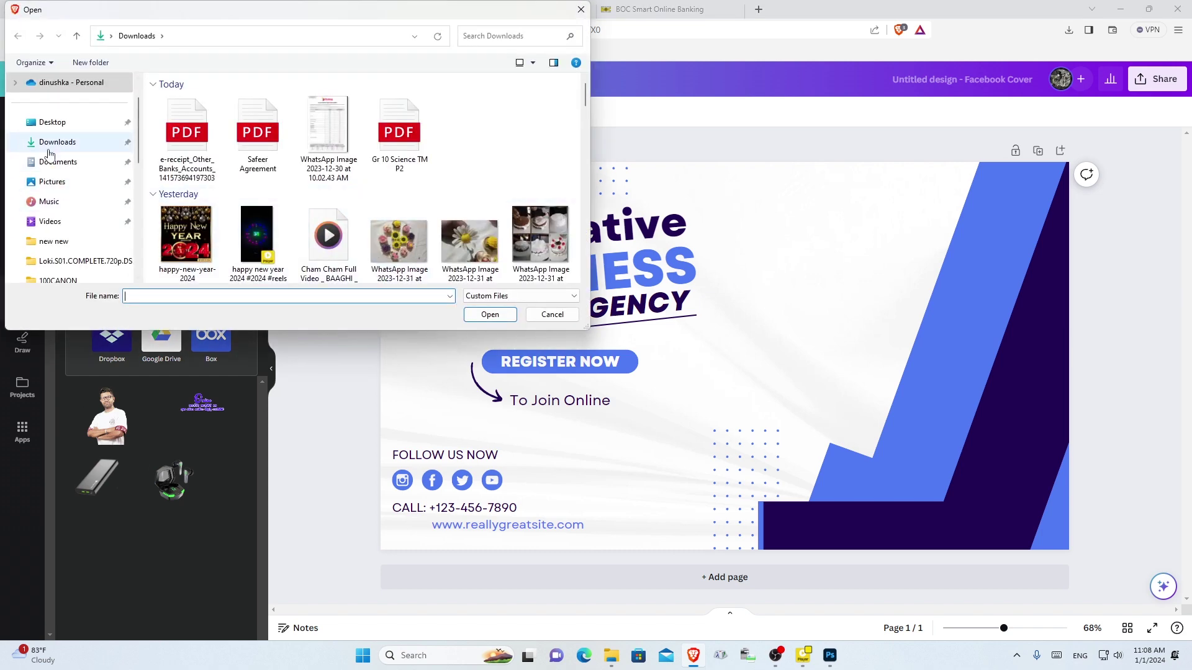
left_click(47, 149)
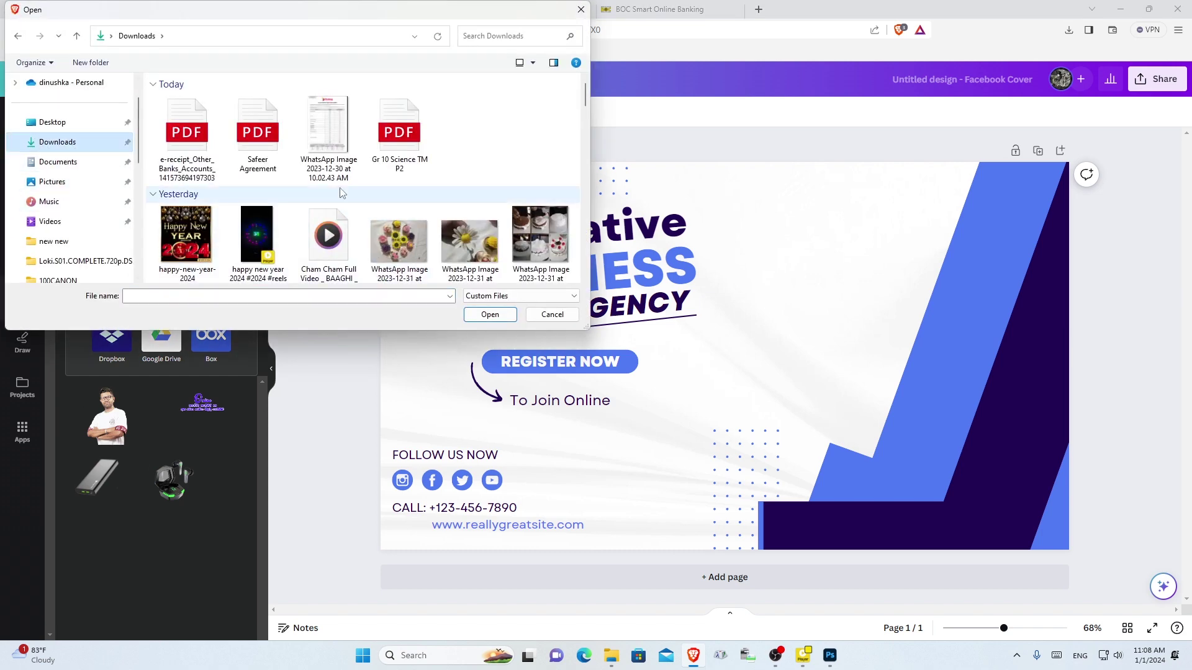
scroll(340, 193, "down", 2)
scroll(340, 193, "up", 2)
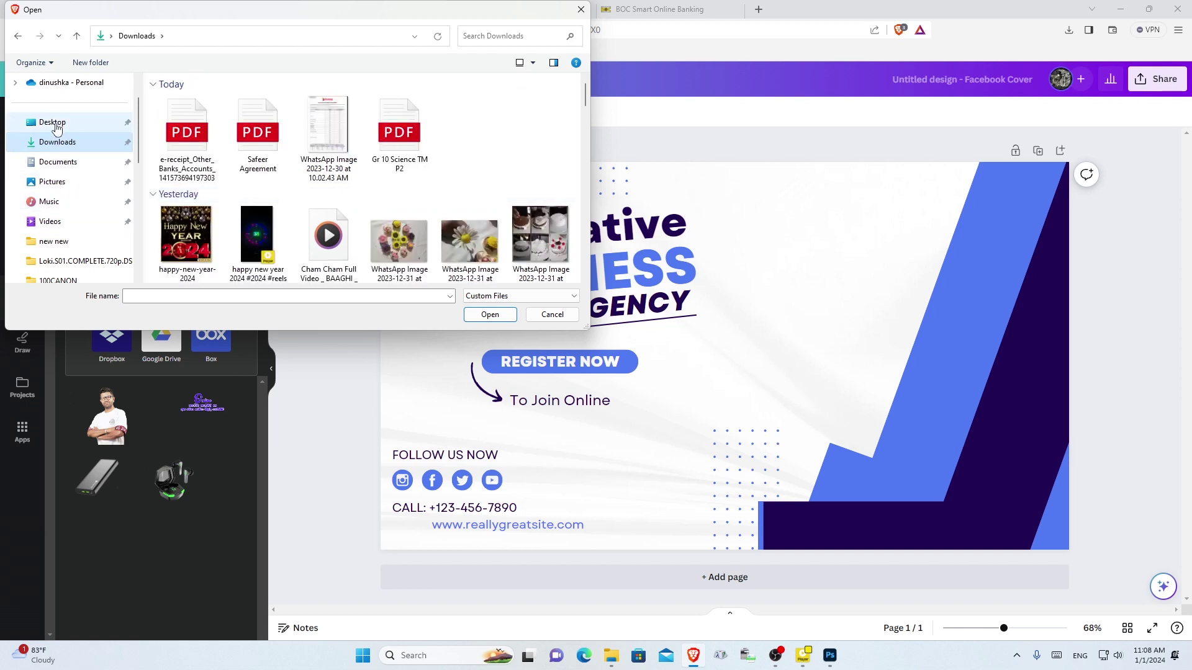
left_click(54, 124)
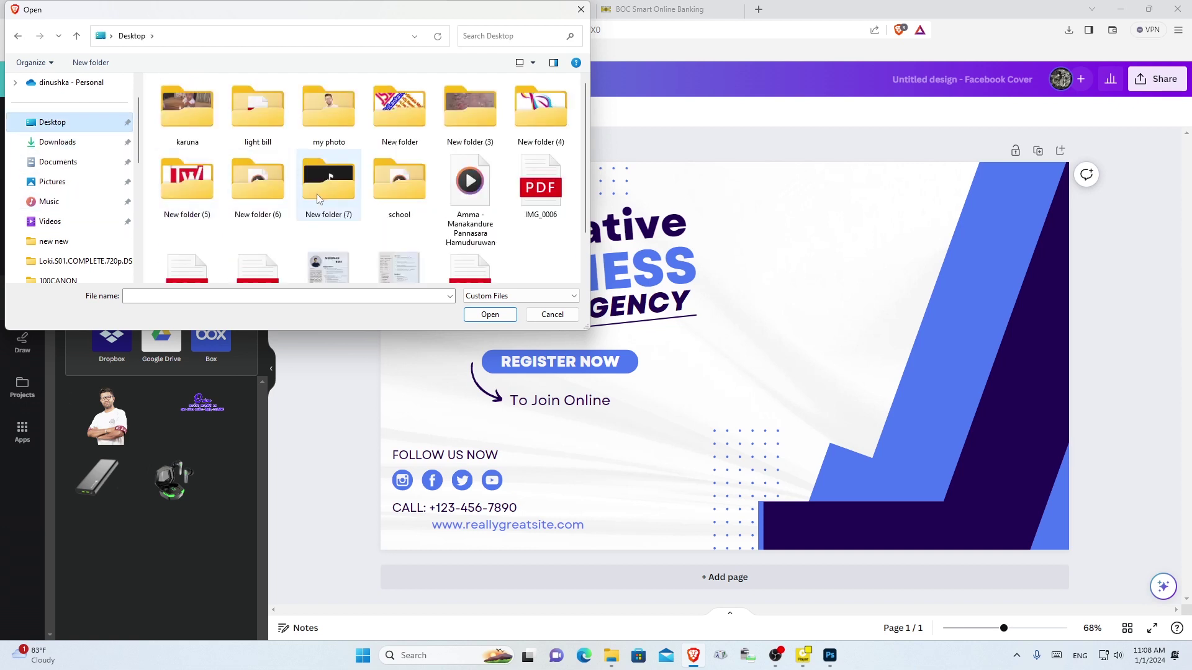
double_click(322, 118)
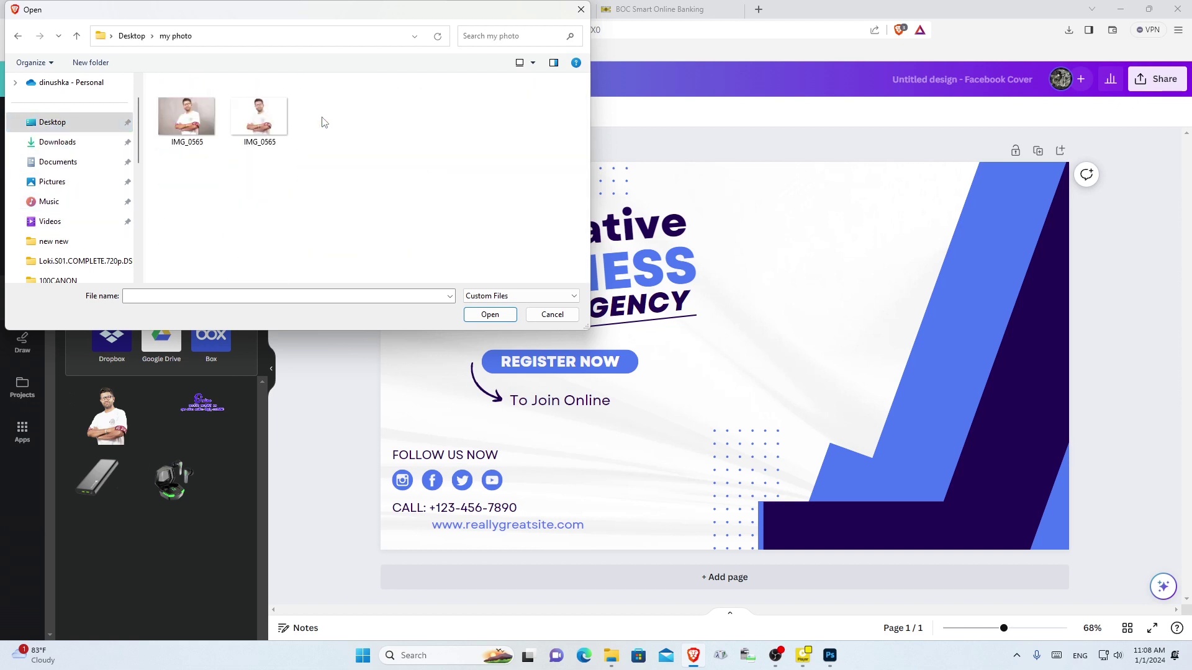
left_click(281, 126)
left_click(490, 314)
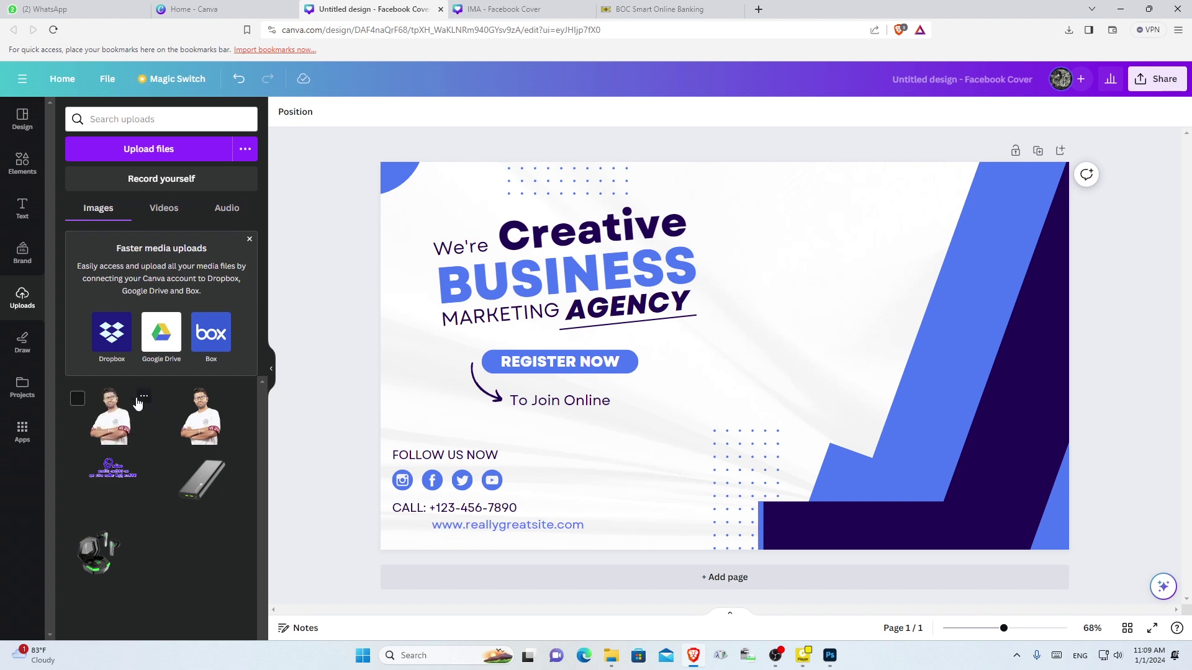
Place the uploaded portrait on the cover and enlarge it across the right side
left_click_drag(138, 403, 597, 400)
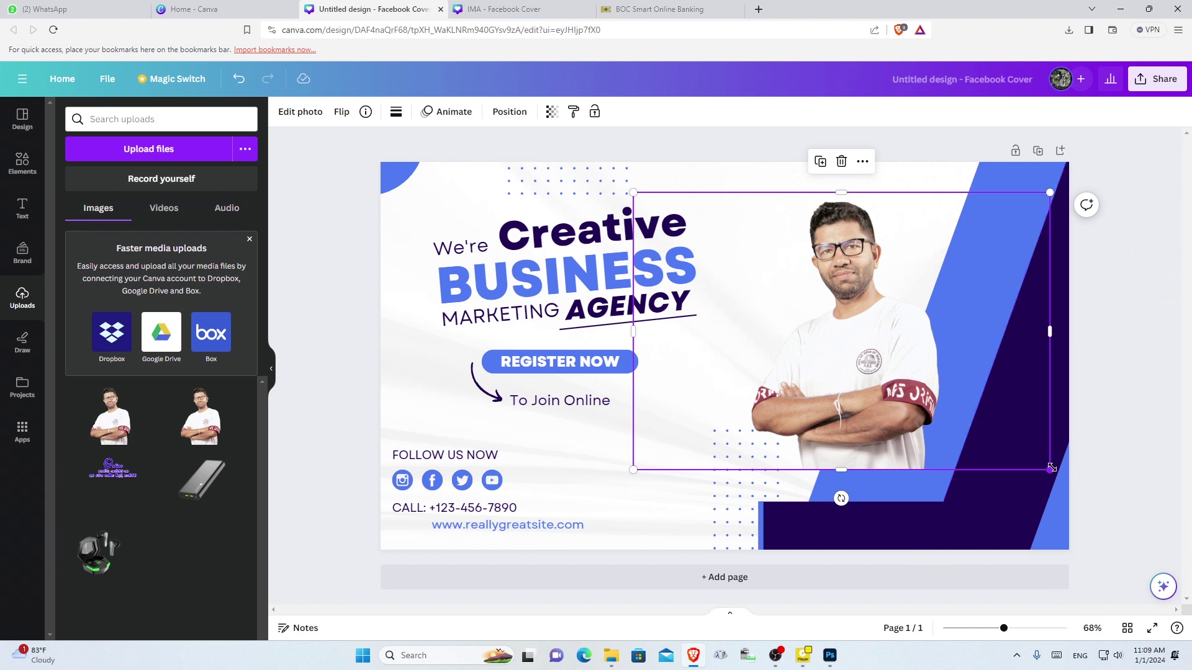
left_click_drag(1051, 469, 1133, 525)
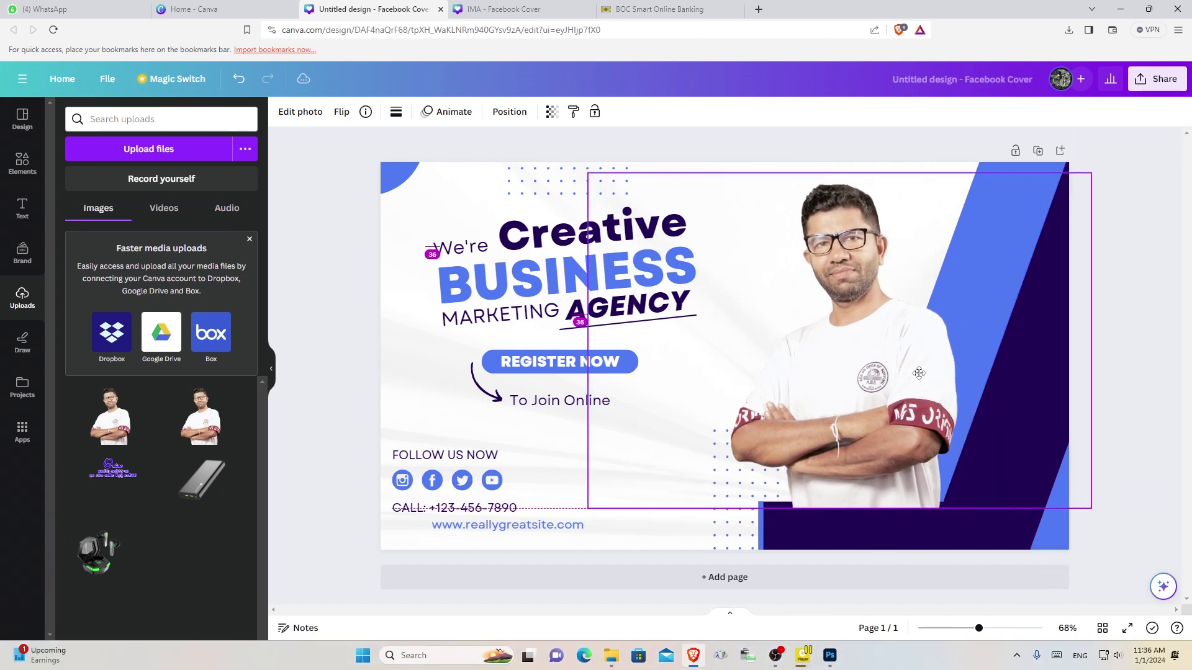
left_click(919, 373)
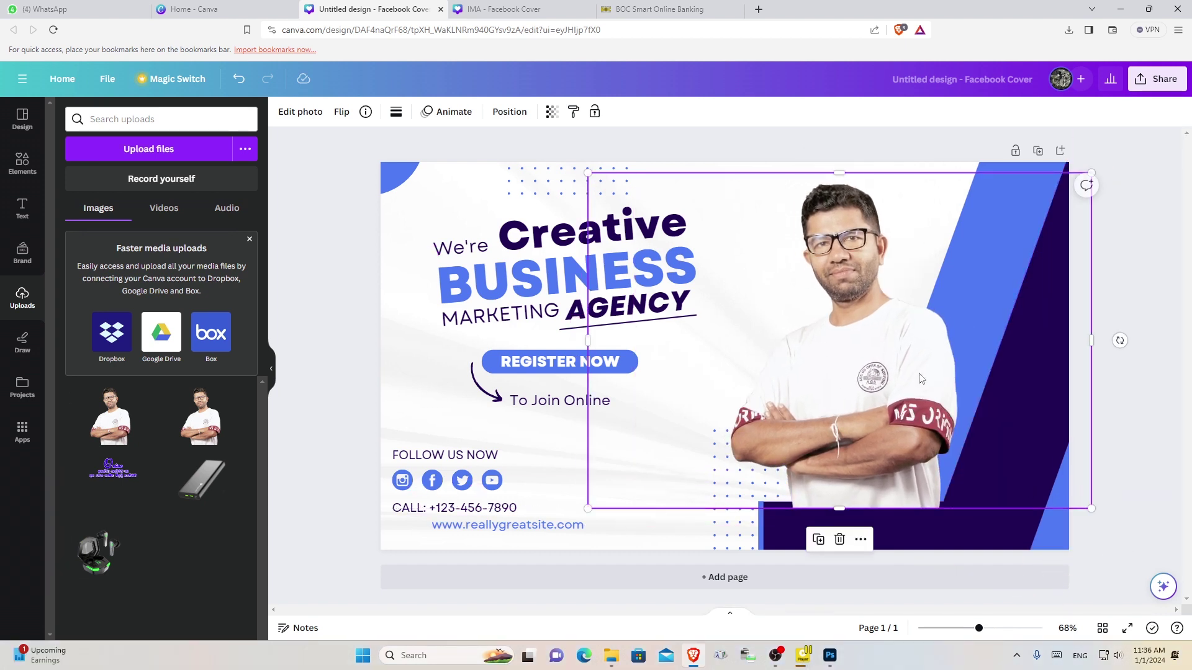
Using the Layers list, move the man's photo behind the stripes and navy block, then reposition it
right_click(919, 376)
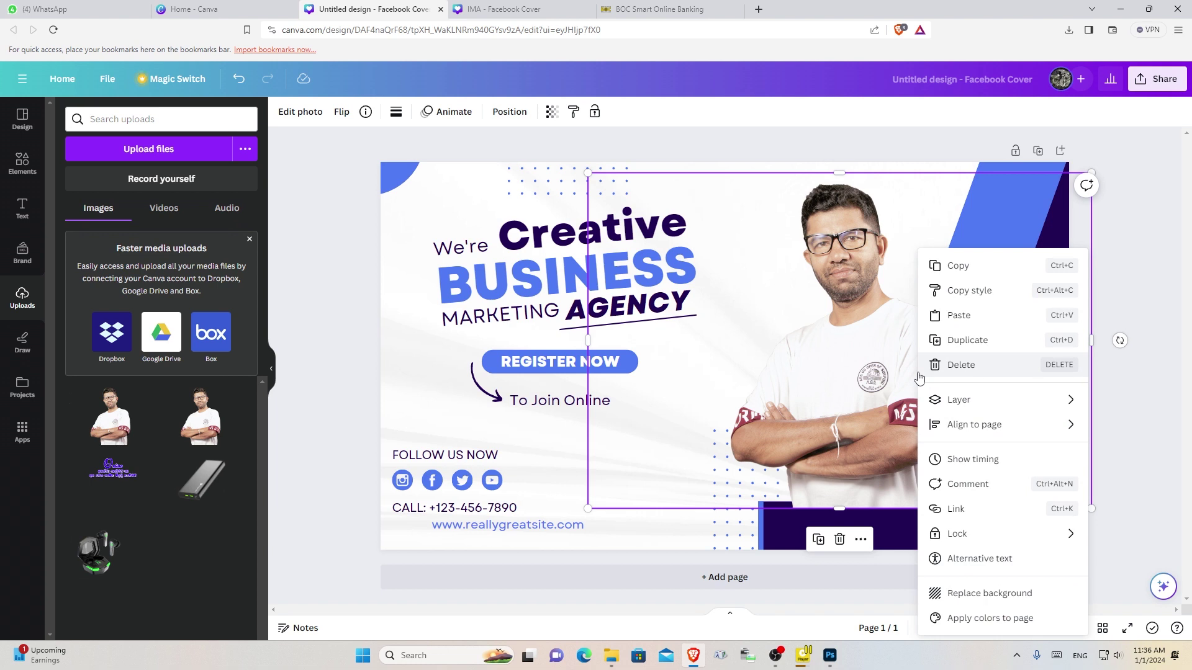
mouse_move(958, 399)
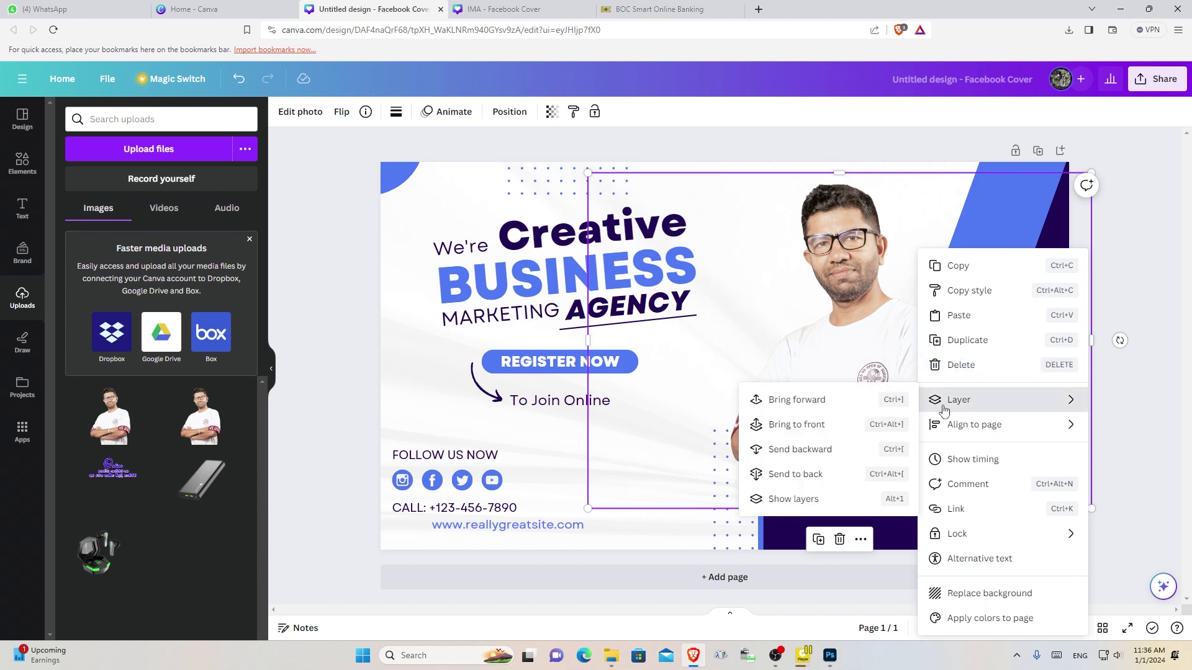
left_click(794, 500)
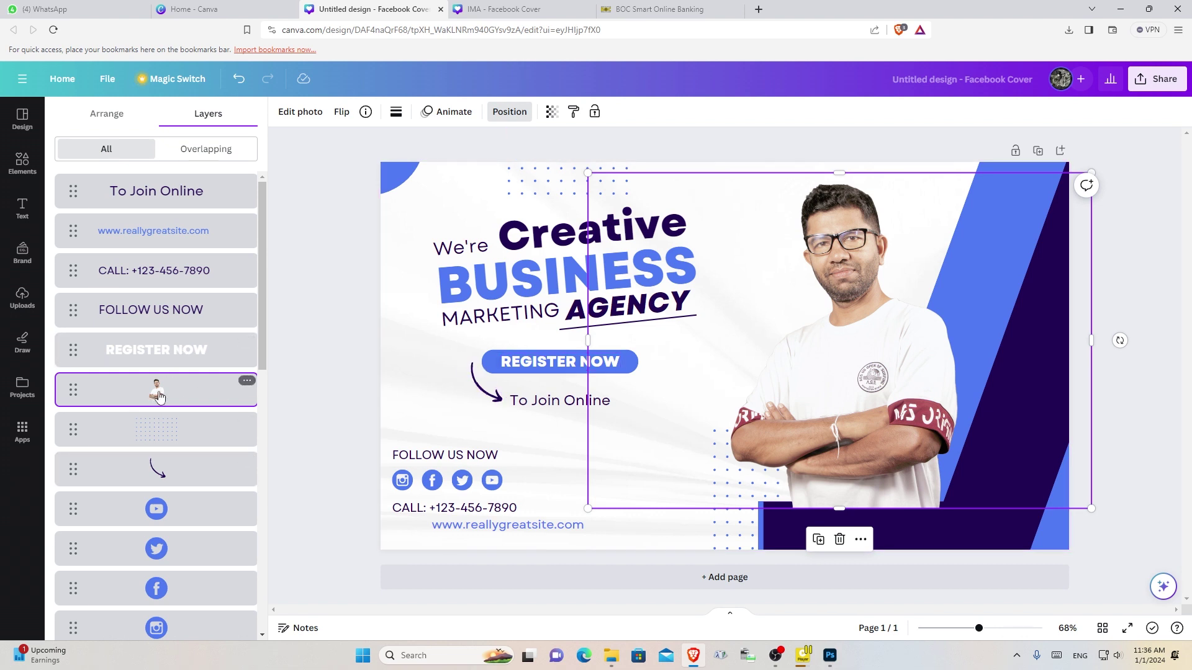
left_click_drag(884, 402, 907, 415)
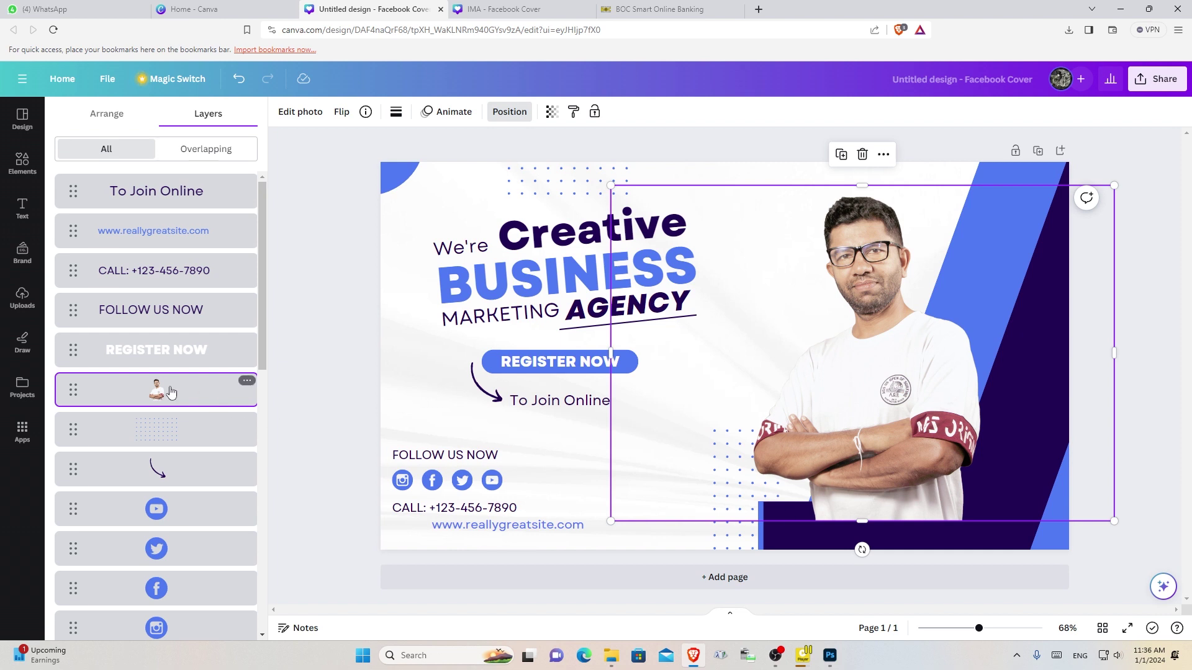
mouse_move(169, 406)
left_mouse_down()
mouse_move(167, 615)
mouse_move(179, 521)
mouse_move(154, 584)
mouse_move(149, 546)
mouse_move(170, 394)
mouse_move(152, 605)
mouse_move(162, 497)
mouse_move(178, 477)
mouse_move(167, 479)
left_mouse_up()
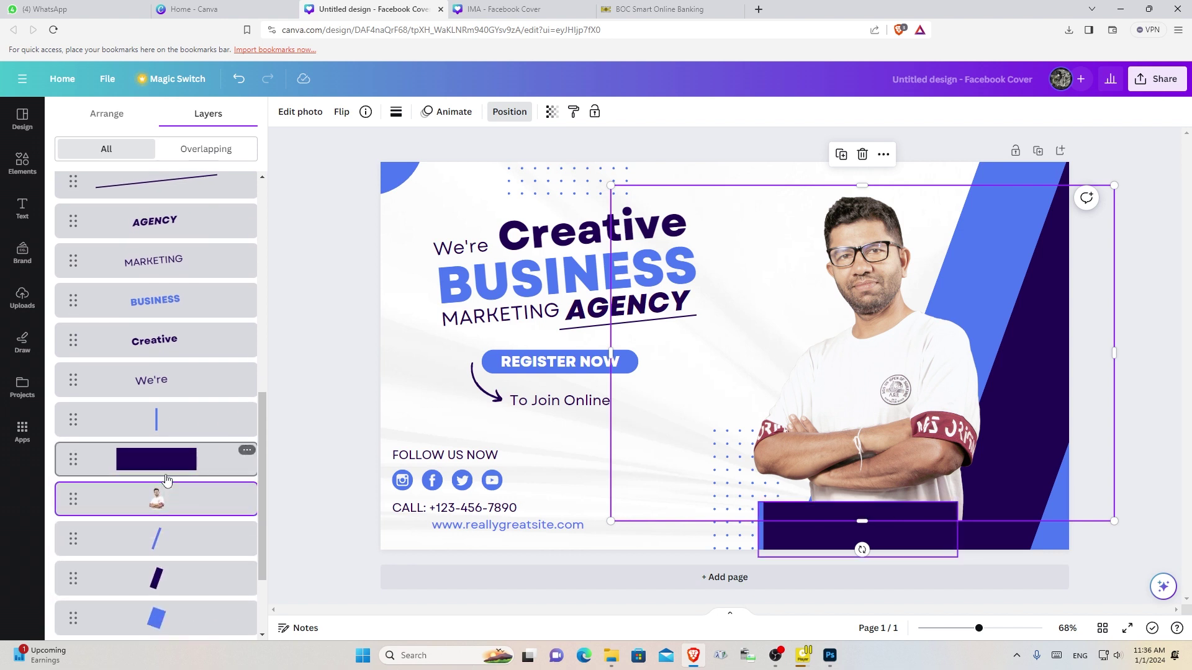
key("shift+Up")
key("shift+Up")
key("shift+Up")
key("shift+Up")
key("shift+Up")
key("shift+Right")
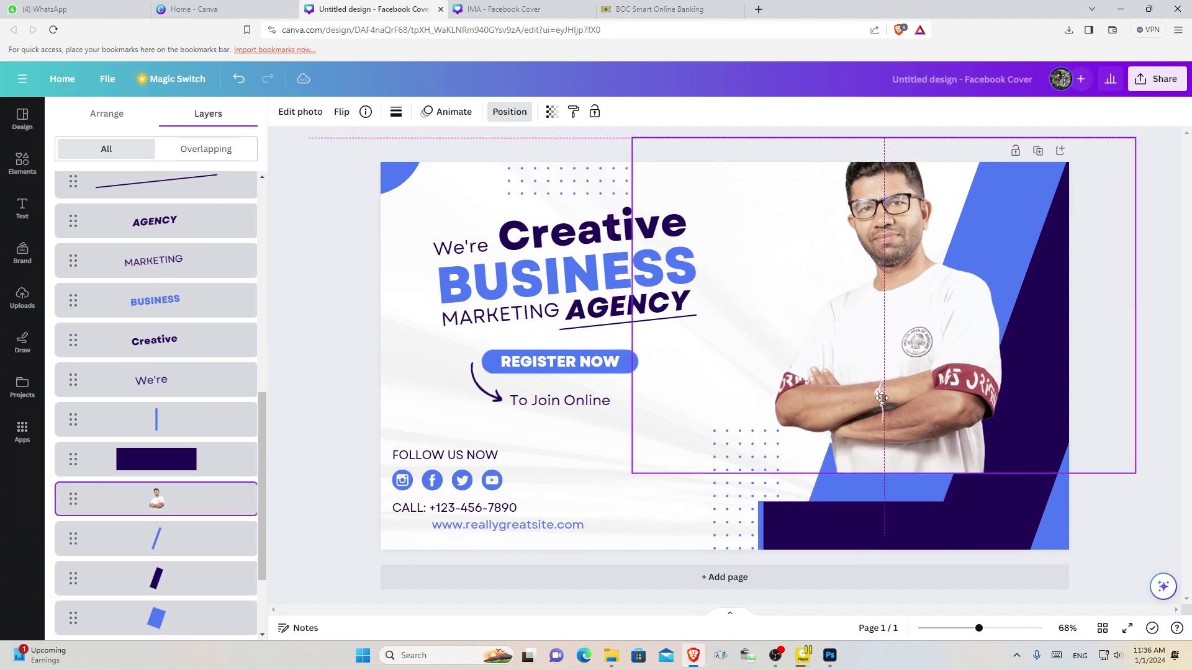
mouse_move(202, 504)
left_mouse_down()
mouse_move(193, 579)
mouse_move(197, 462)
left_mouse_up()
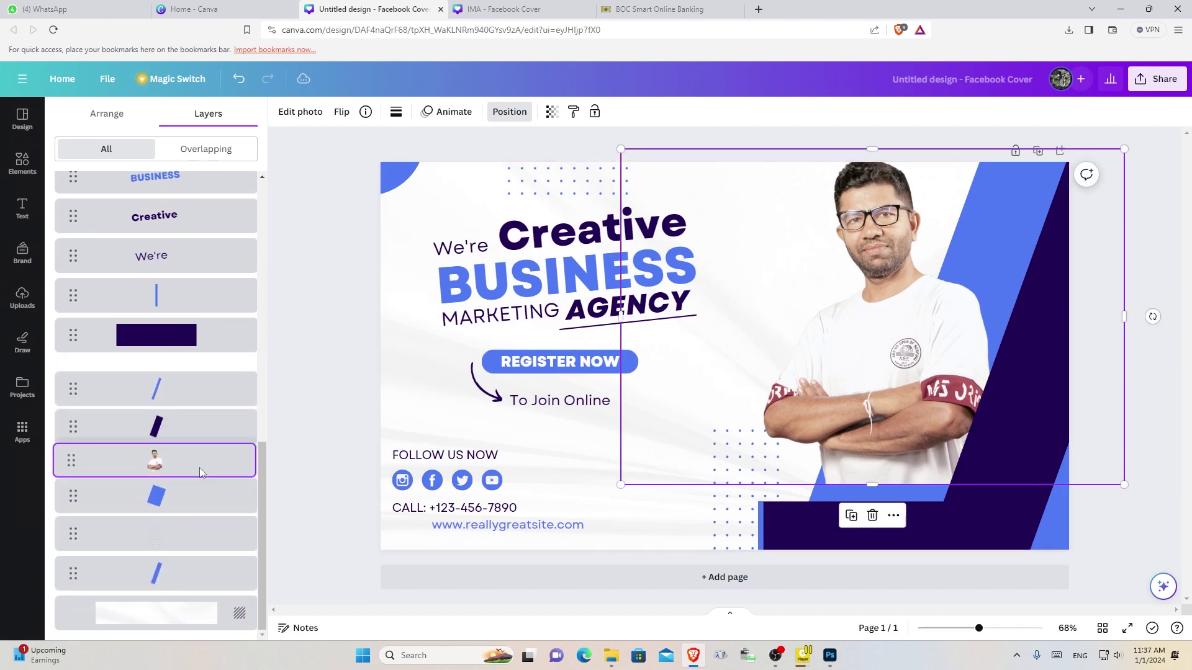
mouse_move(885, 396)
left_mouse_down()
mouse_move(892, 422)
mouse_move(879, 426)
left_mouse_up()
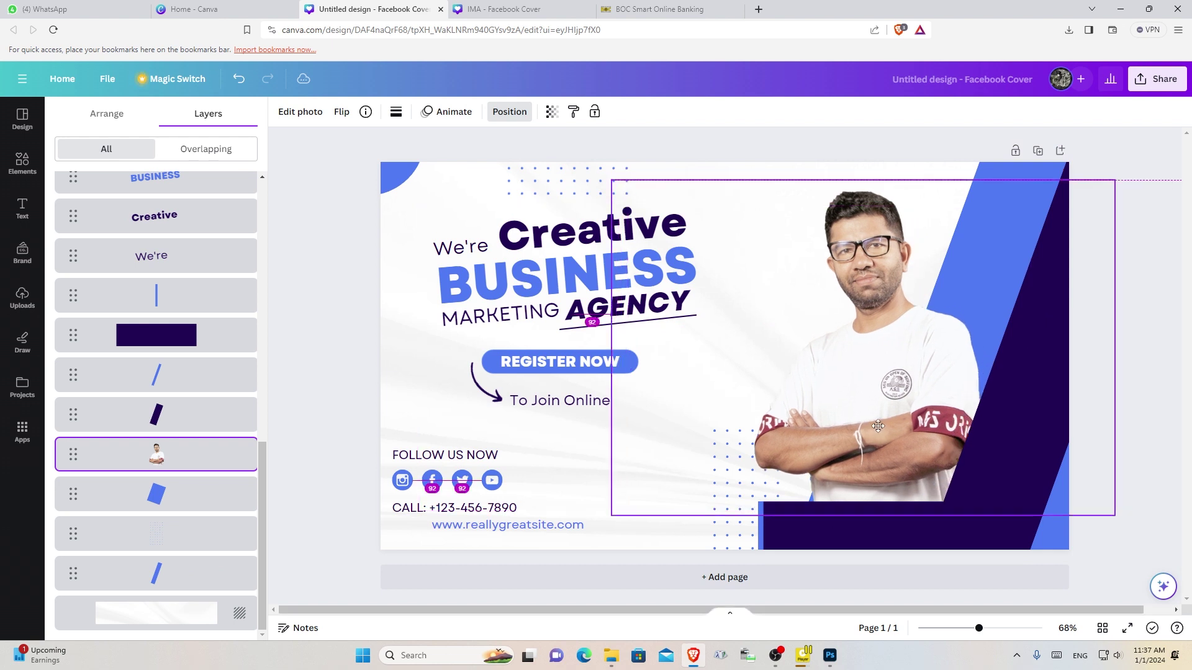
left_click(22, 298)
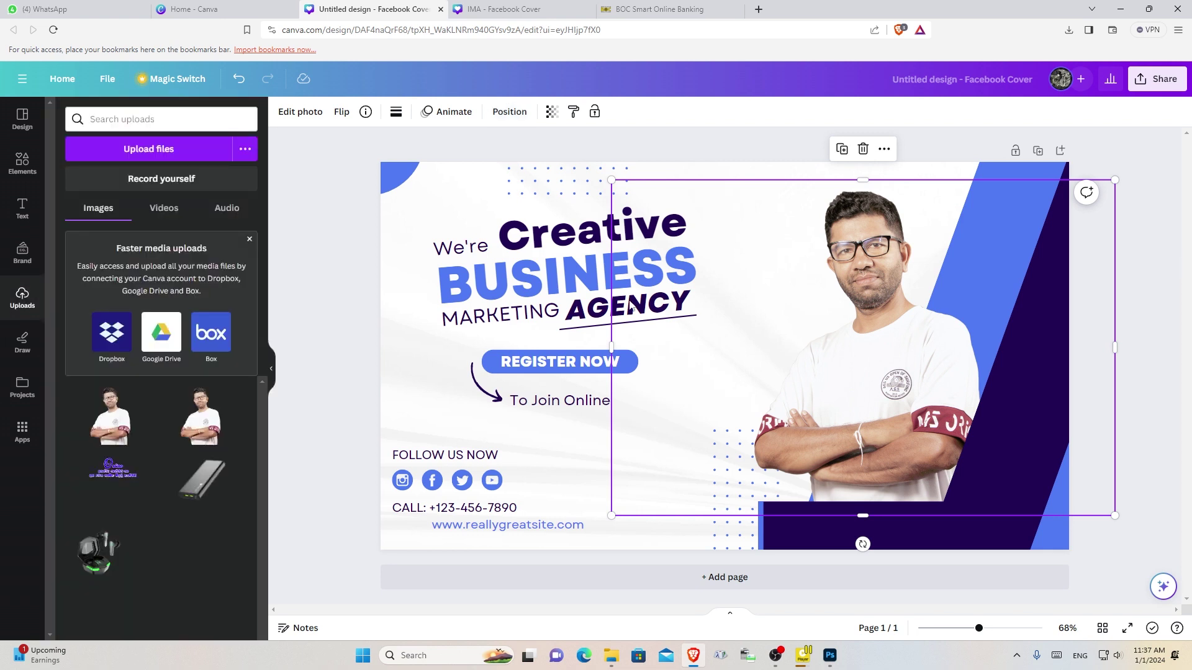
left_click(317, 259)
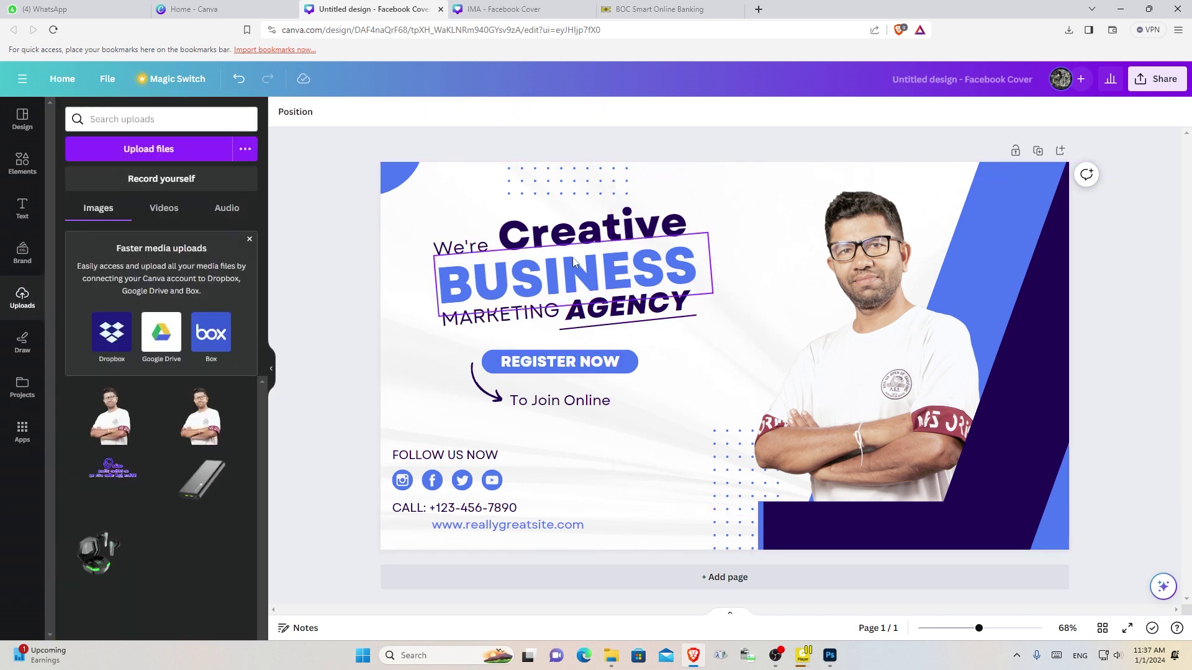
Replace the Creative text with 'IMA.COM'
left_click(597, 237)
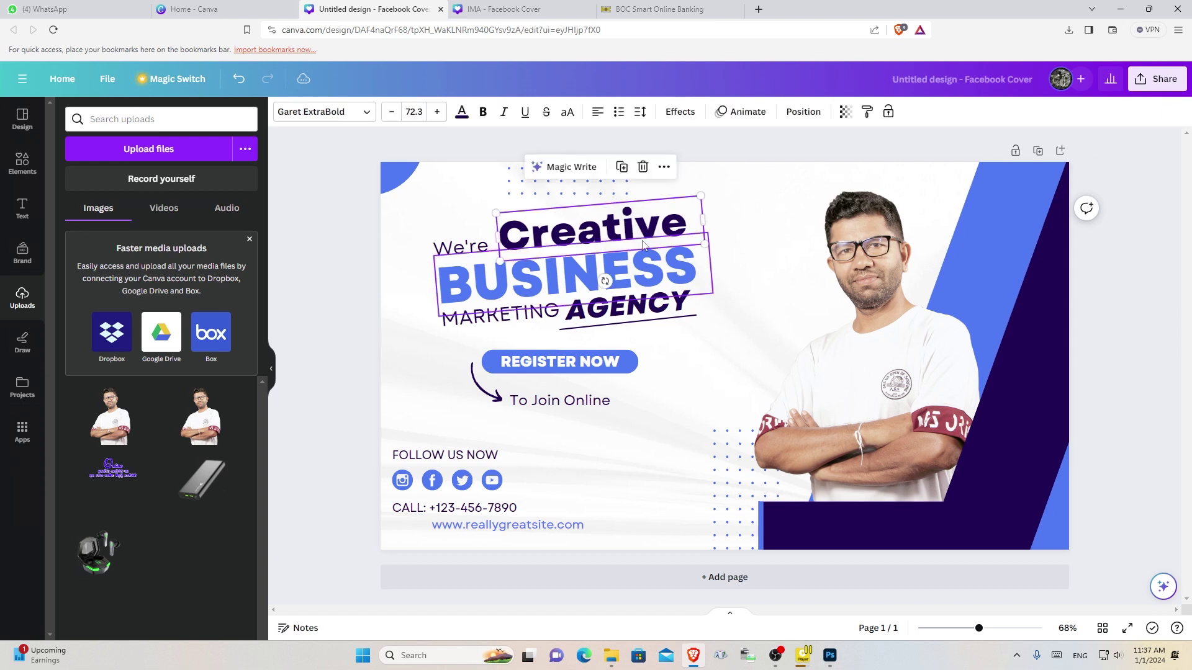
left_click(615, 223)
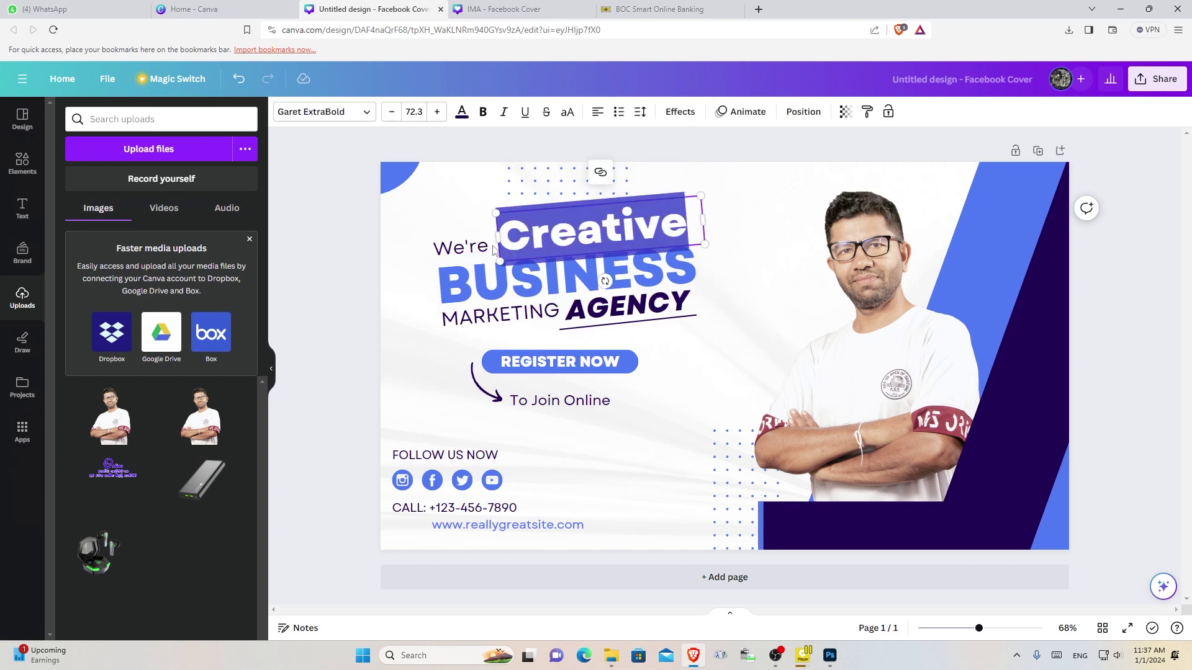
left_click(466, 290)
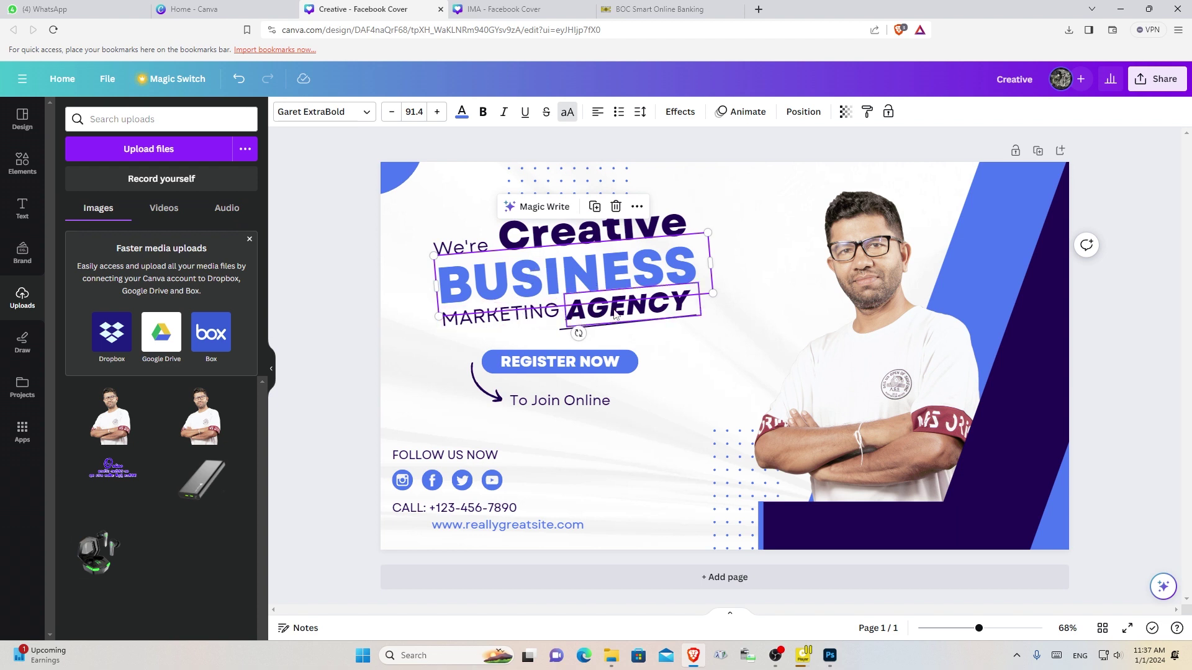
left_click(590, 233)
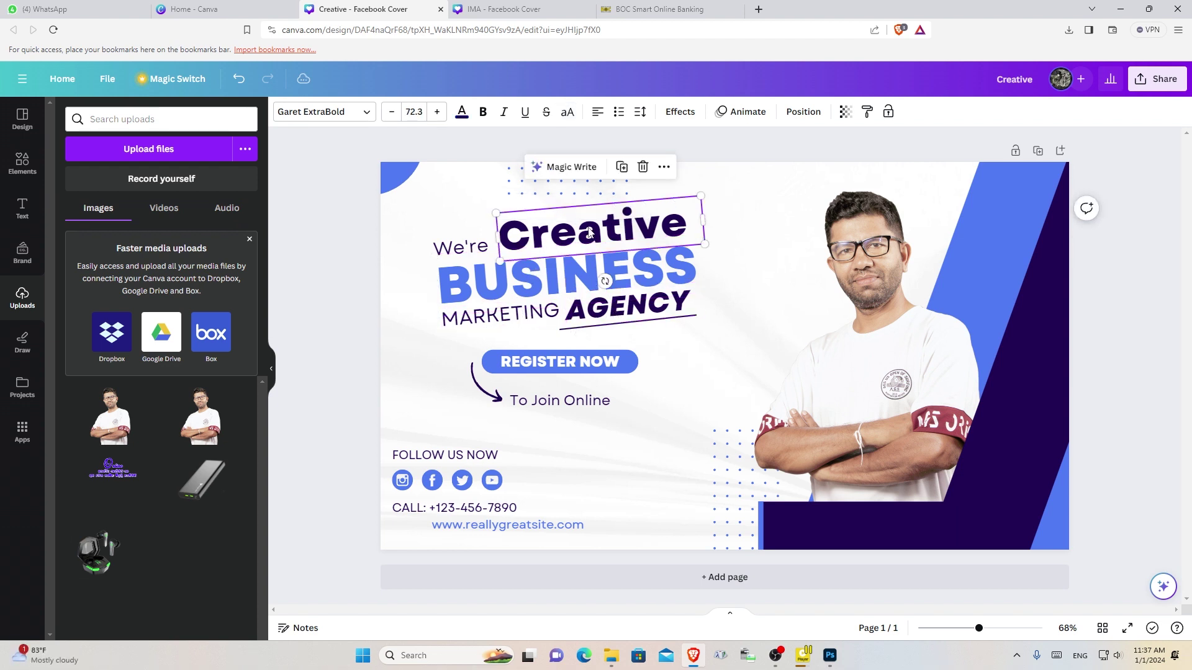
double_click(590, 231)
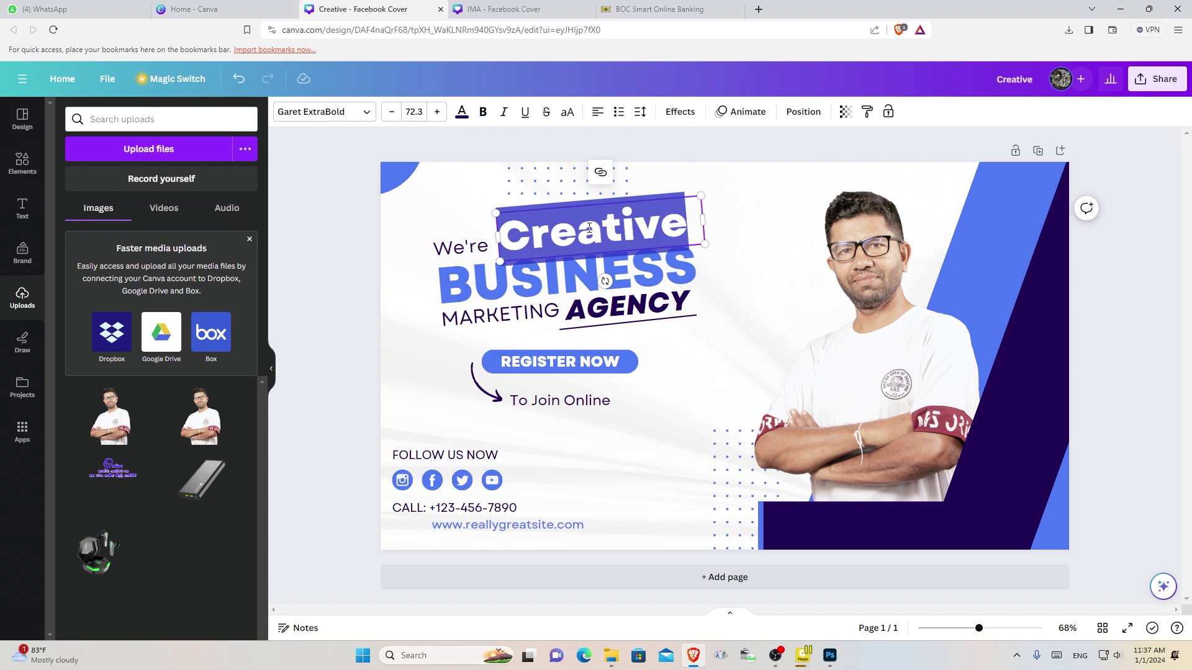
type("IMA")
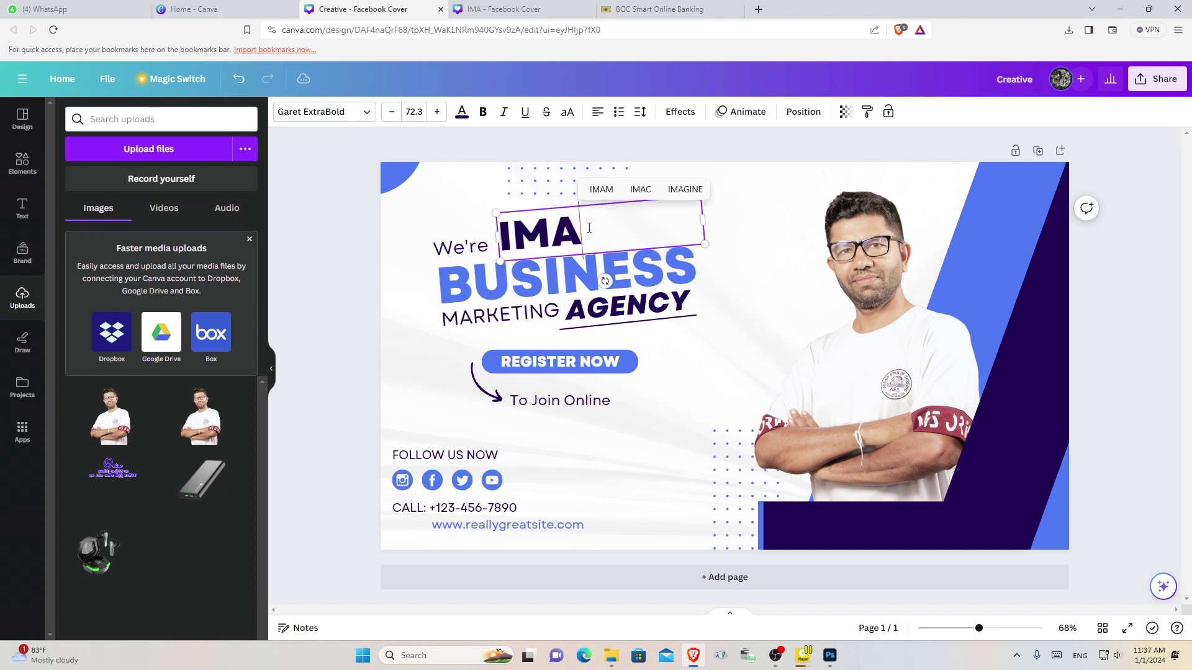
type(".COM")
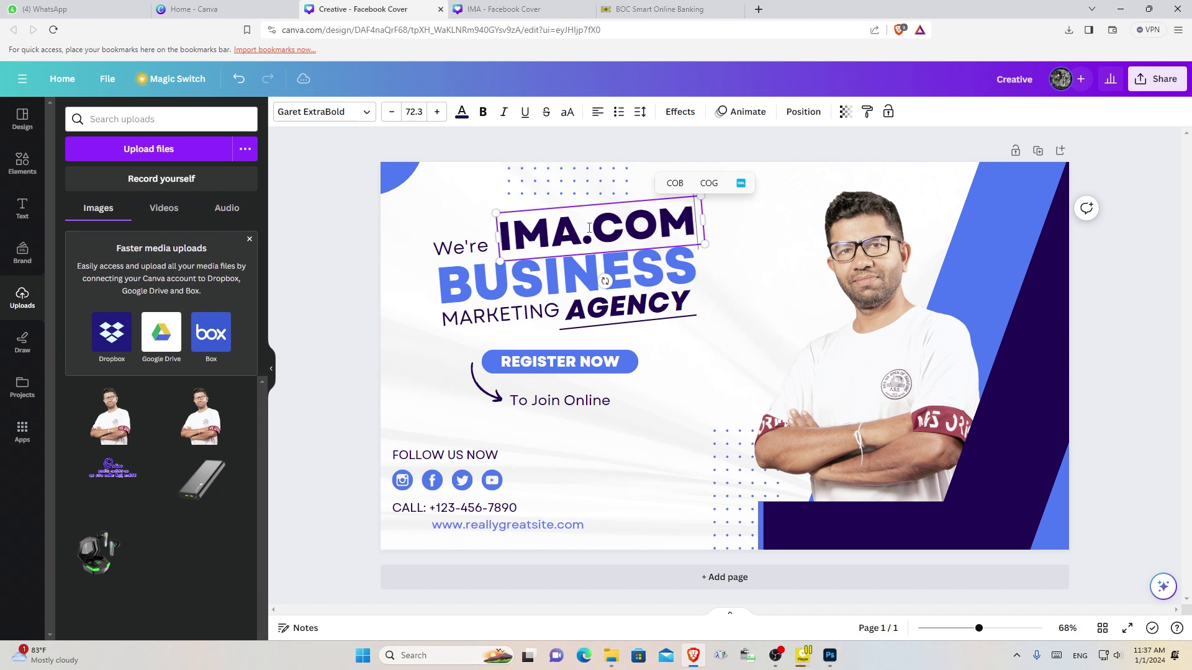
Replace BUSINESS with 'YOUTUB' and add 'PHOTOSHOP' on a new line
left_click(631, 276)
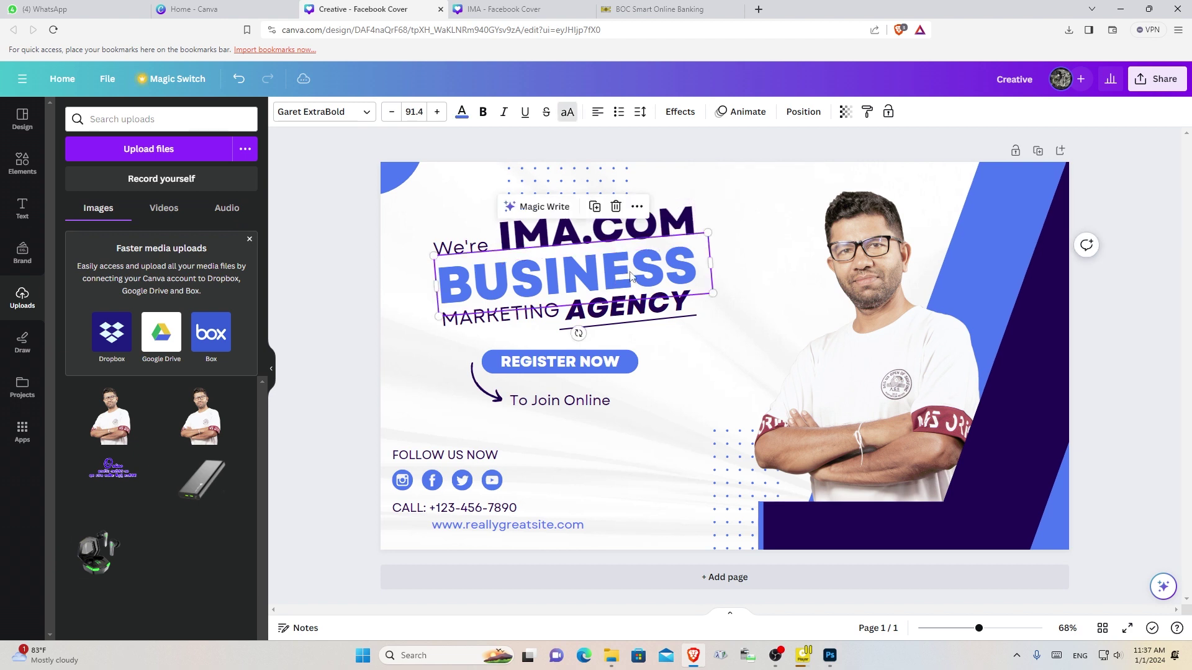
double_click(485, 265)
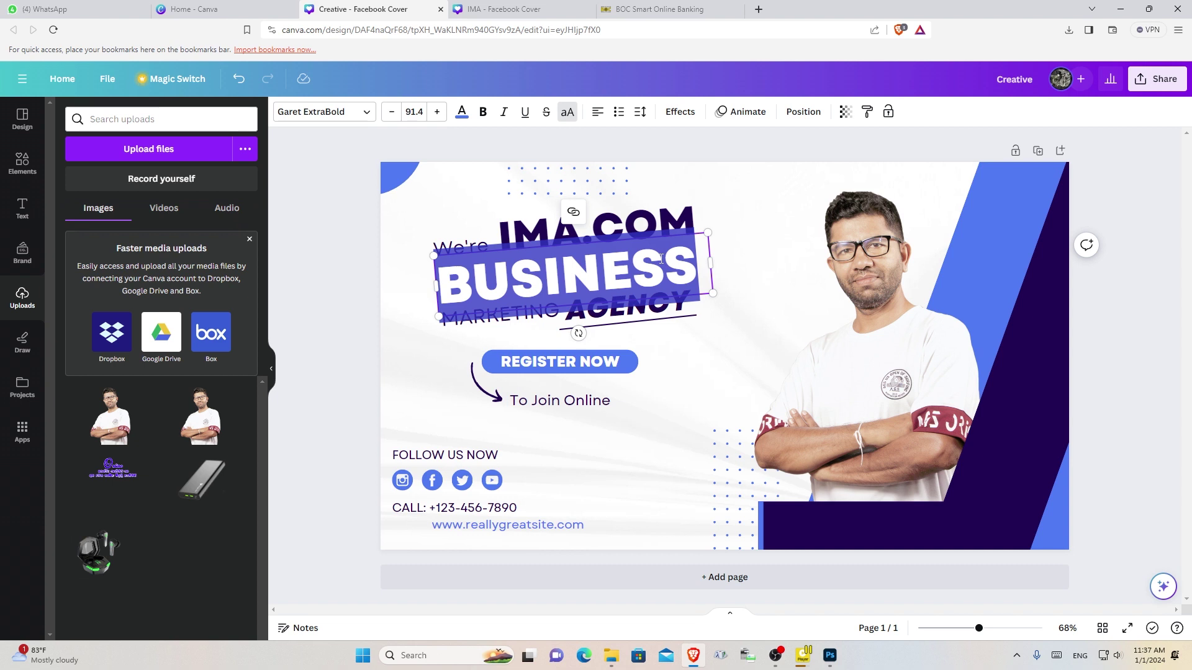
type("YO")
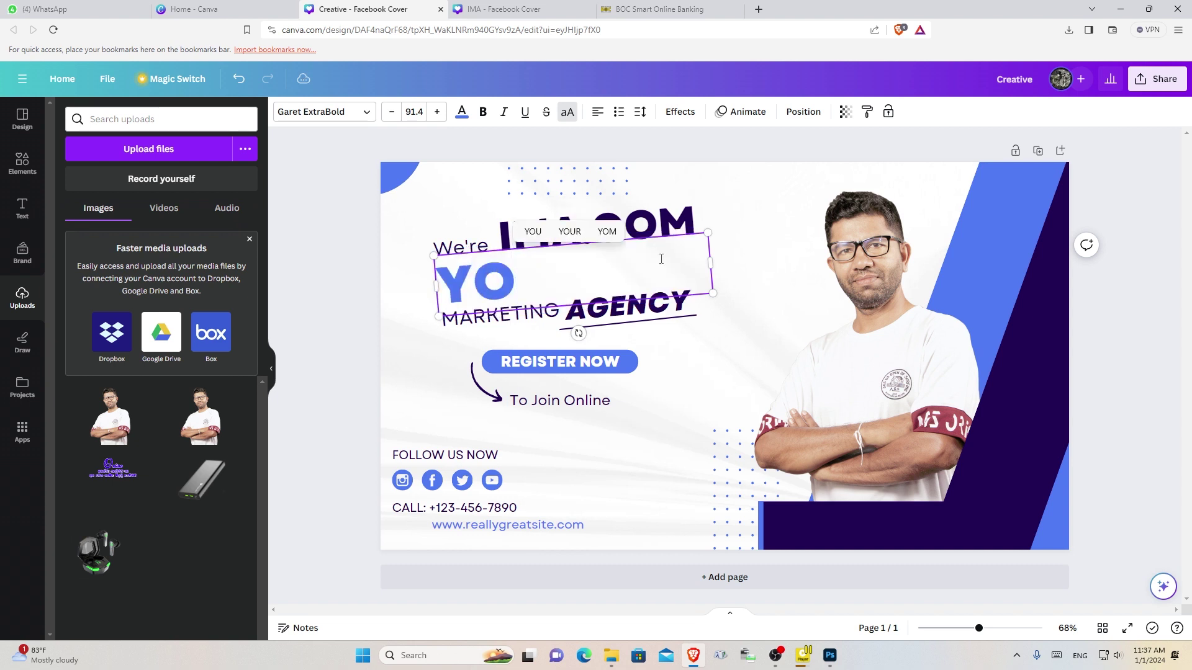
type("UTUB")
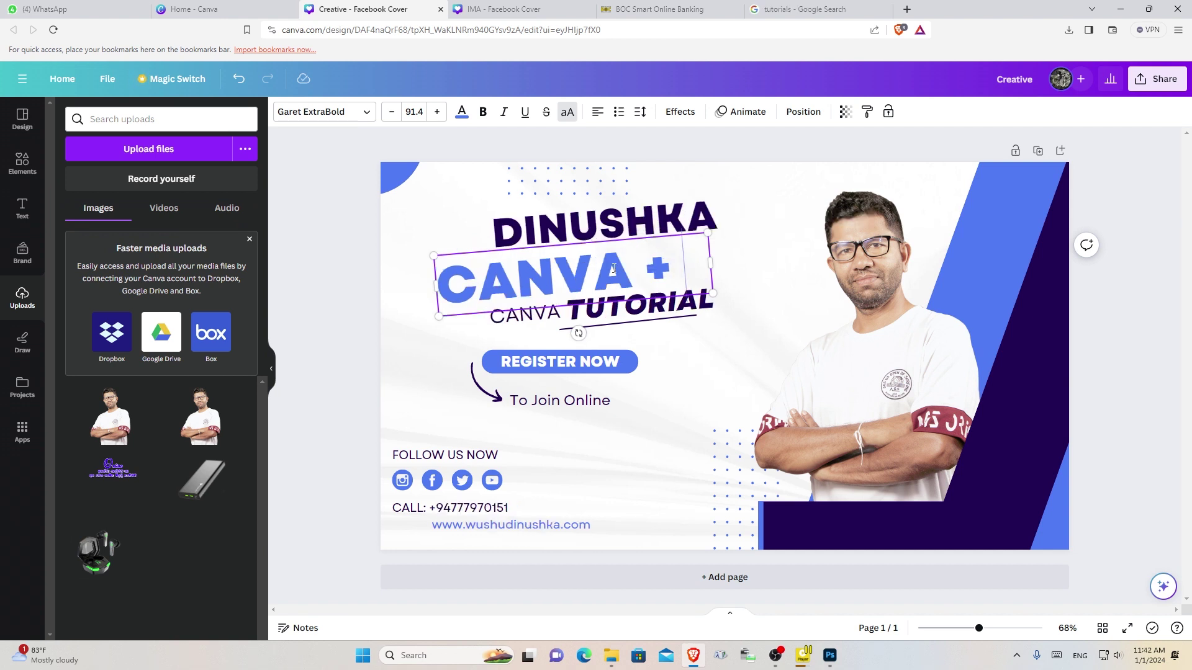
key("Return")
type("PHO")
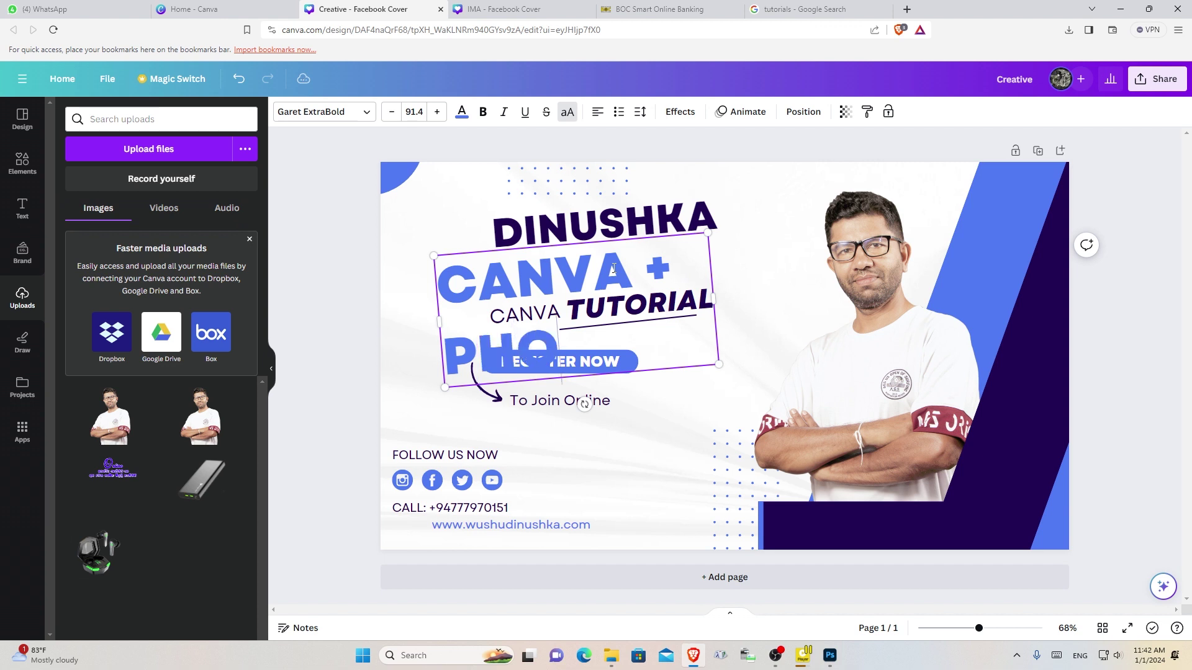
type("TO")
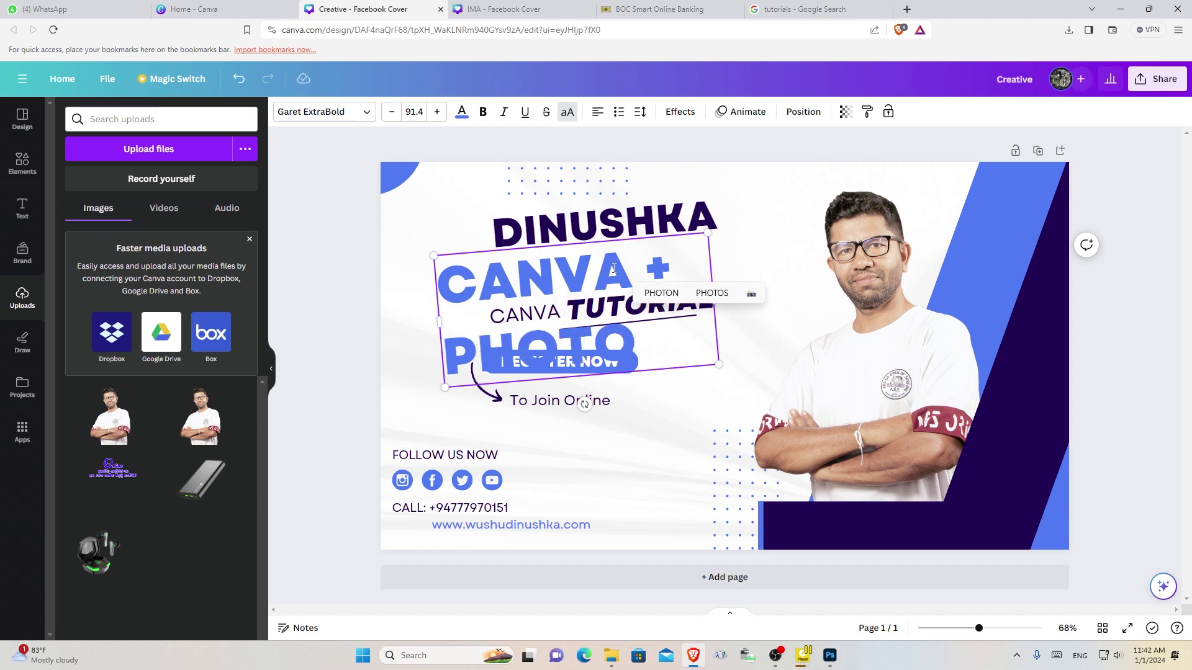
type("SHO")
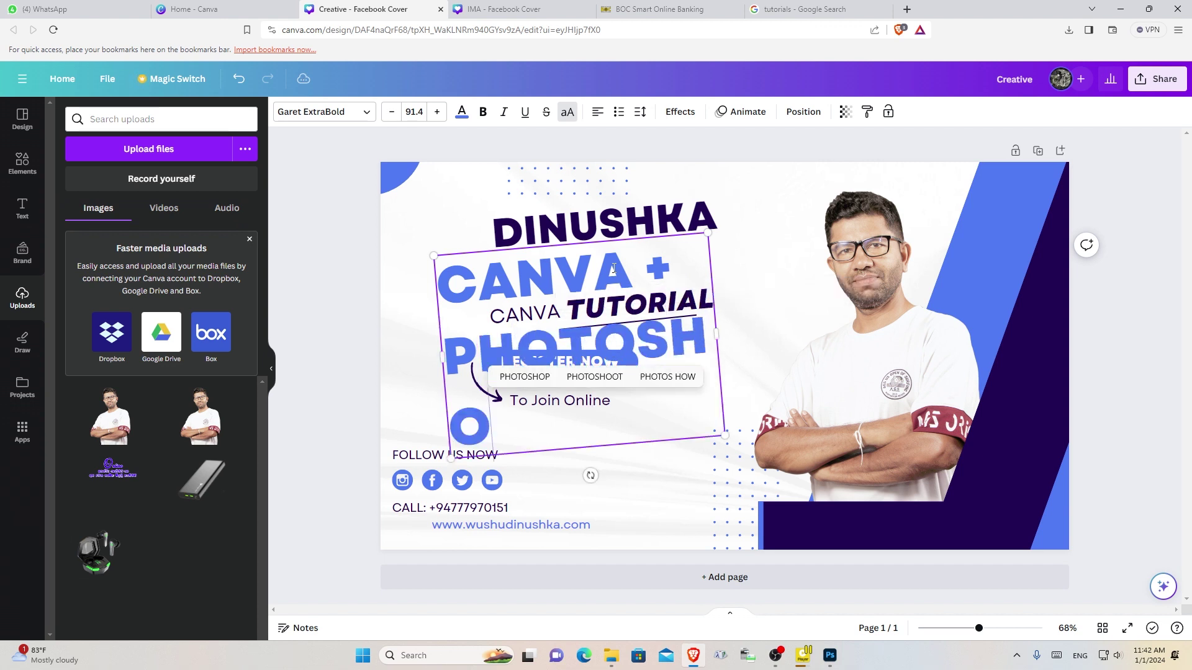
type("P")
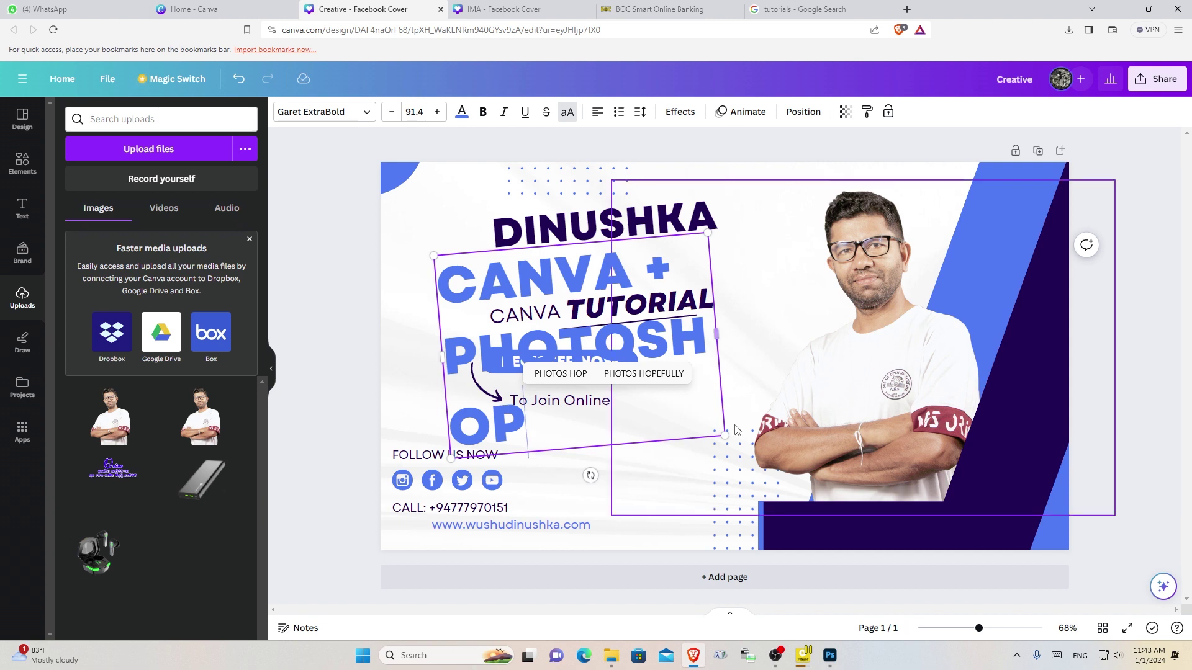
Widen and shrink CANVA + PHOTOSHOP to size 56.1, then move it slightly down-left under DINUSHKA
mouse_move(718, 336)
left_mouse_down()
mouse_move(943, 227)
mouse_move(935, 236)
left_mouse_up()
left_click_drag(940, 345, 788, 319)
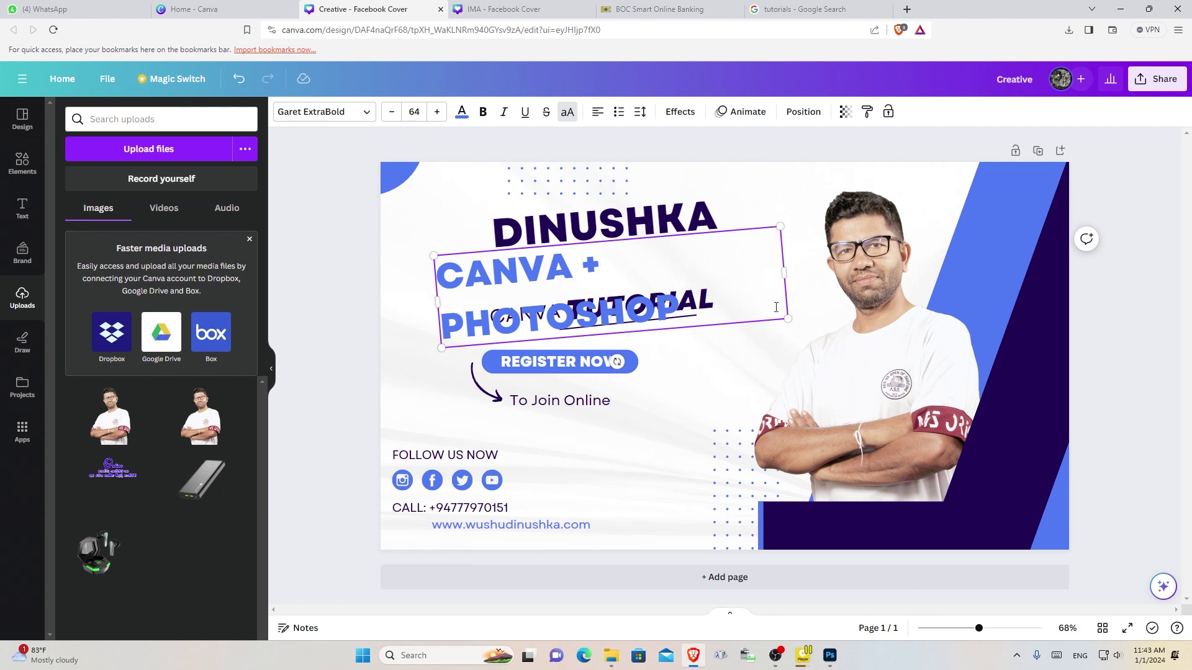
mouse_move(787, 317)
left_mouse_down()
mouse_move(772, 304)
mouse_move(855, 228)
left_mouse_up()
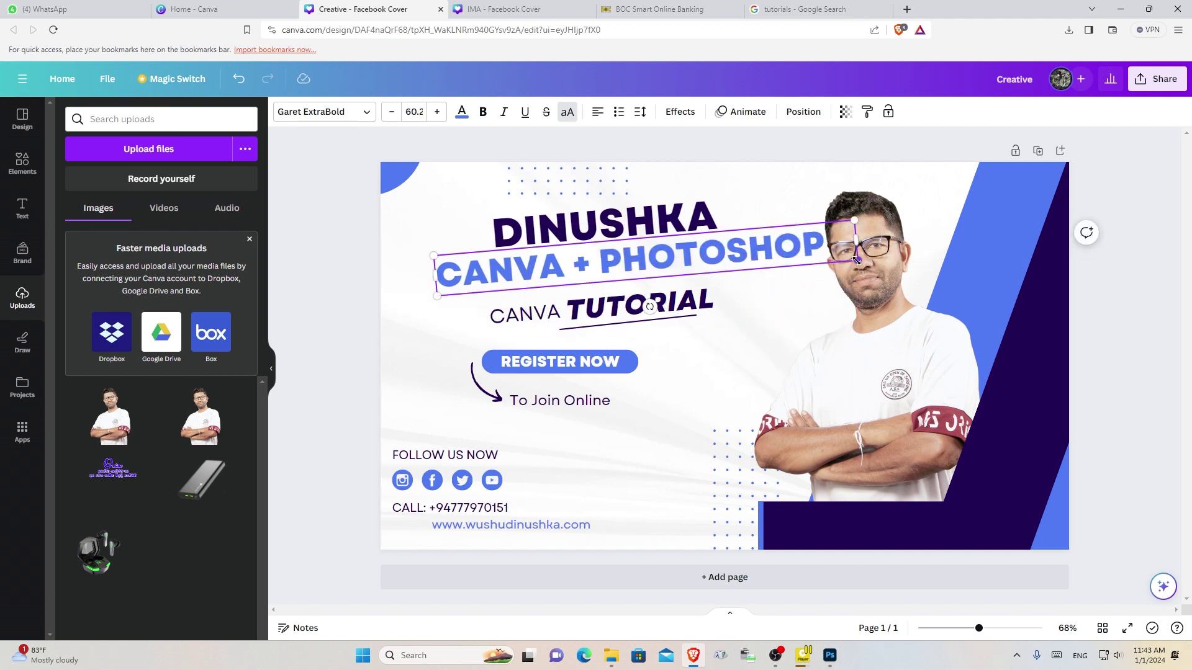
left_click_drag(856, 259, 827, 259)
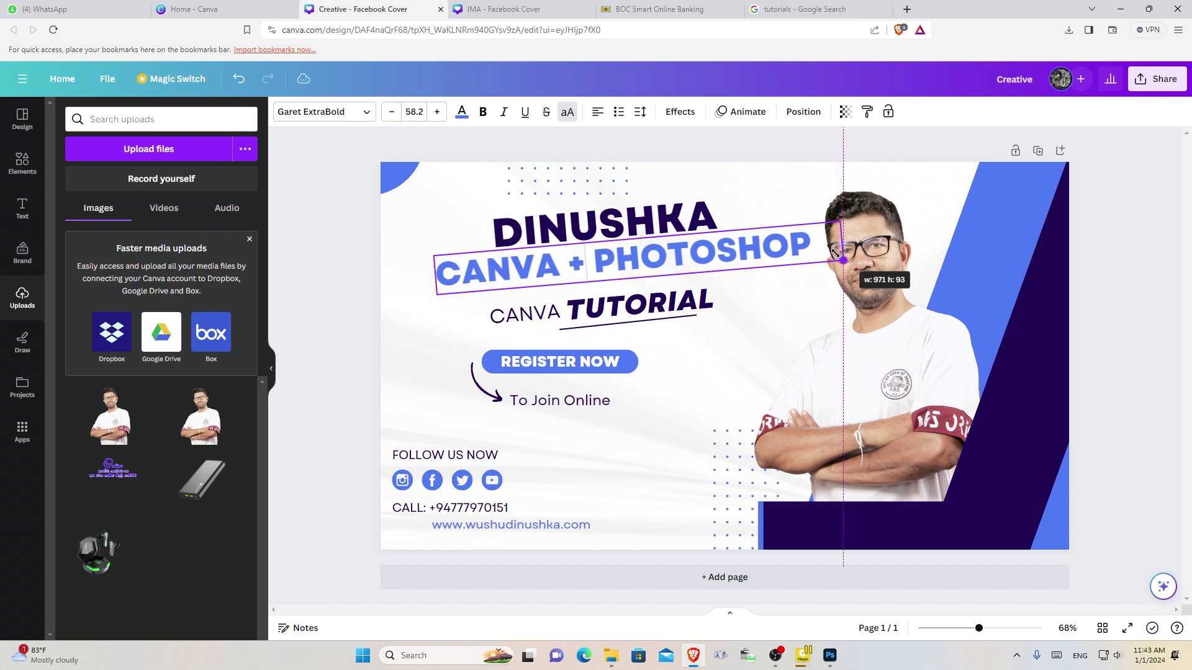
left_click(805, 208)
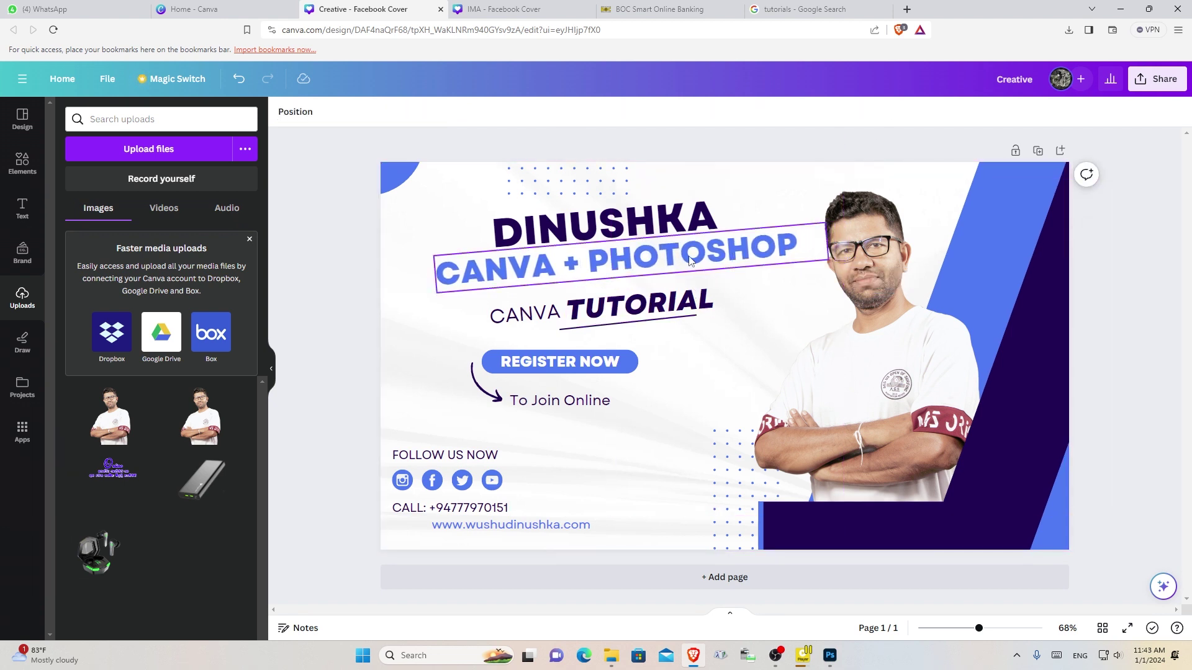
left_click_drag(691, 261, 680, 265)
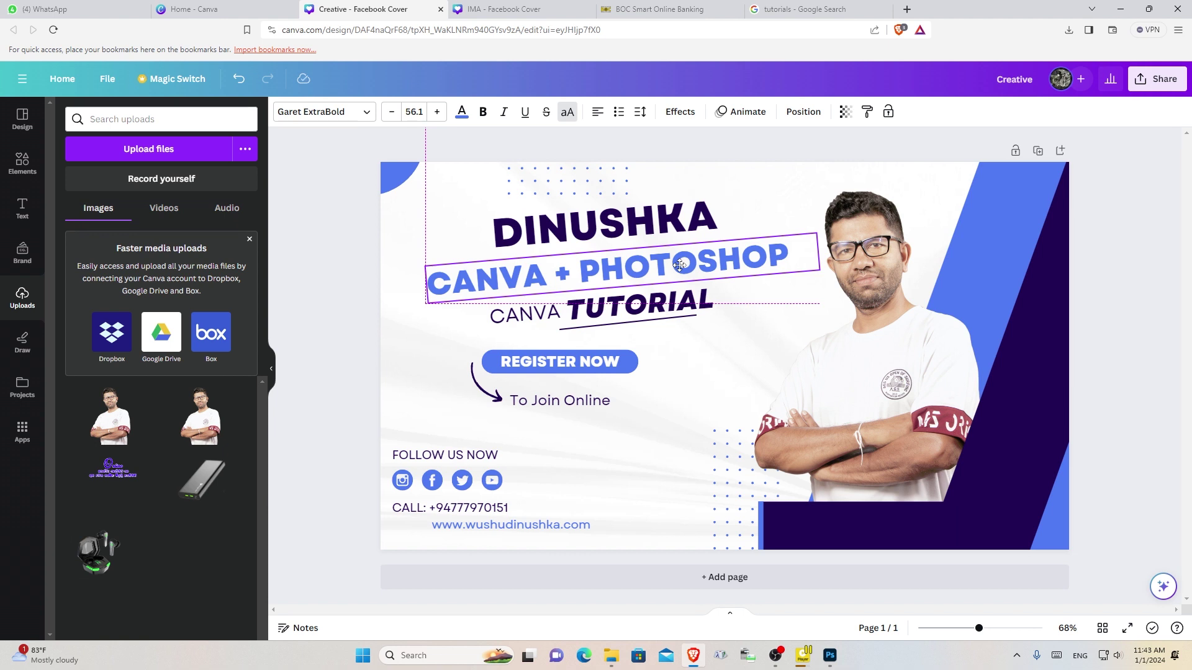
left_click(927, 258)
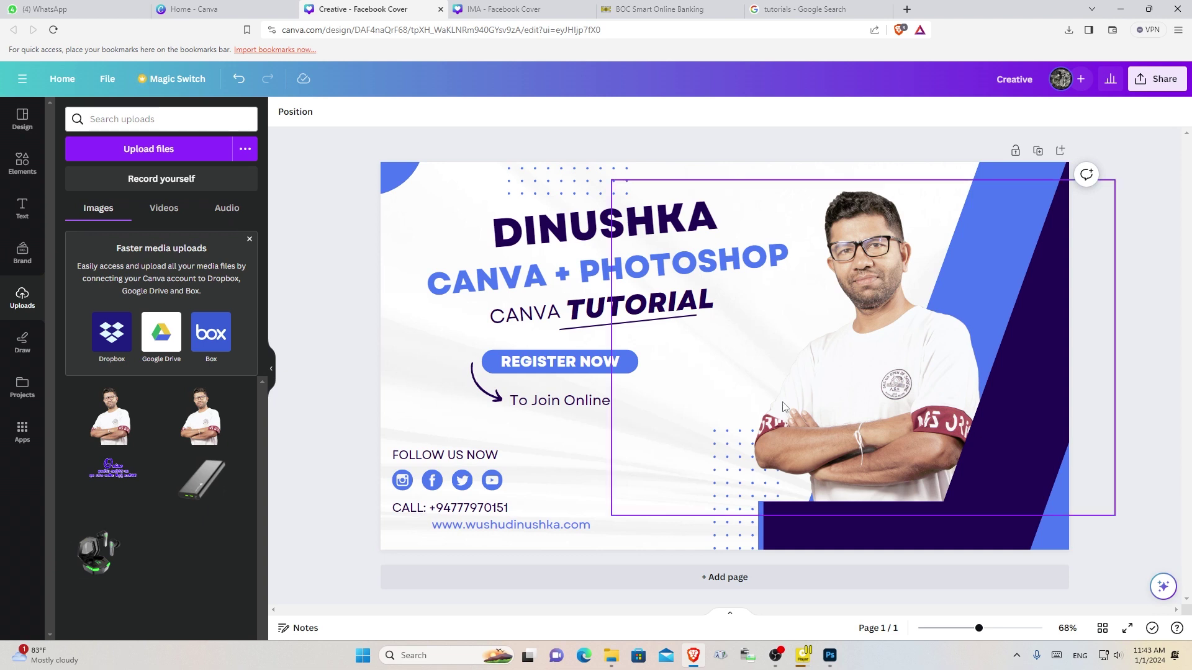
Nudge TUTORIAL and the small CANVA word up, deleting then restoring the CANVA text
left_click(672, 265)
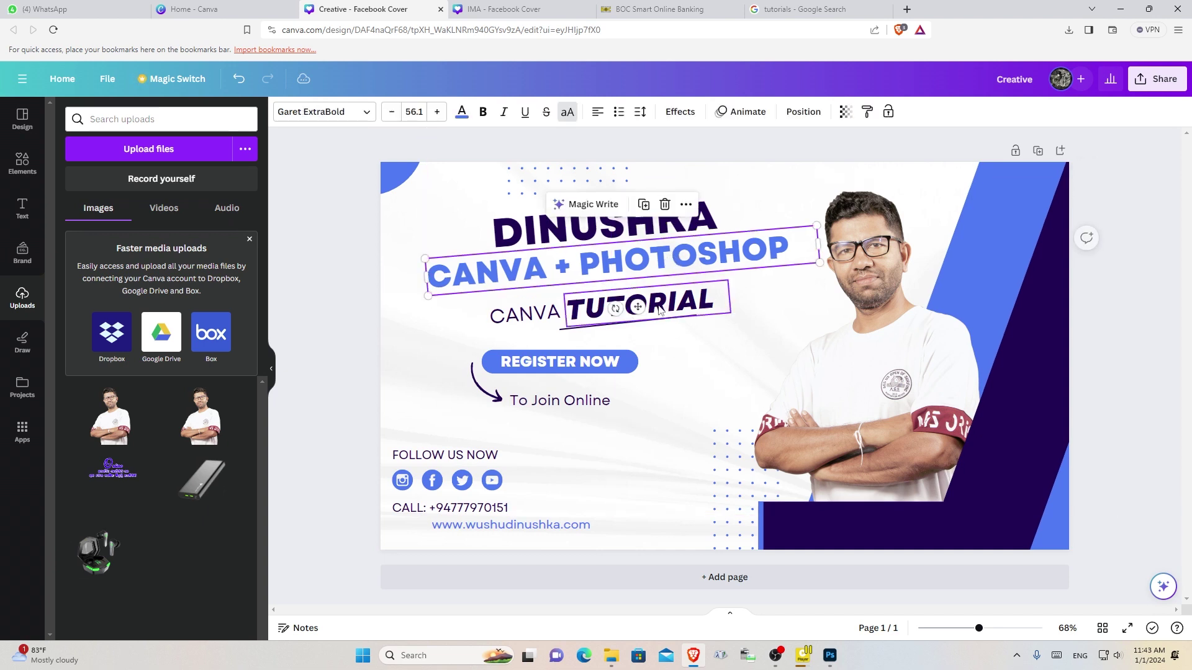
left_click_drag(655, 308, 671, 296)
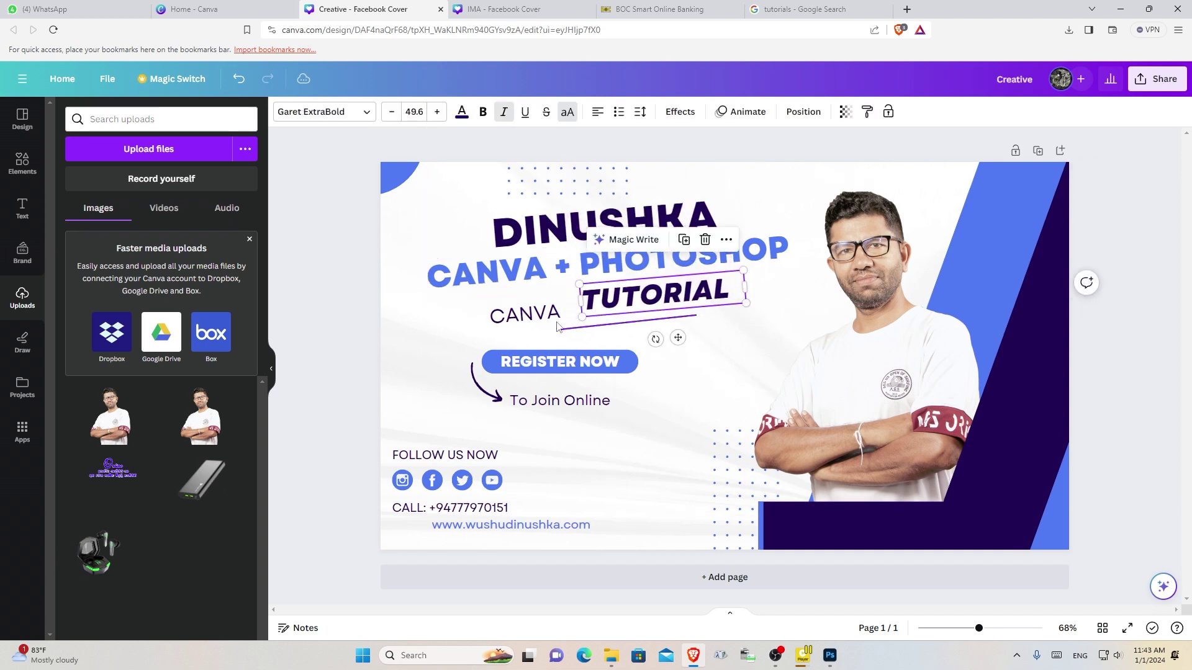
left_click_drag(527, 315, 537, 305)
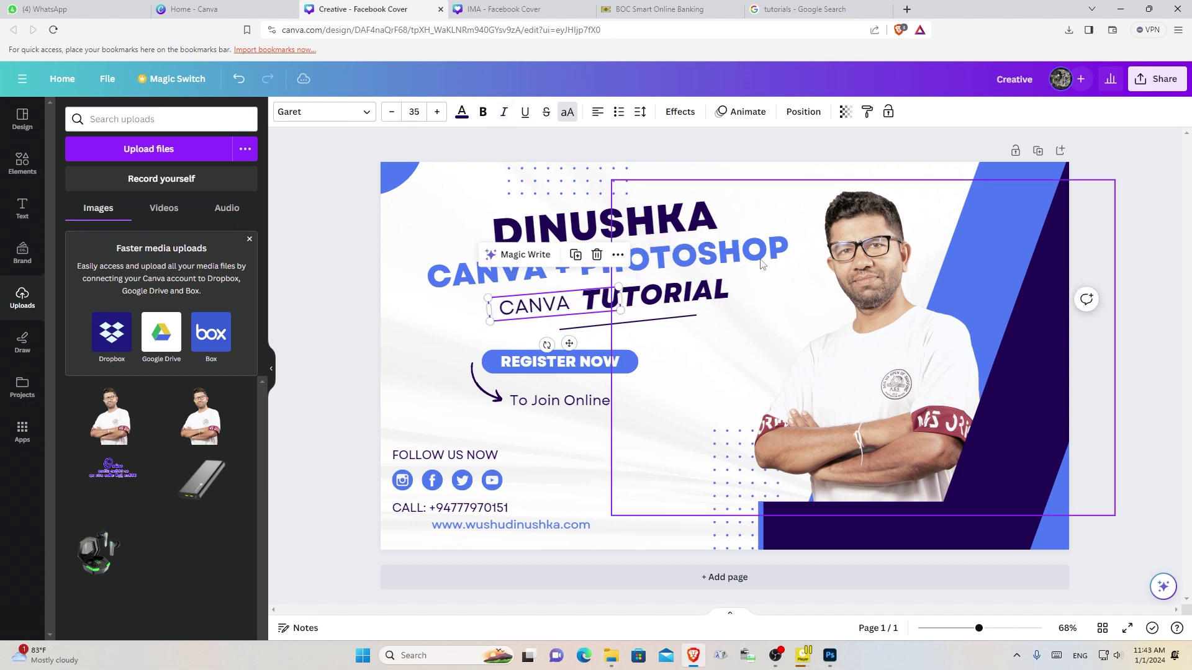
key("Delete")
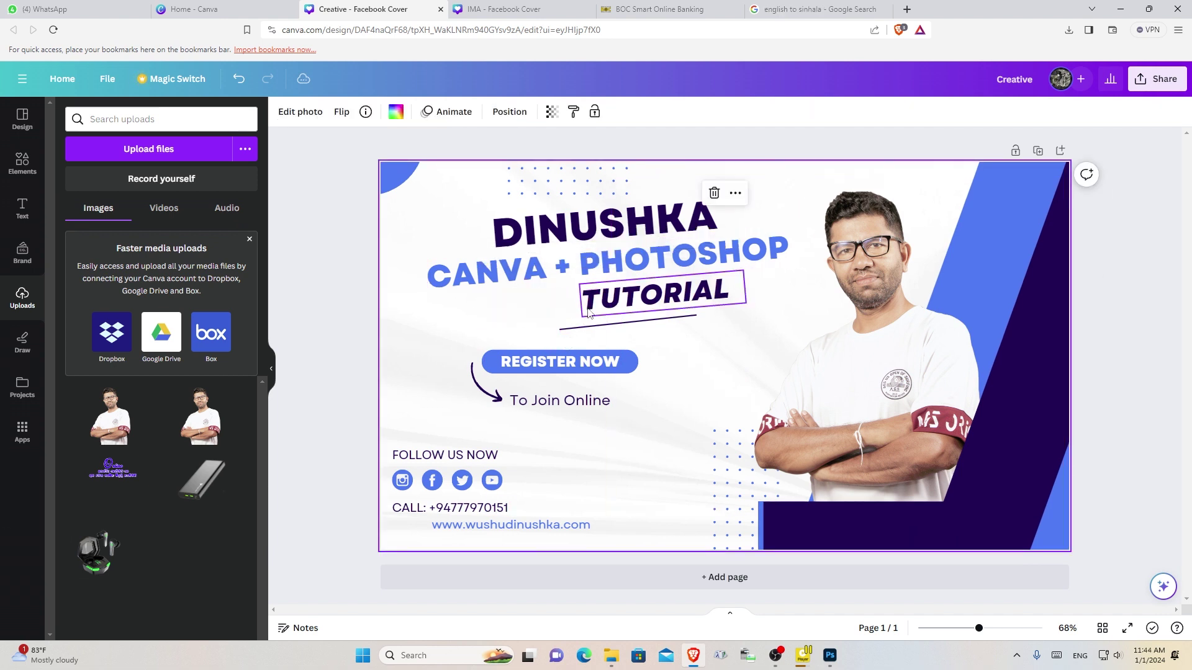
key("ctrl+z")
Replace CANVA with 'EASY' and shift it right beside TUTORIAL
left_click(524, 307)
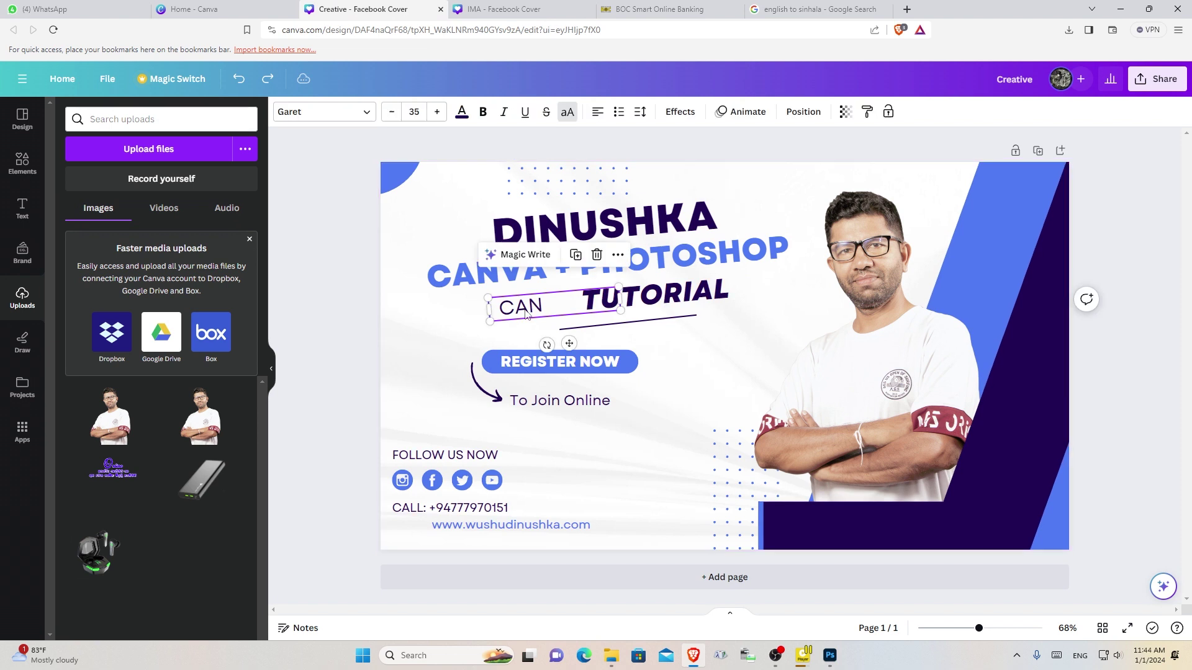
double_click(524, 307)
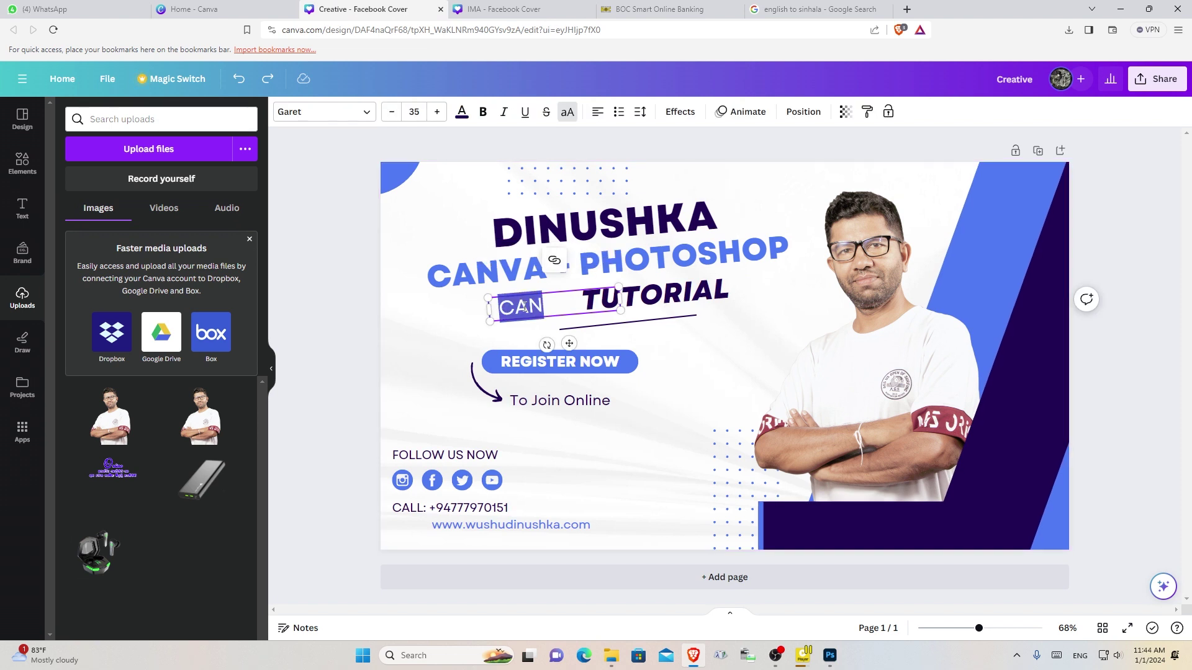
type("EA")
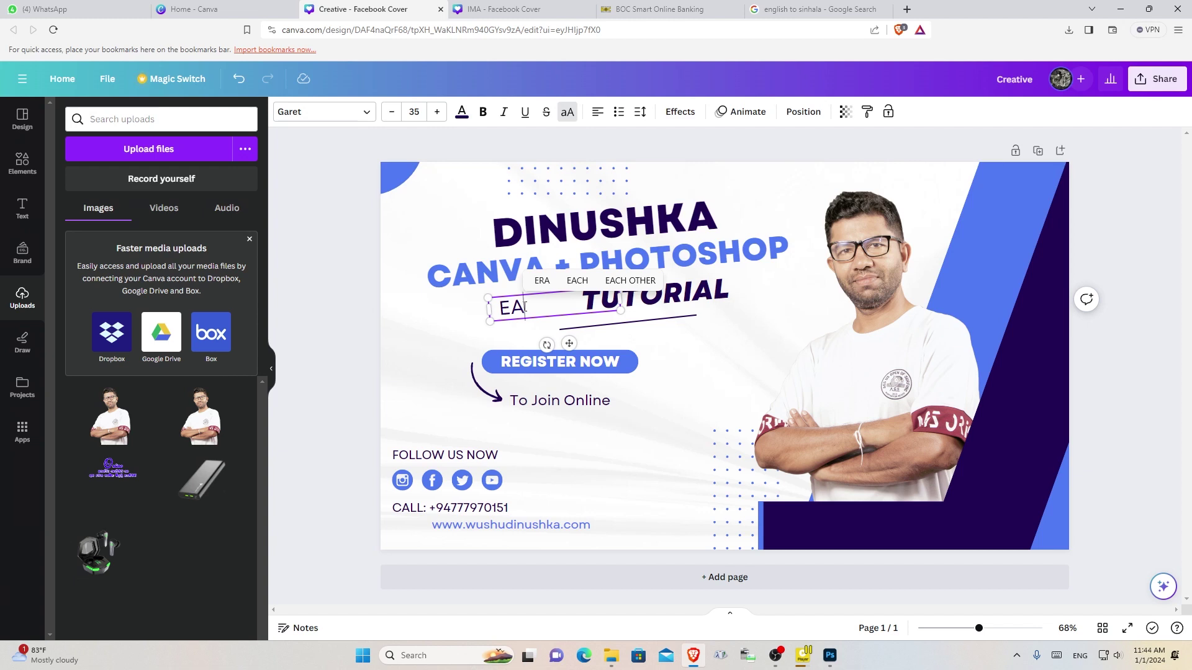
type("SY")
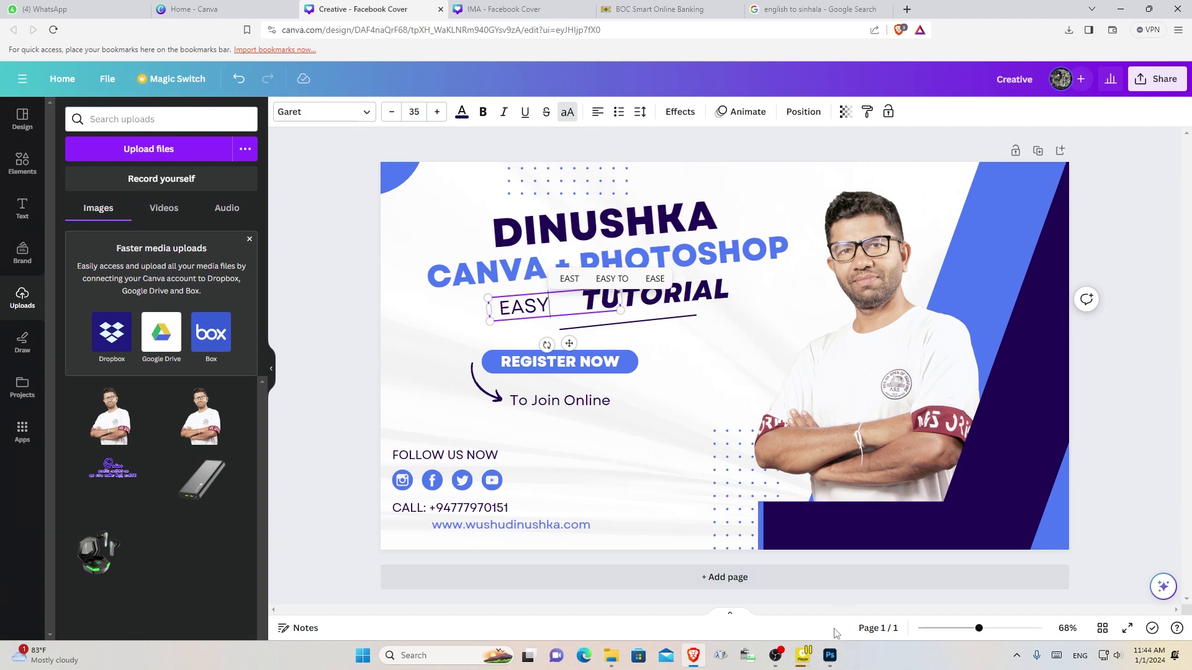
key("Escape")
left_click_drag(538, 306, 560, 306)
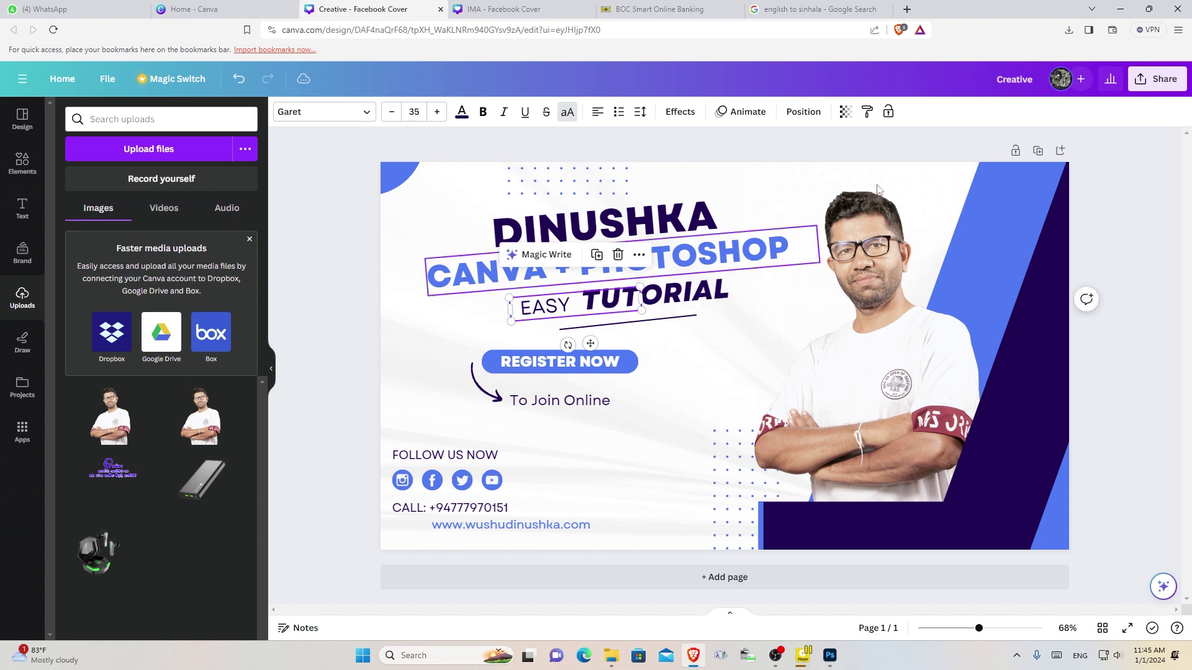
left_click(967, 413)
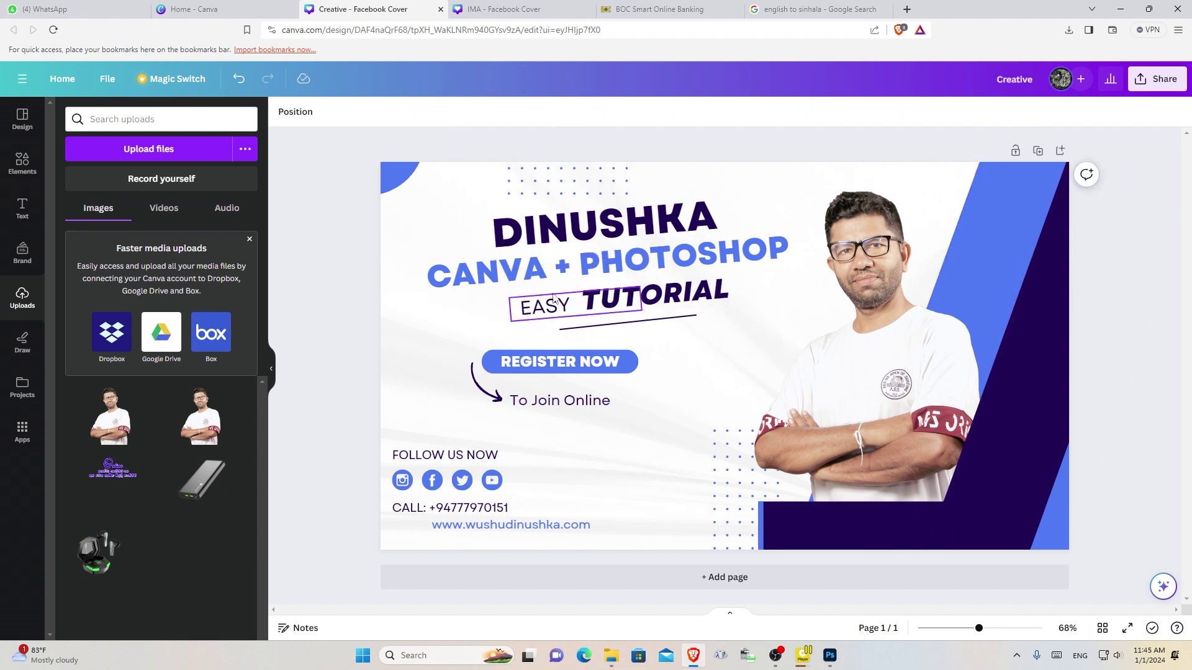
Change the button text to 'WATCH NOW' and deselect the design
left_click(620, 310)
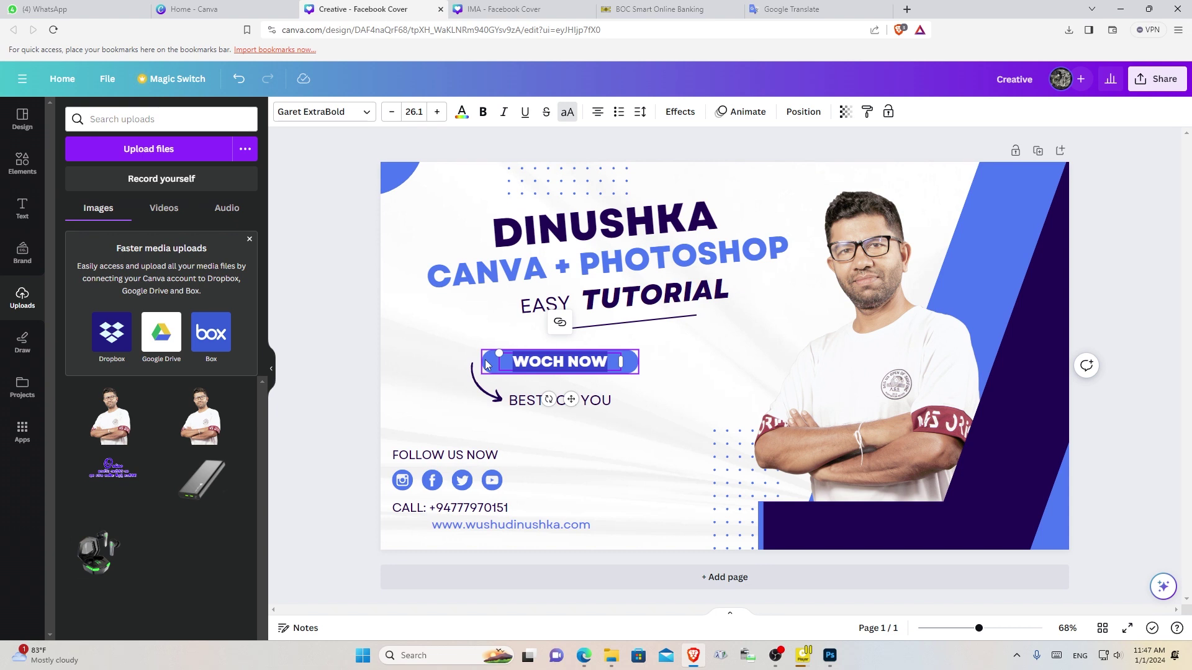
type("W")
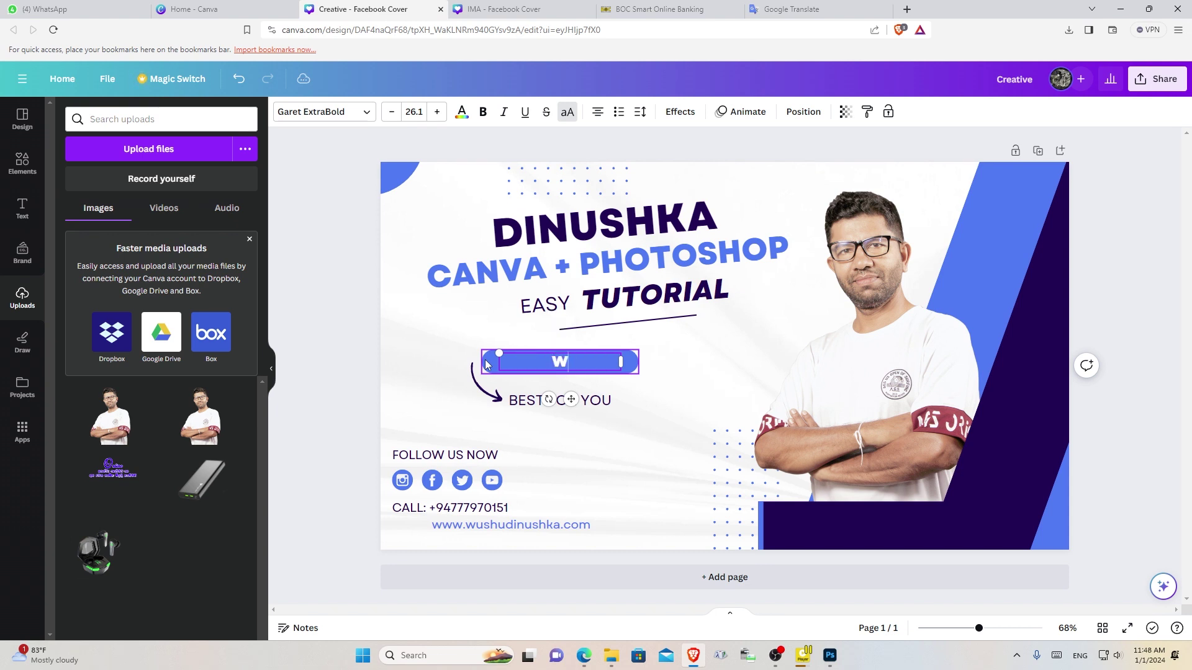
type("A")
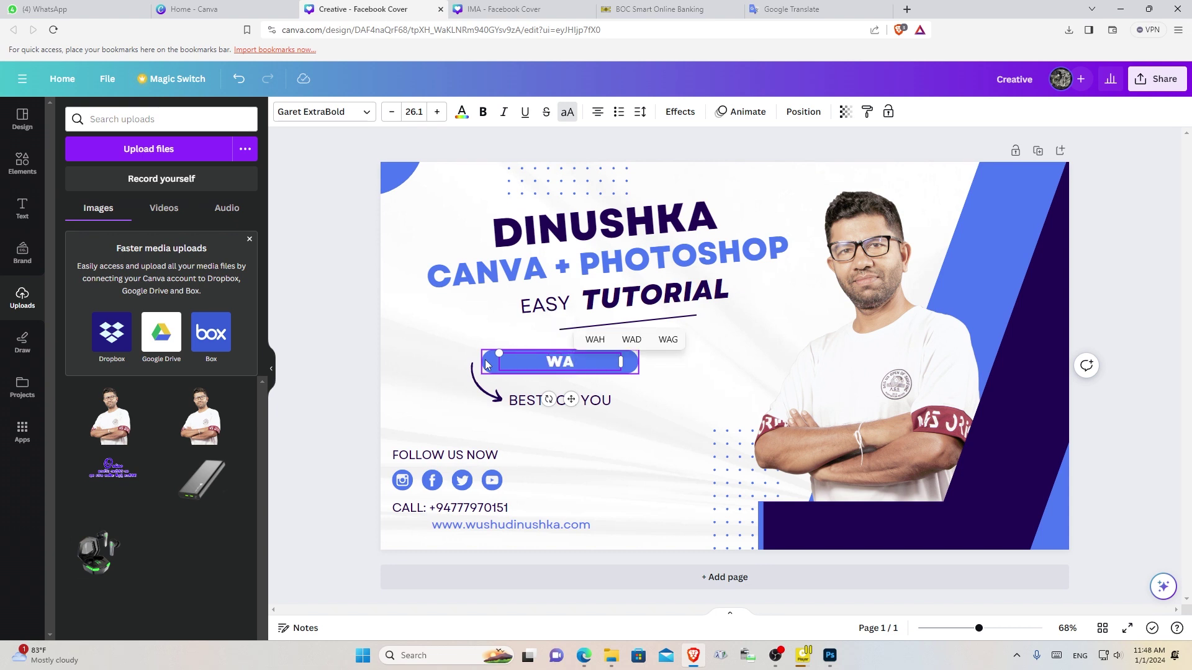
type("TCH")
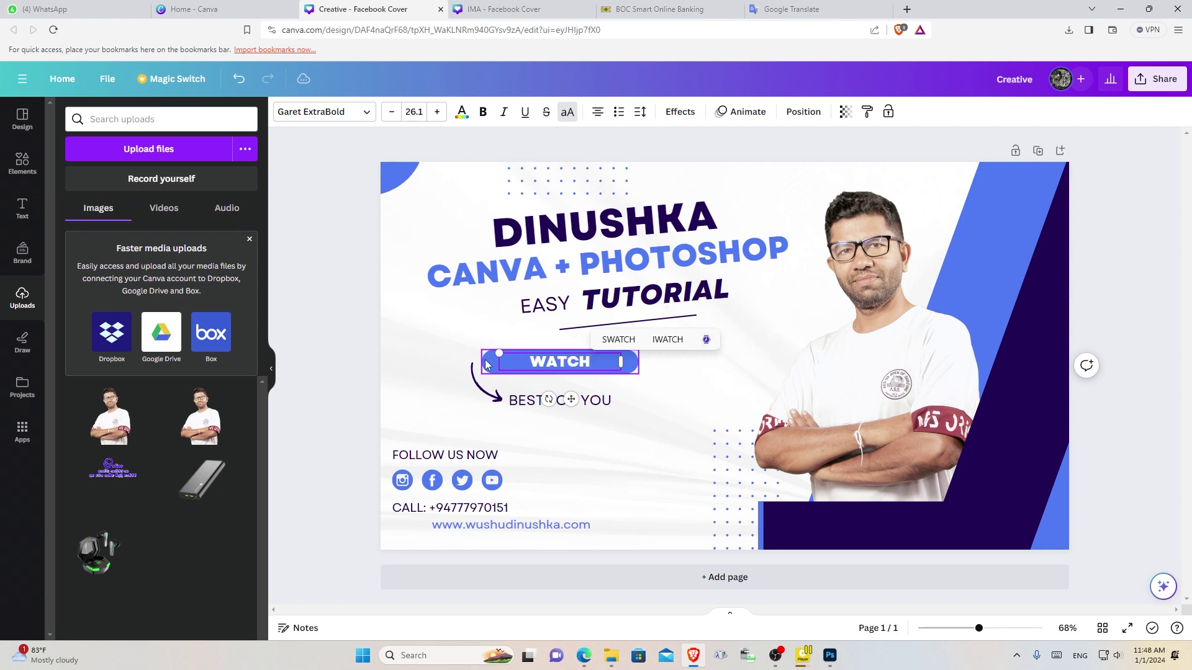
type(" NO")
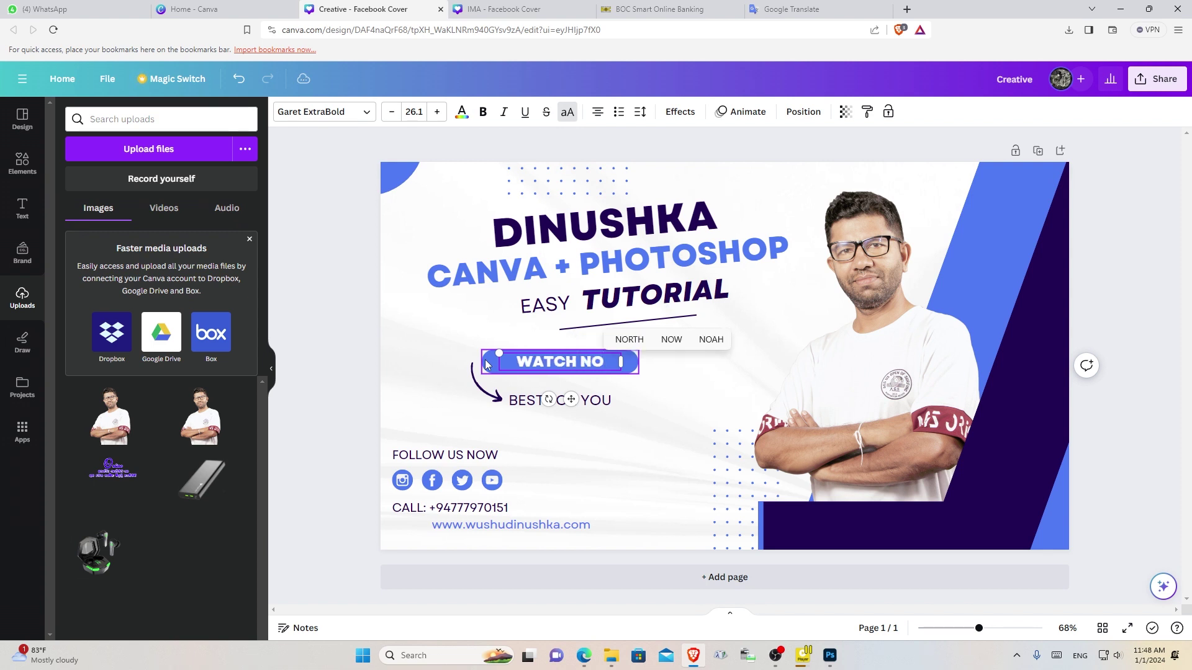
type("W")
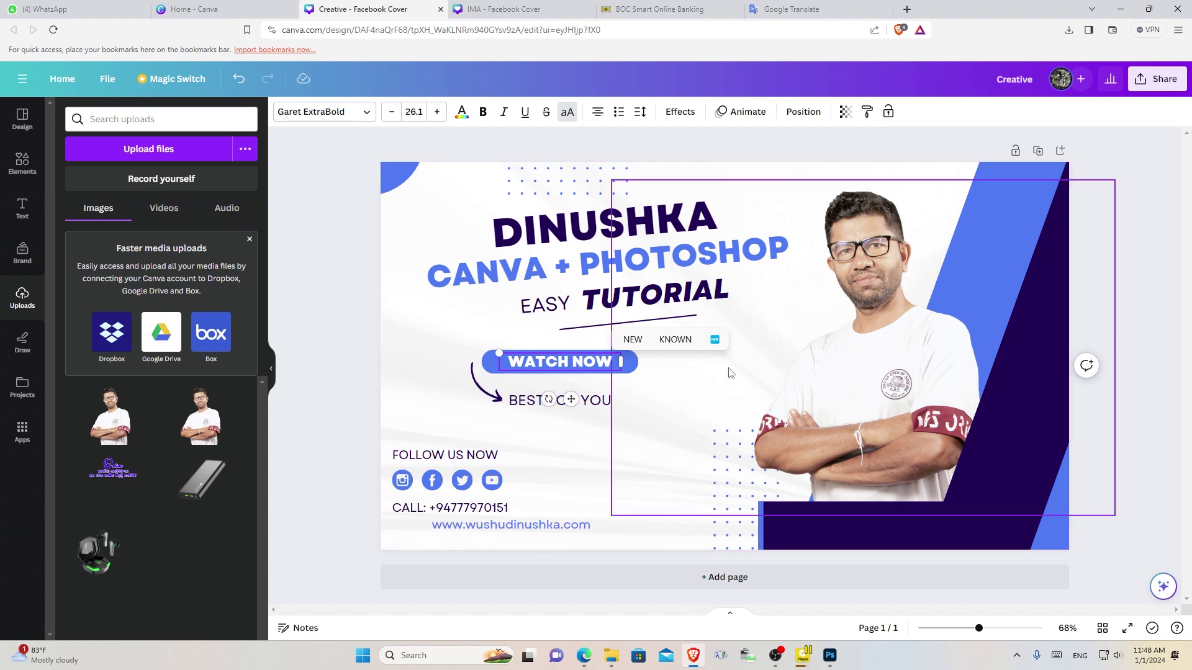
left_click(730, 372)
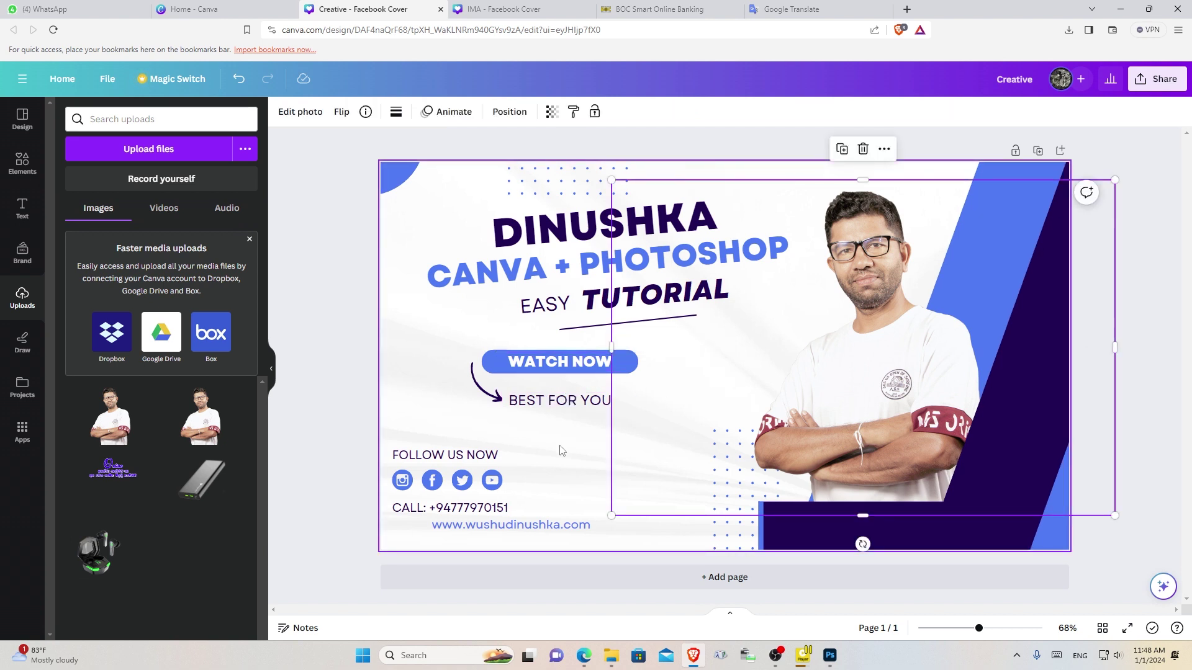
left_click(1185, 440)
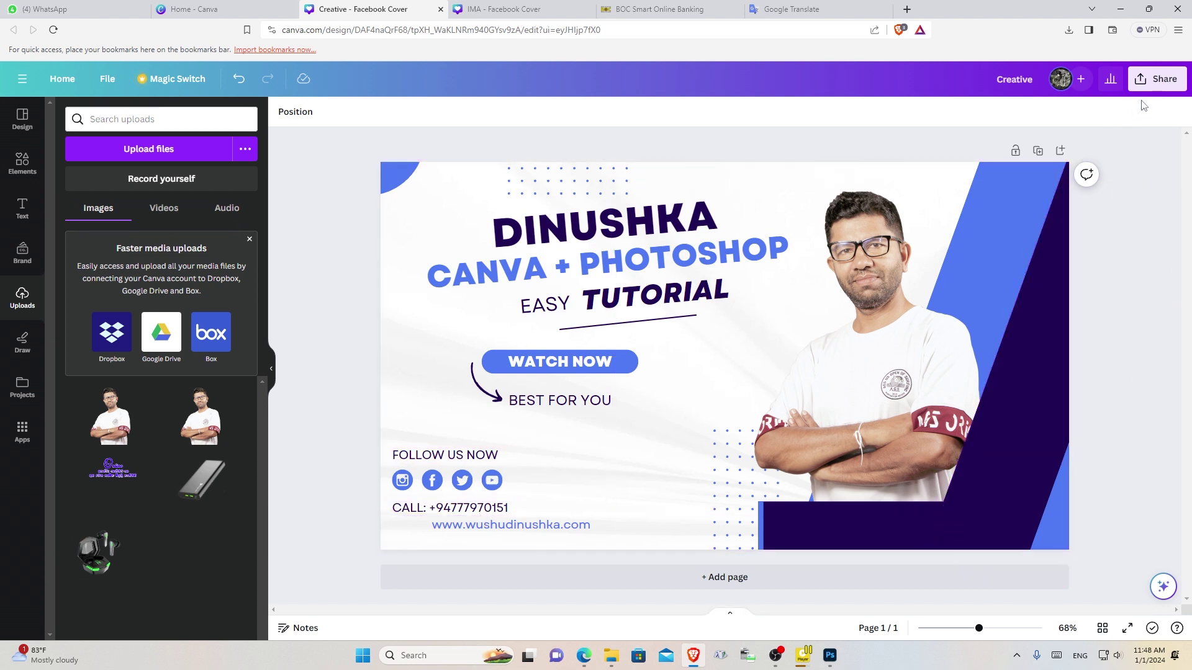
Download the cover as a transparent-background PNG saved to Downloads as IMA.COM
left_click(1139, 84)
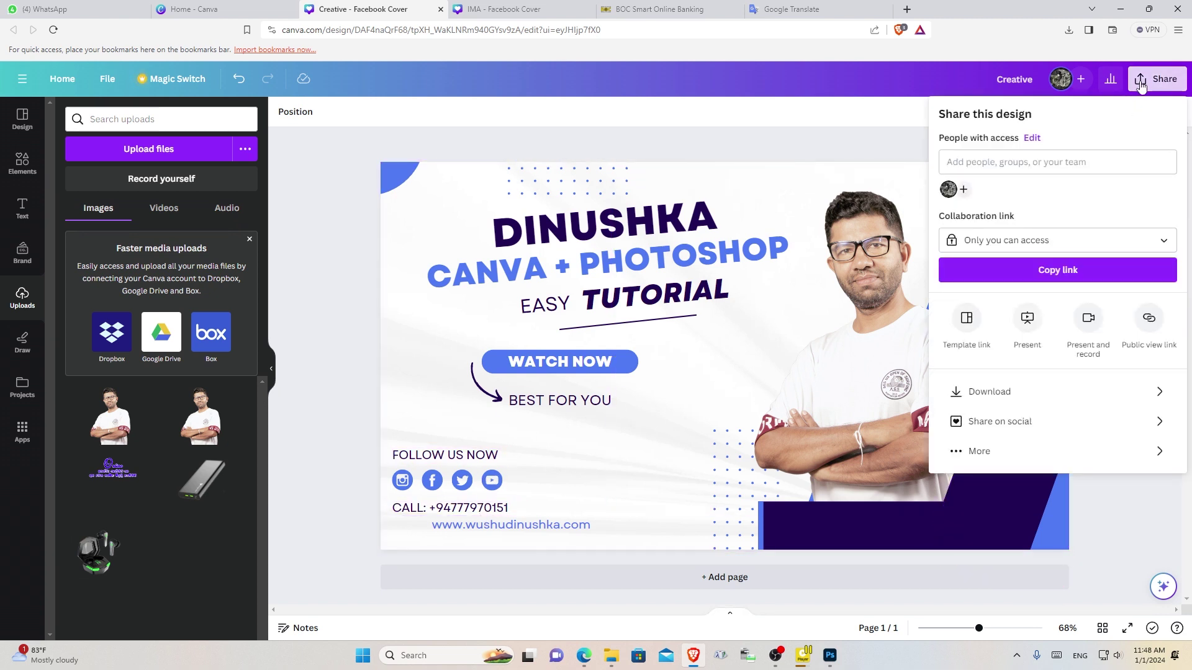
left_click(995, 393)
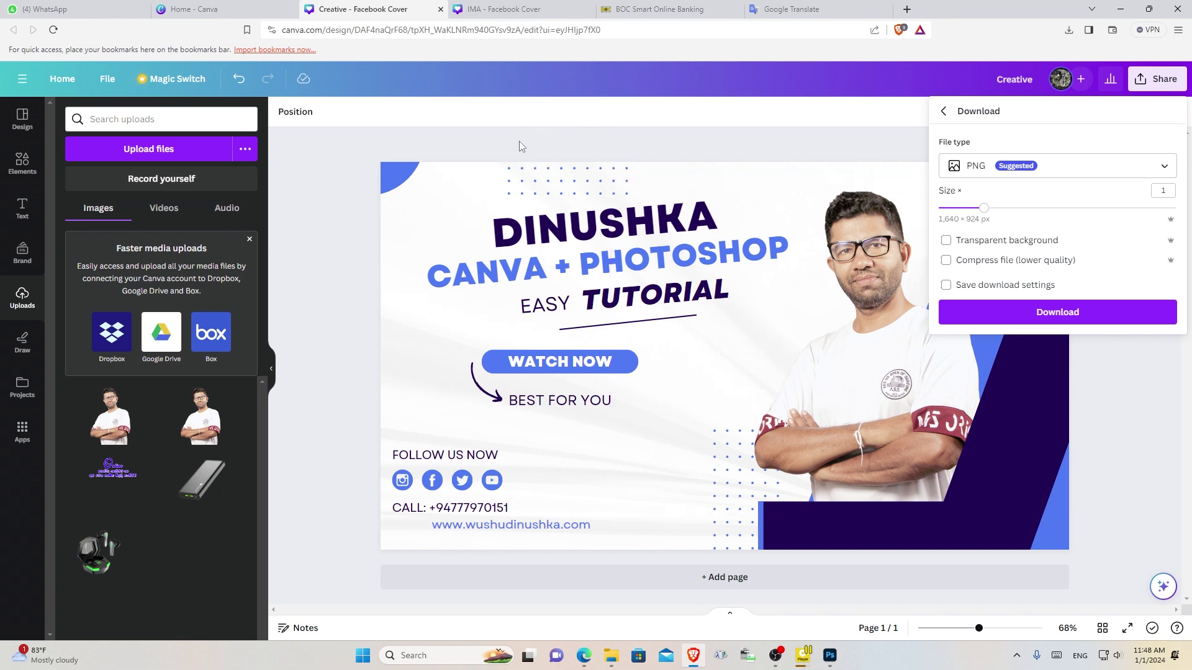
left_click(946, 240)
left_click(1063, 313)
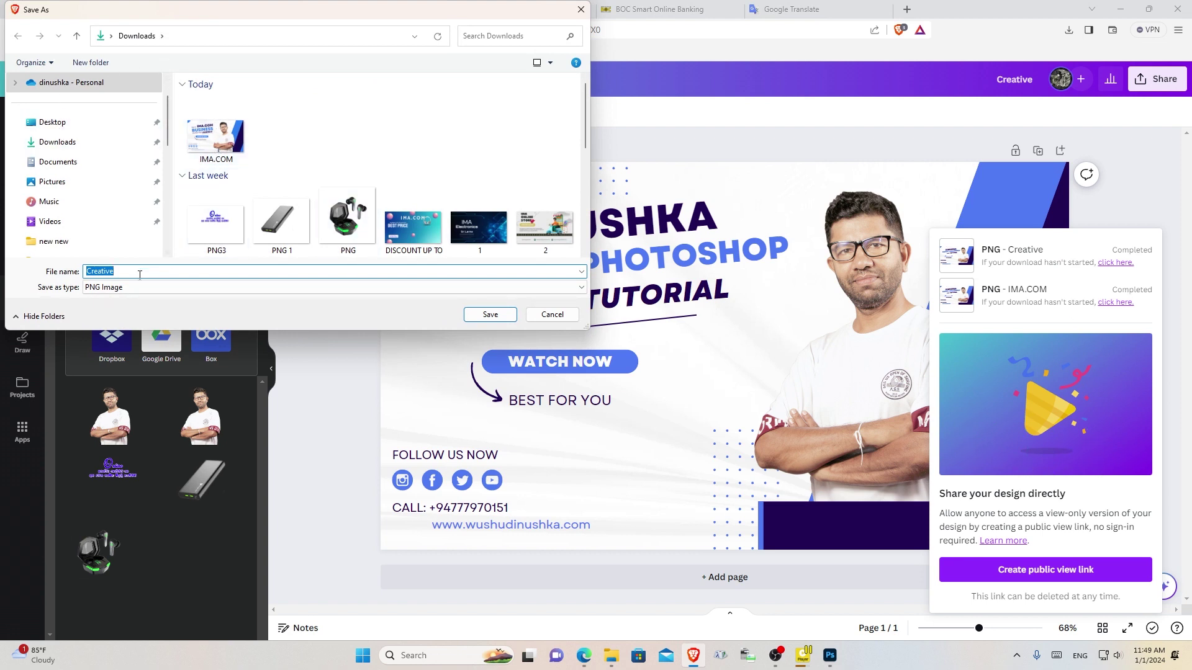
left_click(215, 136)
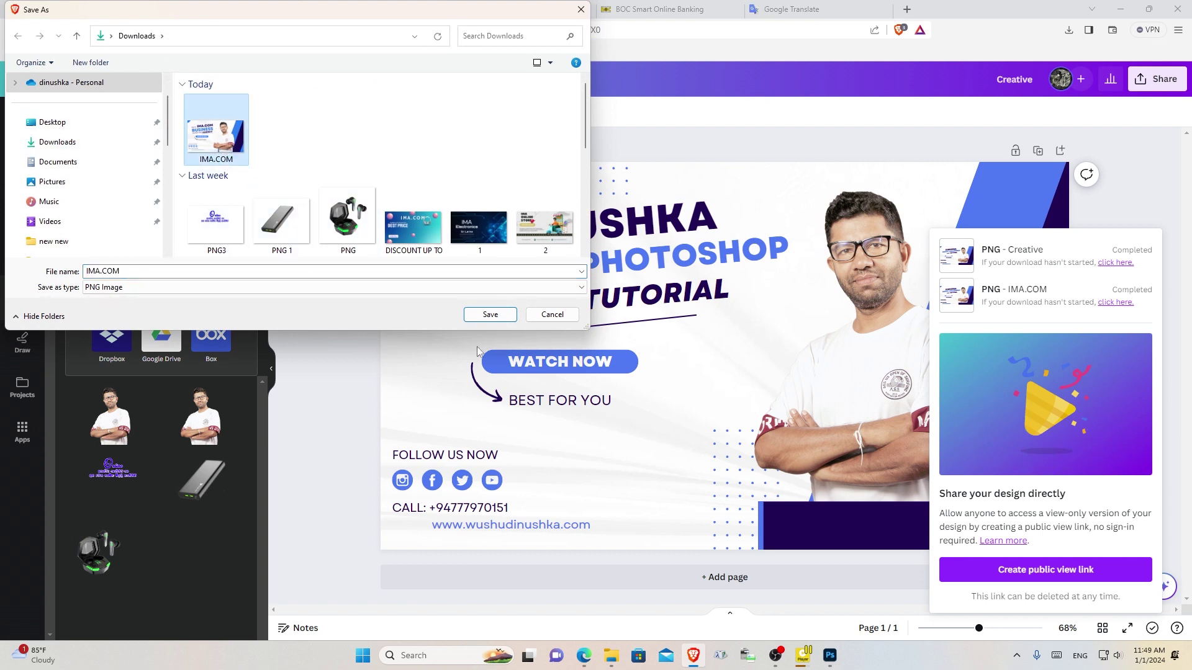
left_click(490, 314)
Confirm overwriting the old IMA.COM.png, then open it from the Downloads folder to preview
left_click(632, 329)
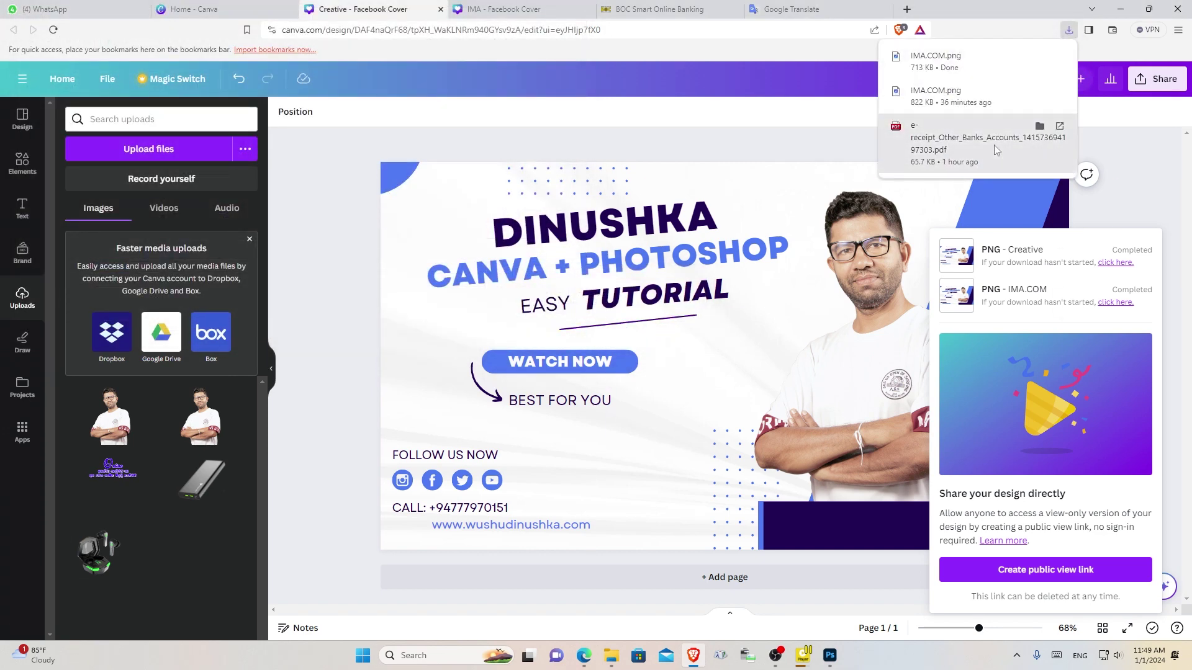
left_click(1039, 58)
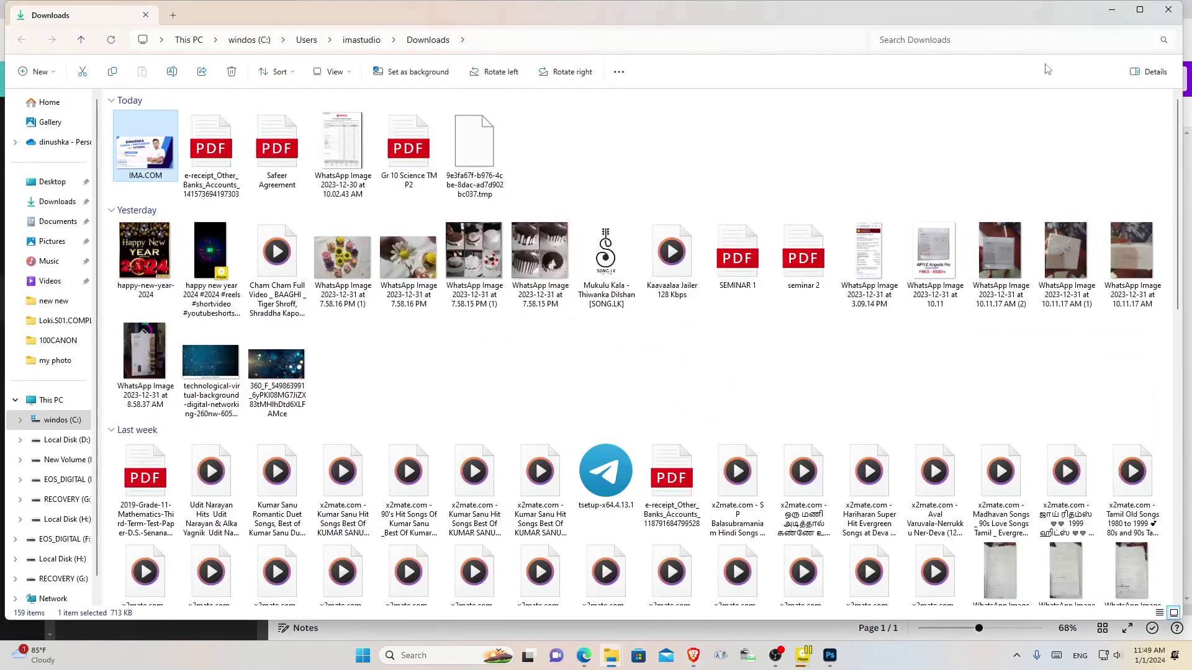
double_click(163, 168)
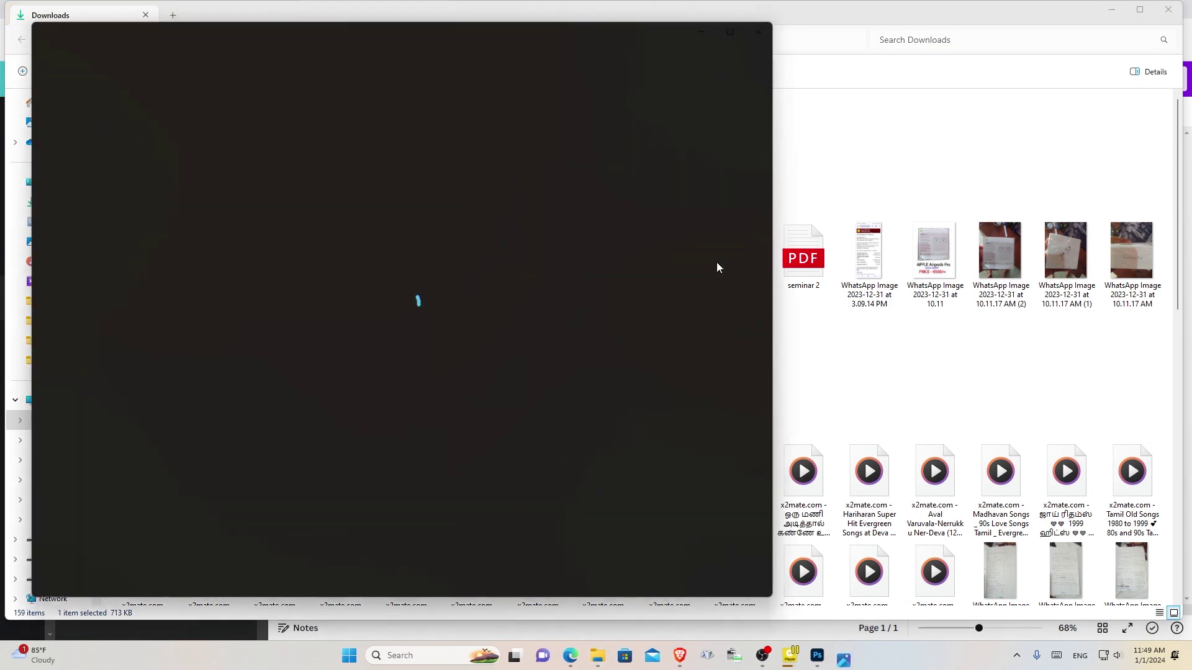